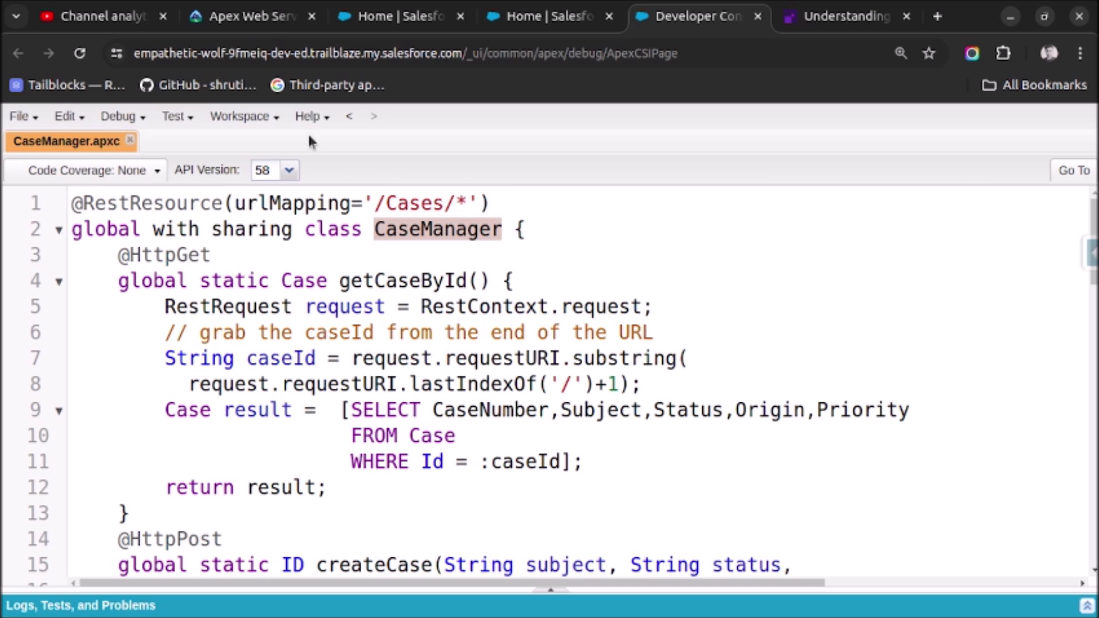
Compare CaseManager with the Trailhead Apex Web Services code, then go to Salesforce Setup Home
left_click(273, 22)
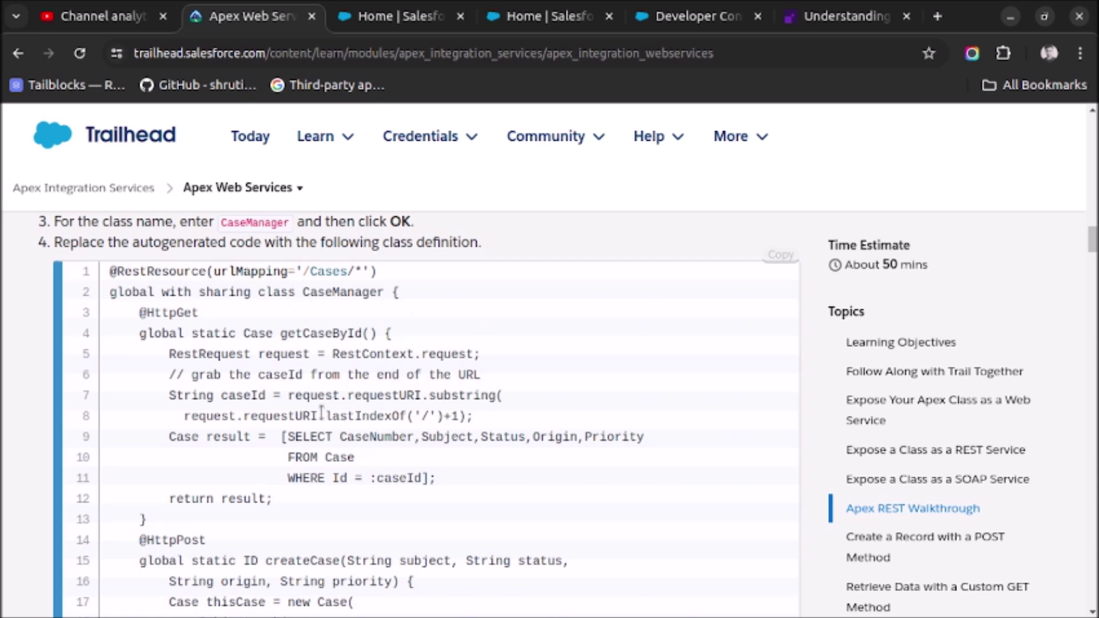
left_click(525, 17)
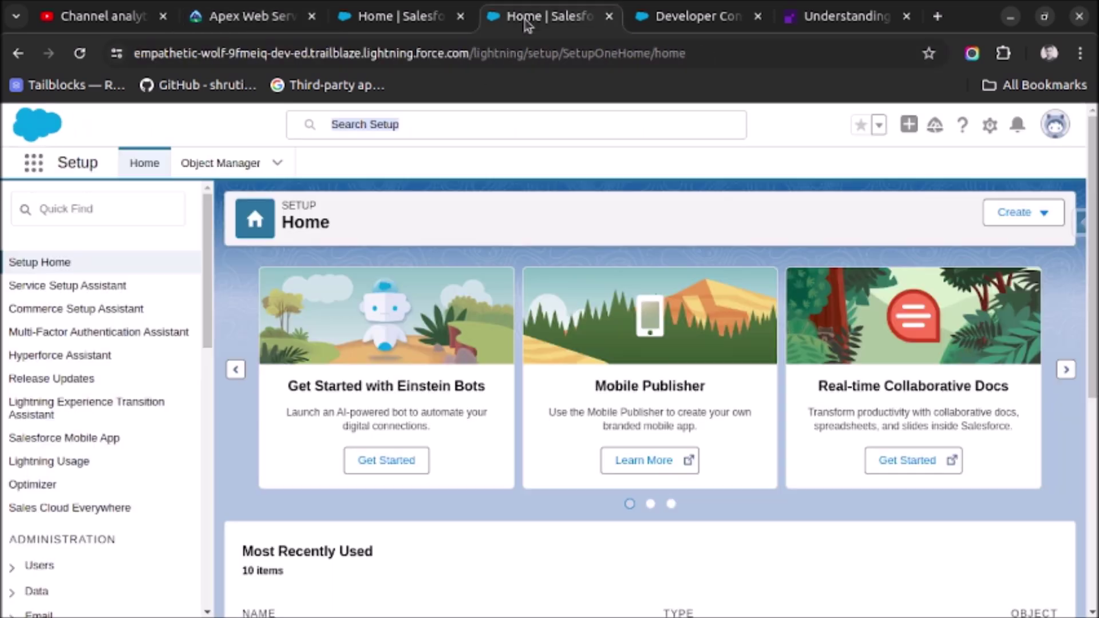
Search Setup for 'oauth' and open OAuth and OpenID Connect Settings
left_click(100, 217)
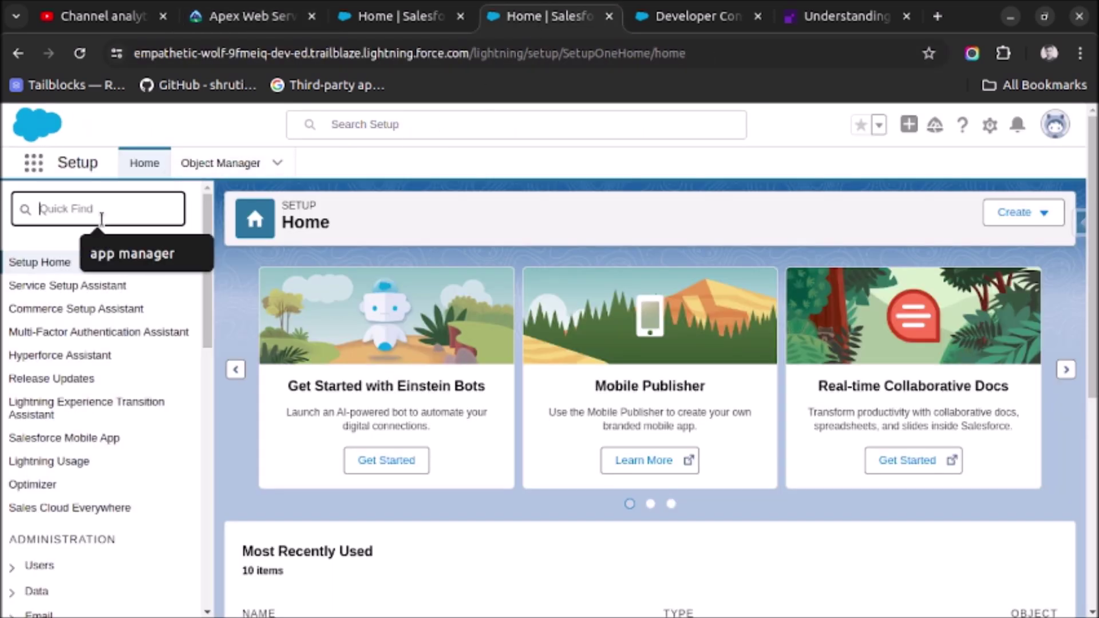
type("oa")
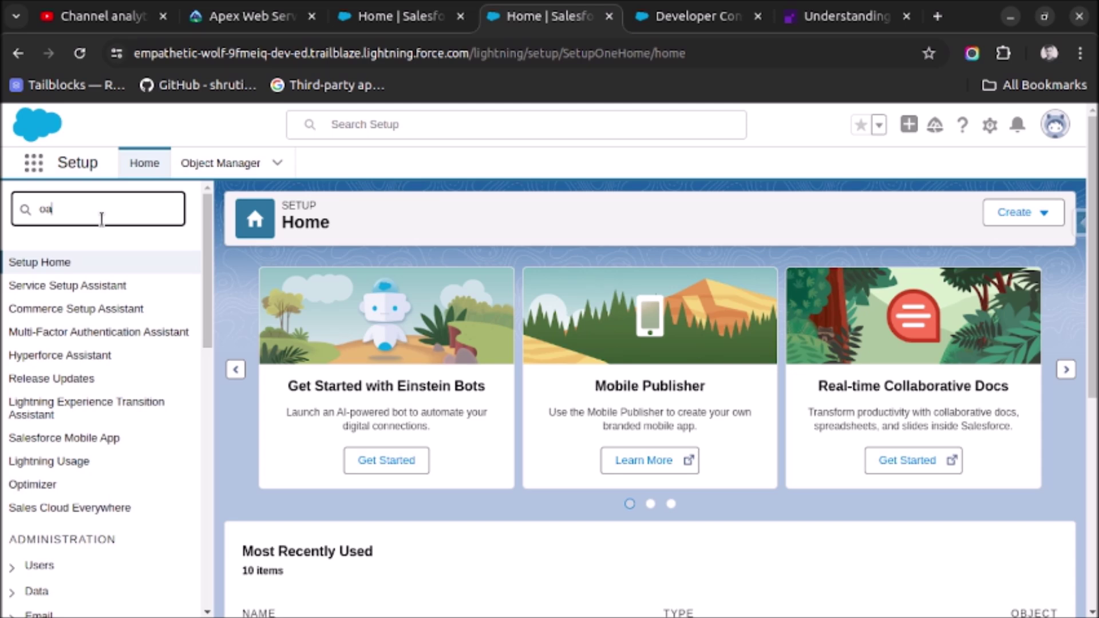
type("uth")
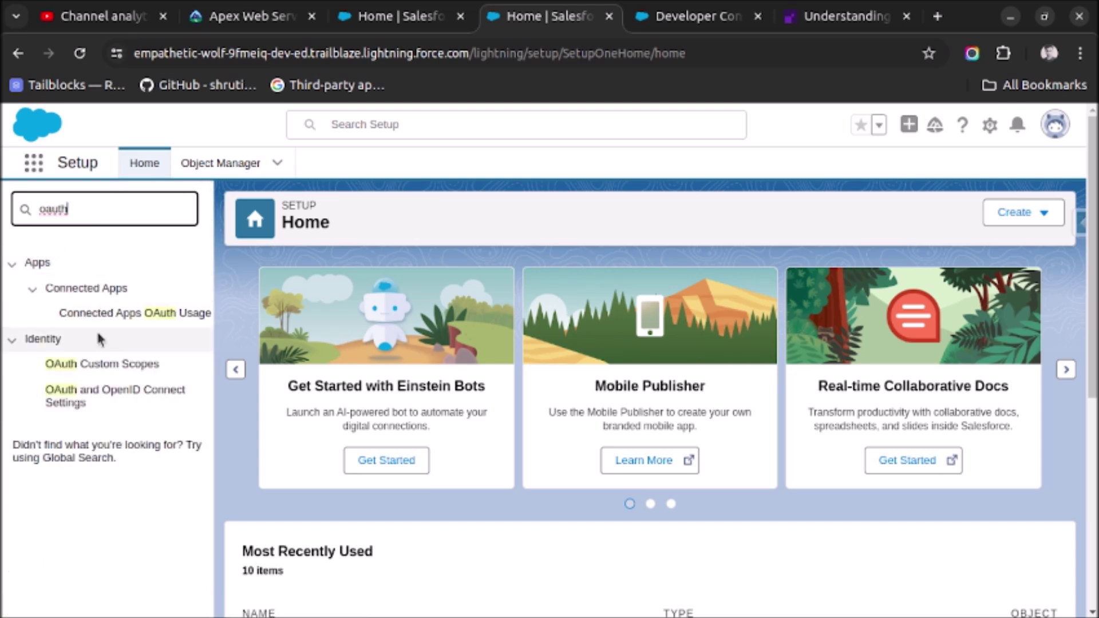
left_click(65, 399)
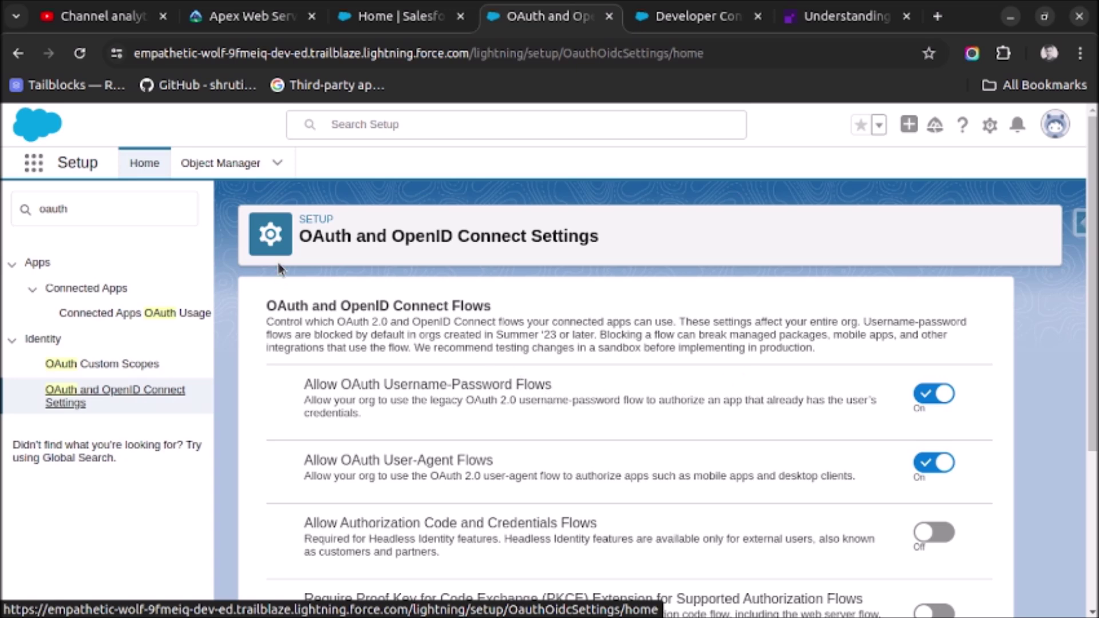
Replace the Quick Find search with 'app manager' and open App Manager
left_click_drag(150, 202, 23, 209)
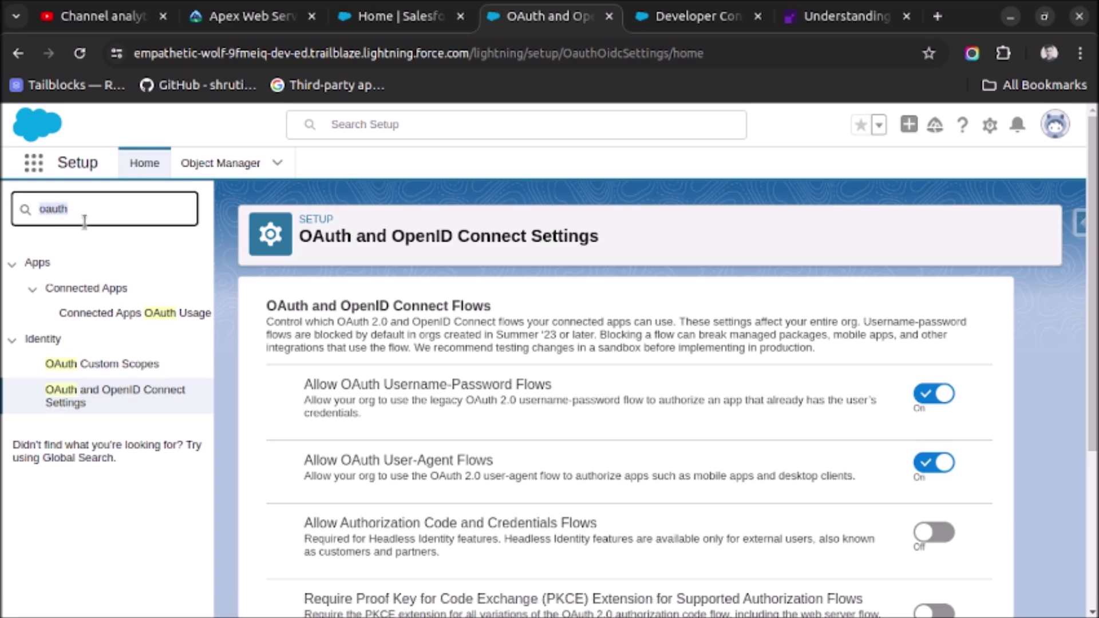
key("BackSpace")
type("ap")
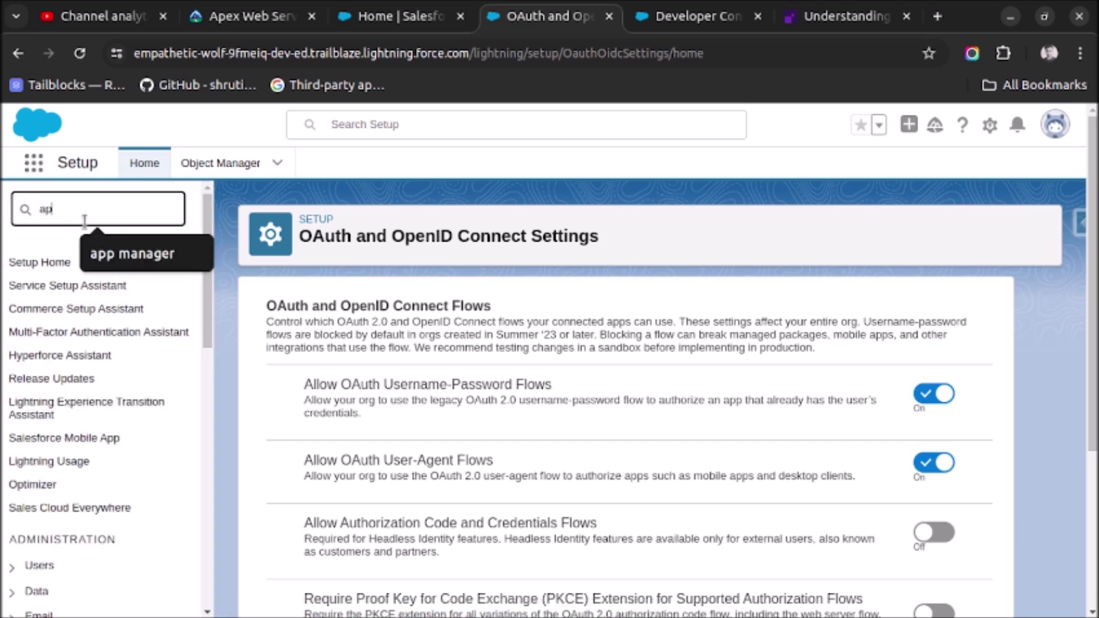
type("p manager")
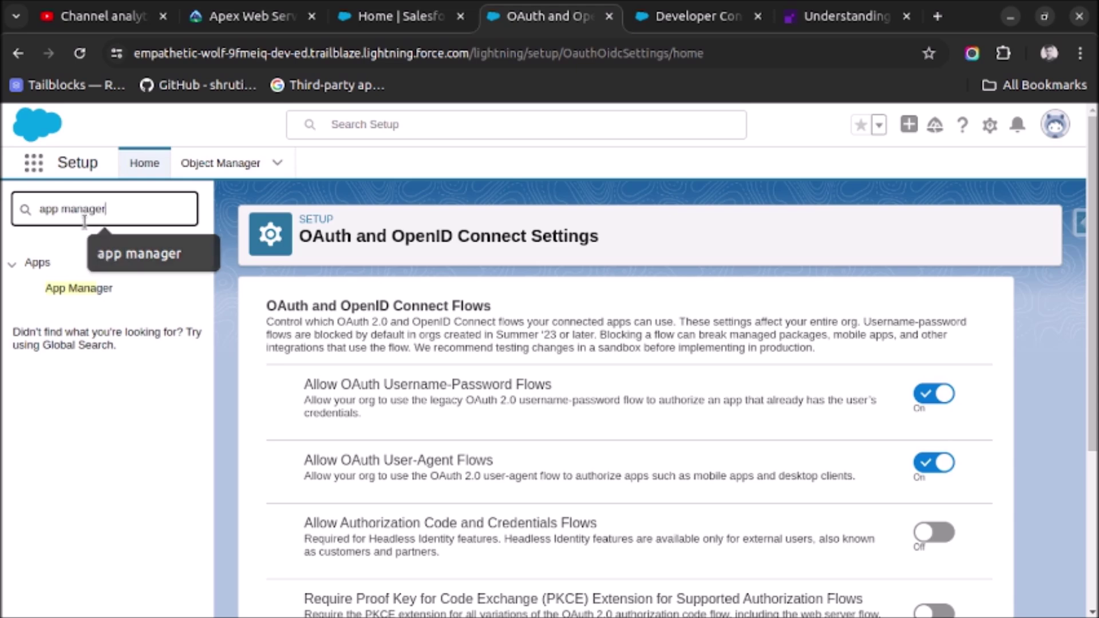
left_click(87, 288)
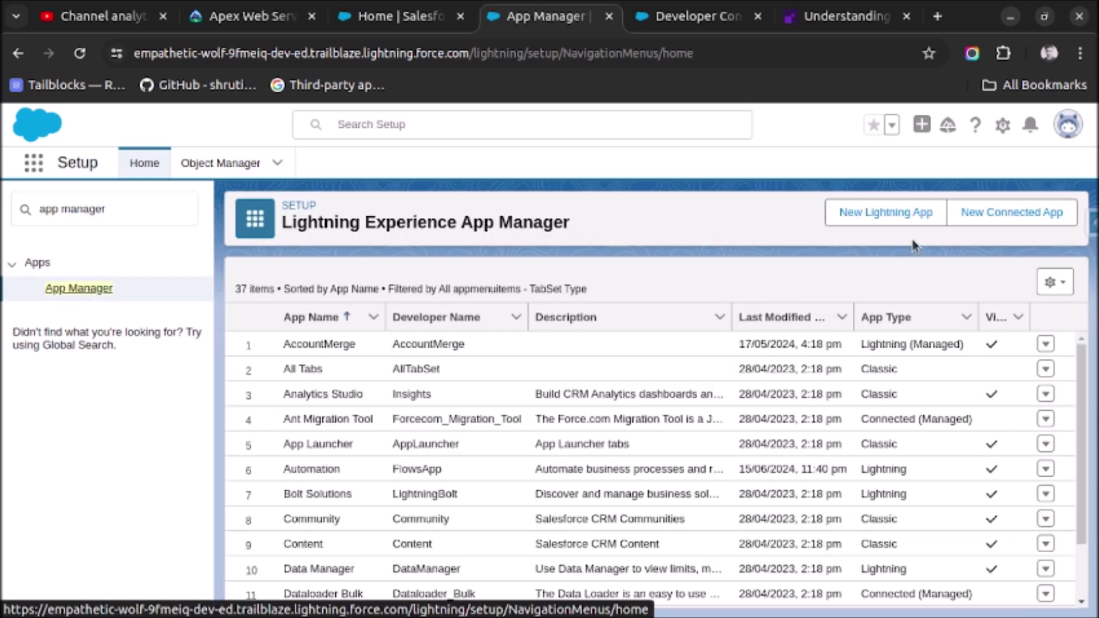
Start a new connected app named Salesforcepostman and fill in the contact e-mail
left_click(994, 212)
left_click(483, 379)
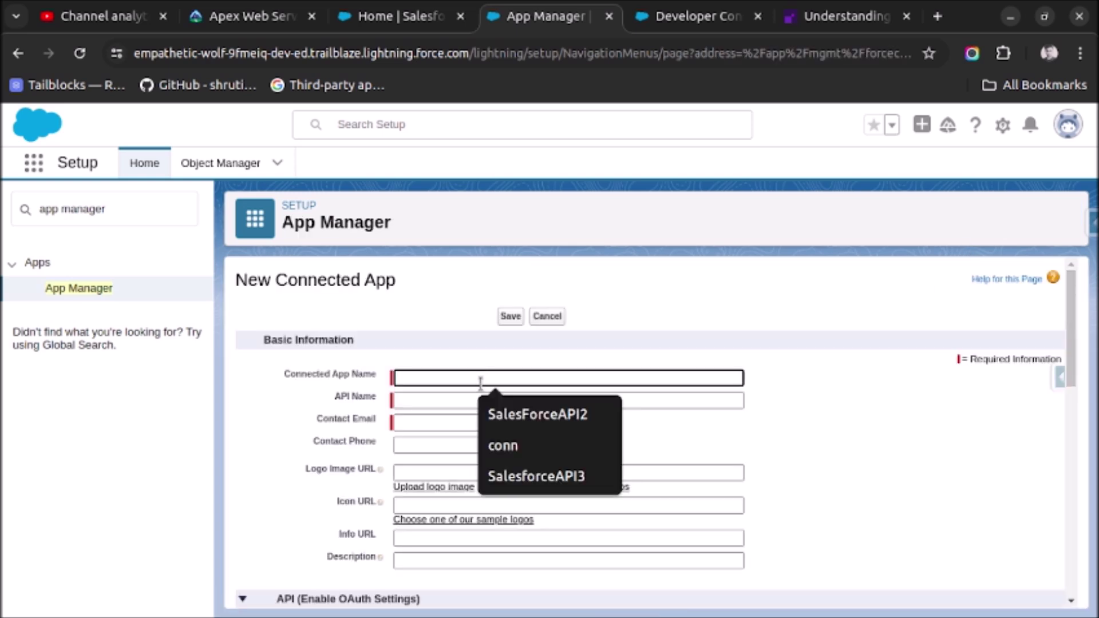
type("Salesforcepostman")
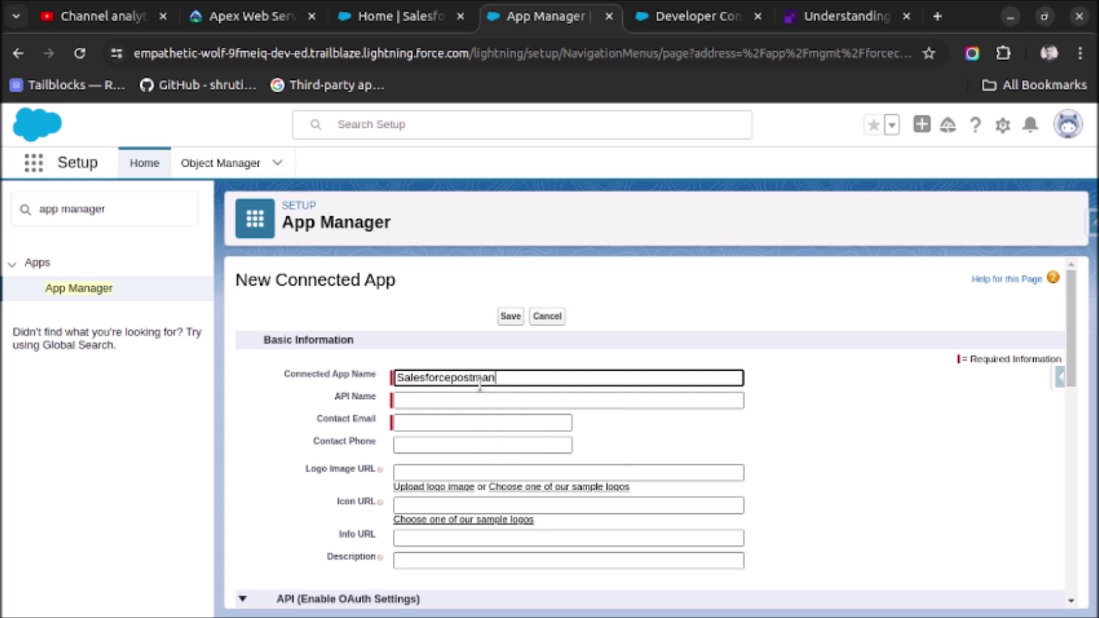
key("Tab")
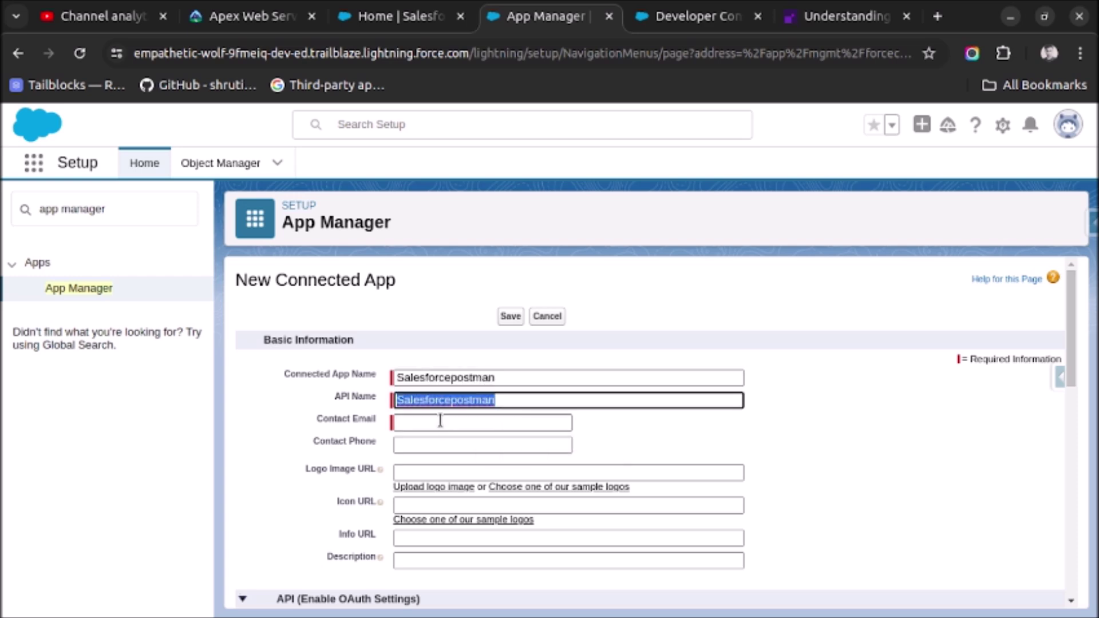
left_click(440, 422)
left_click(506, 447)
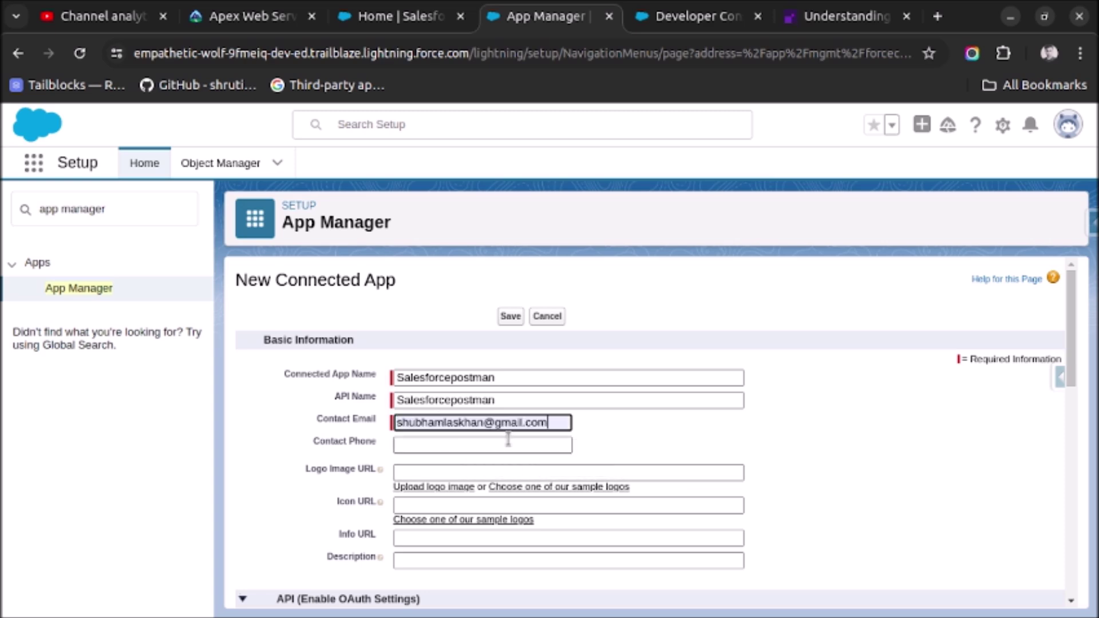
scroll(506, 439, "down", 4)
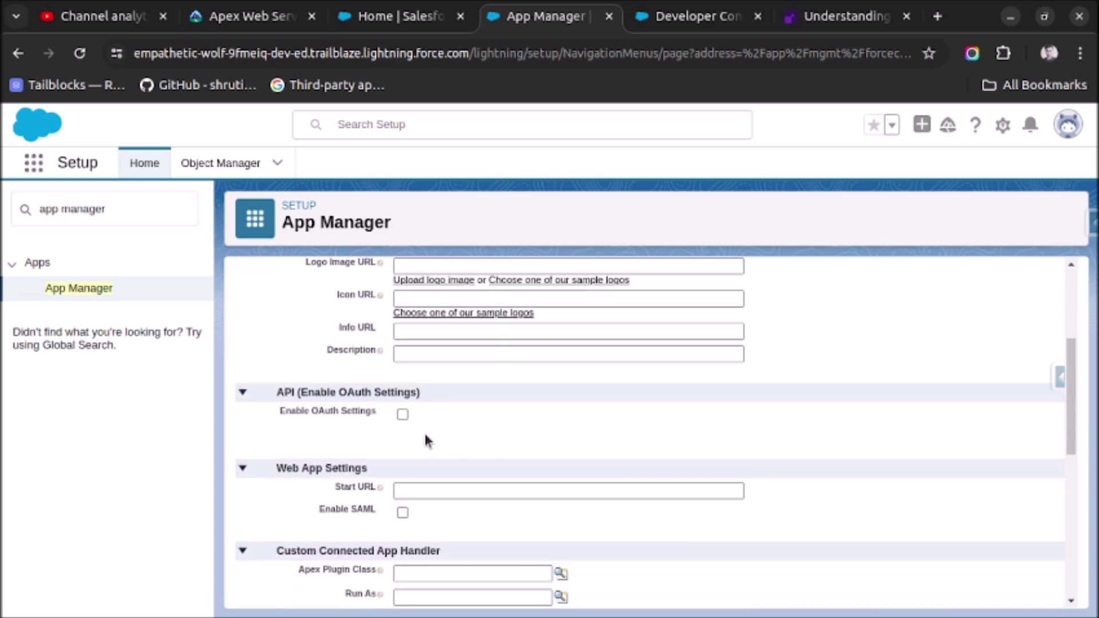
left_click(402, 415)
left_click(423, 478)
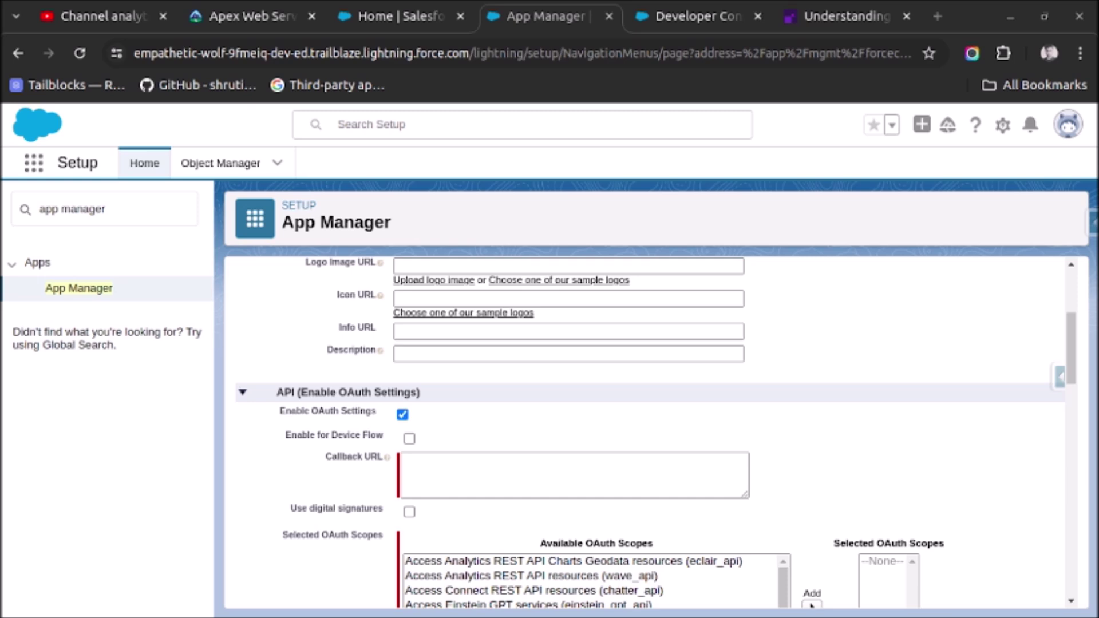
left_click(430, 466)
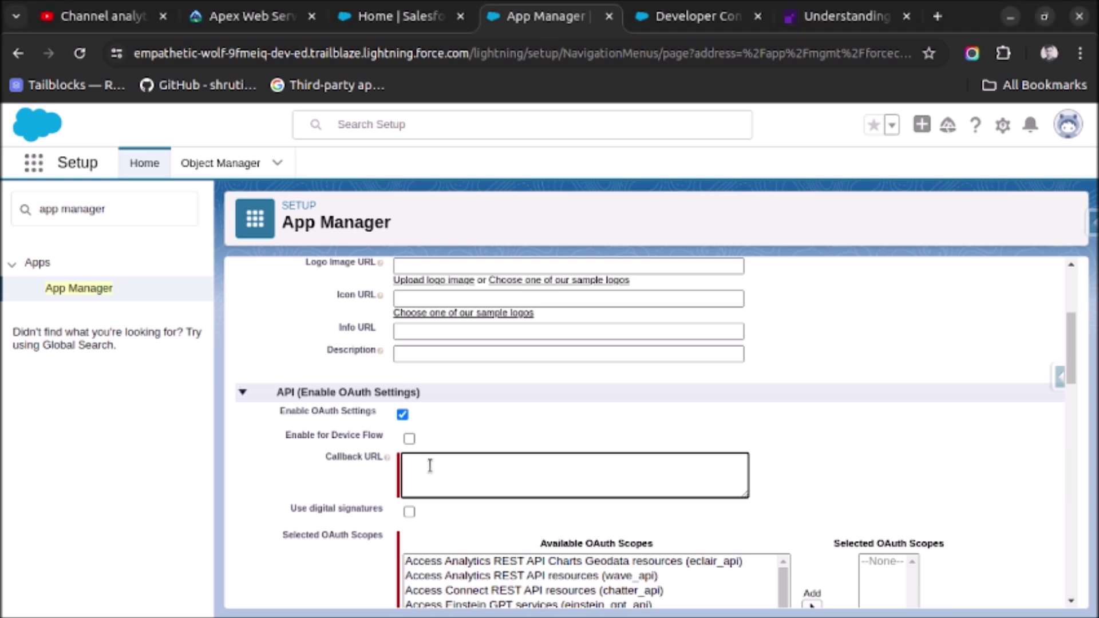
type("https://www.getpostman.com/oauth2/callback")
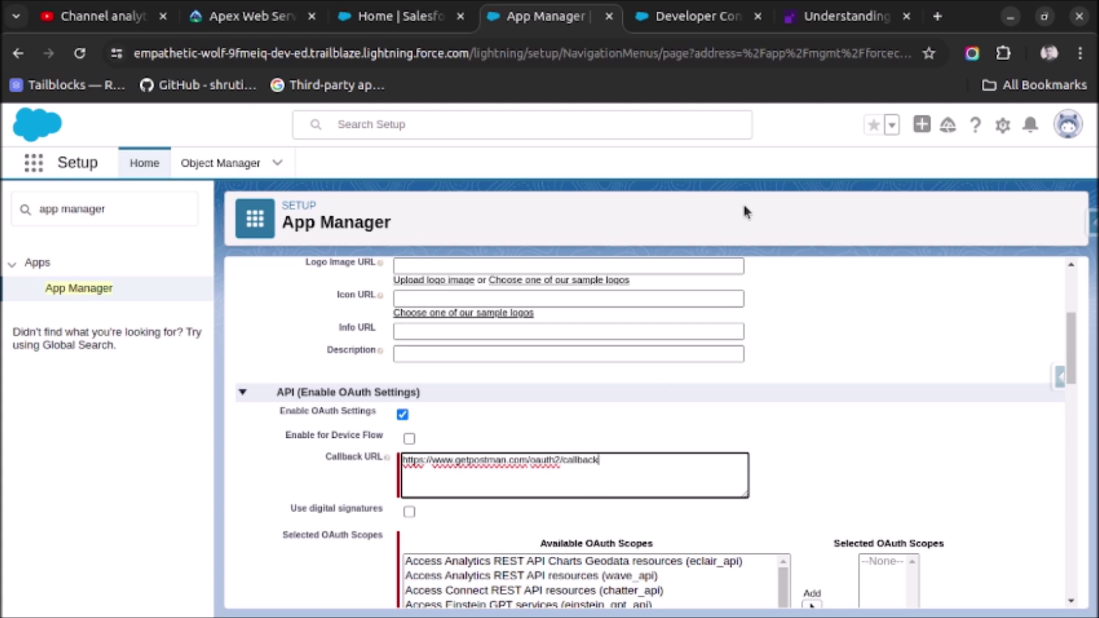
left_click(816, 28)
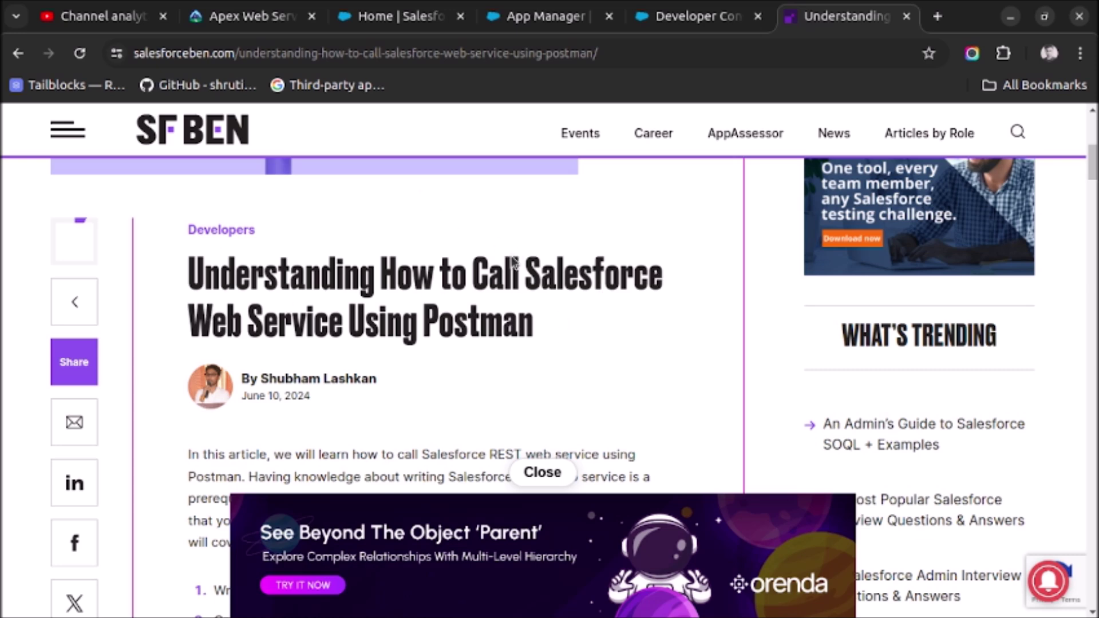
scroll(510, 307, "down", 15)
scroll(510, 307, "up", 4)
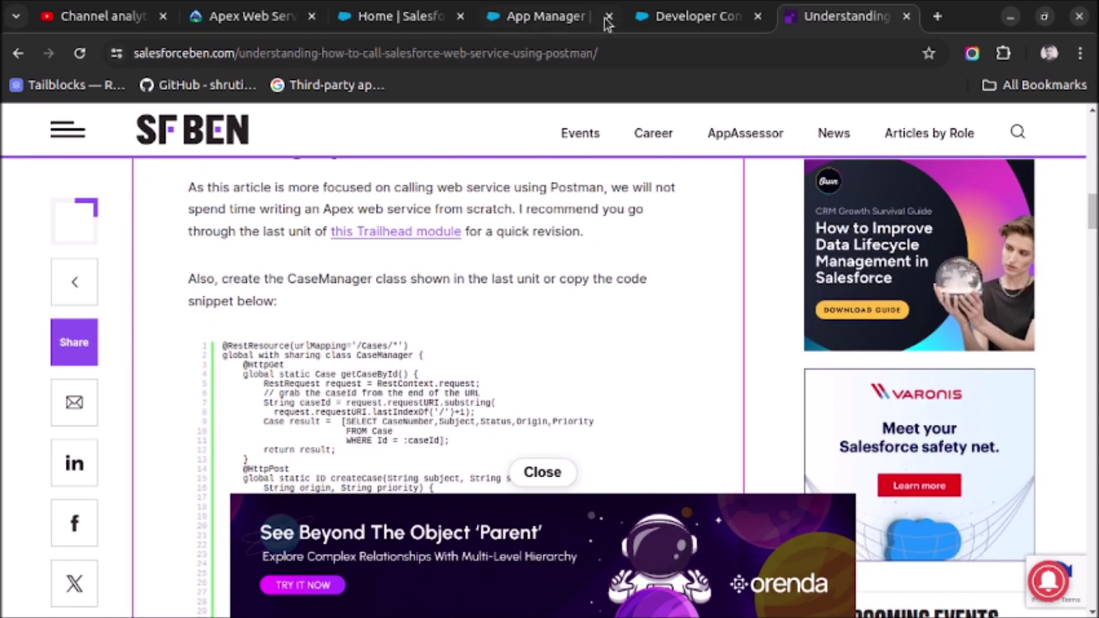
left_click(405, 25)
left_click(535, 18)
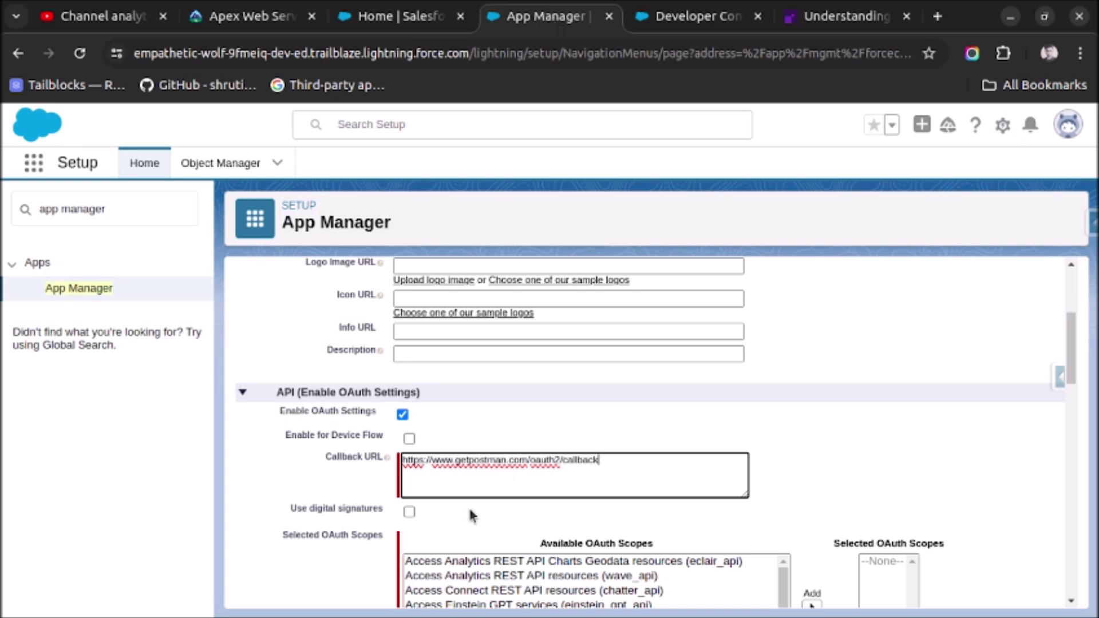
Add the Full access and refresh_token, offline_access OAuth scopes to the connected app
scroll(469, 510, "down", 4)
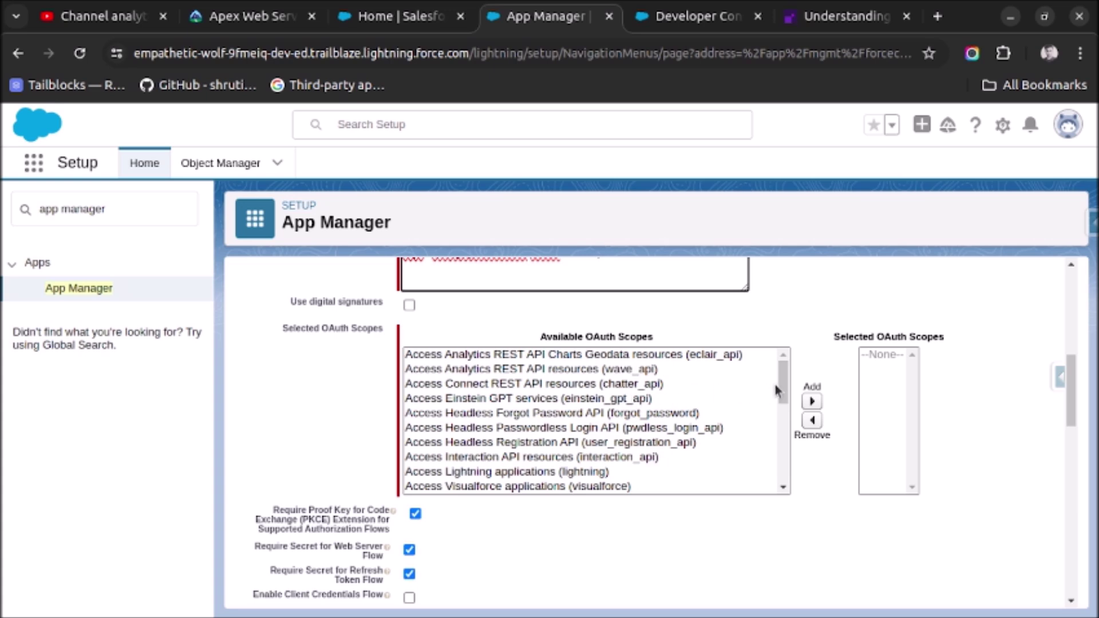
left_click_drag(782, 388, 780, 433)
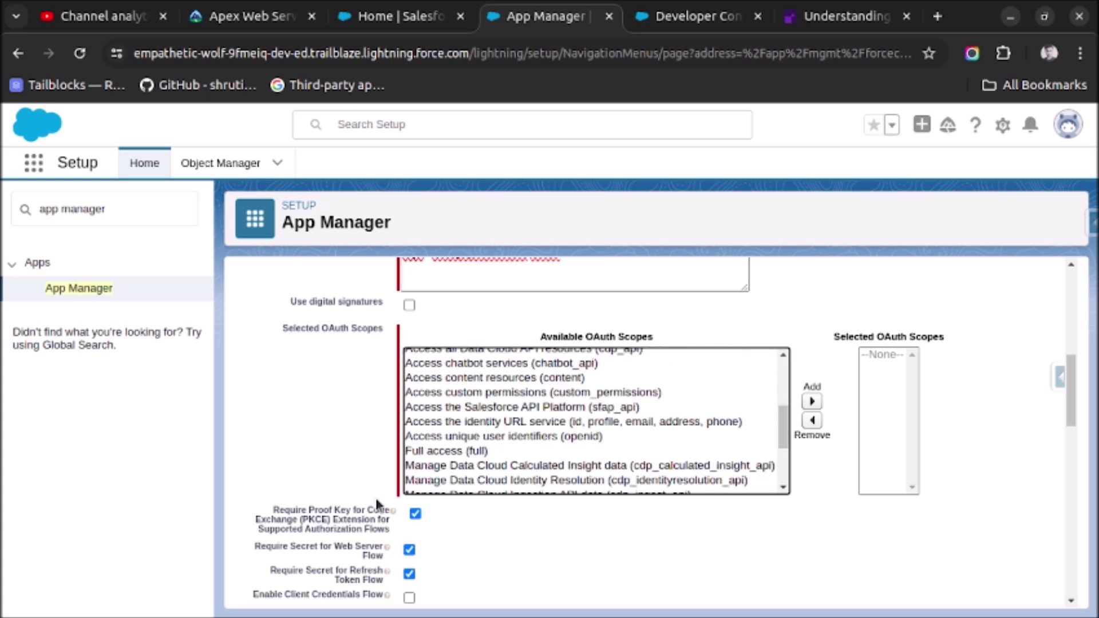
left_click(446, 451)
left_click(812, 402)
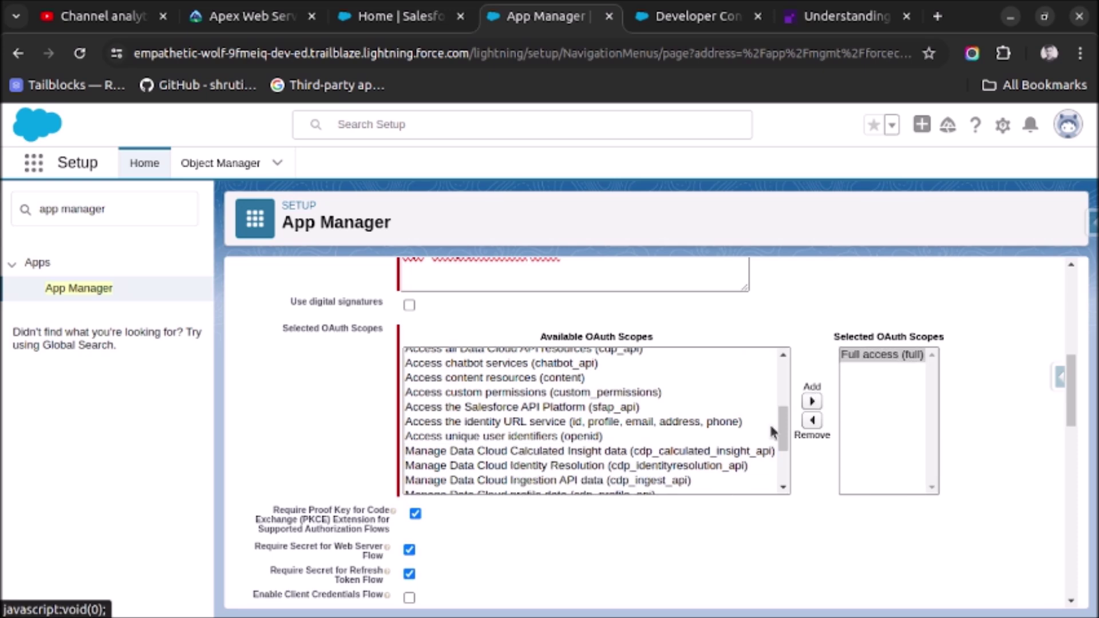
left_click_drag(774, 430, 781, 472)
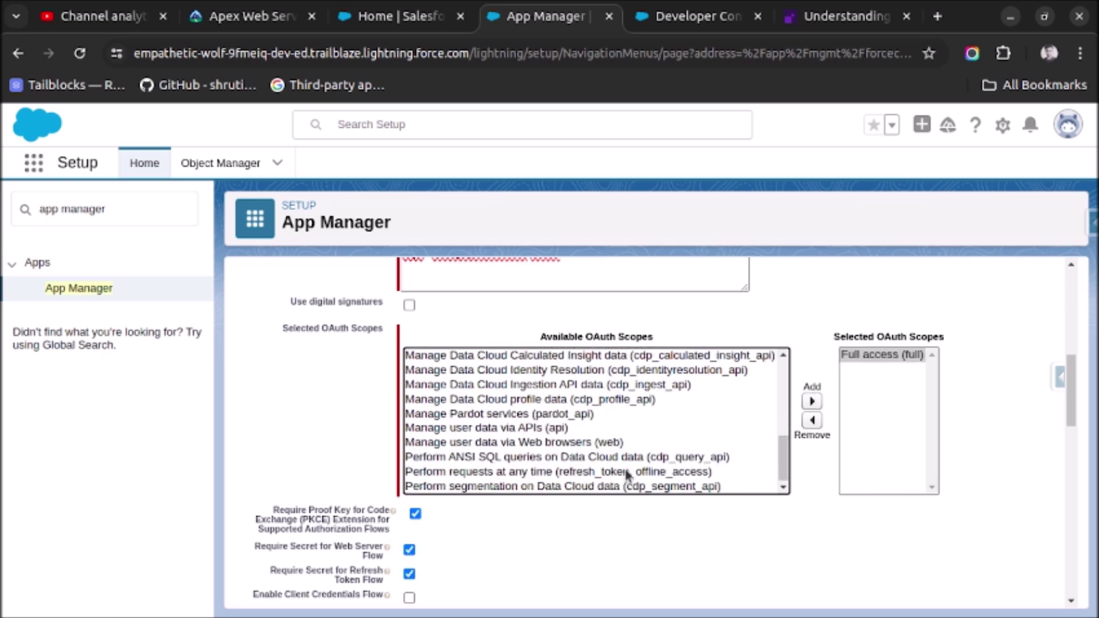
left_click(482, 472)
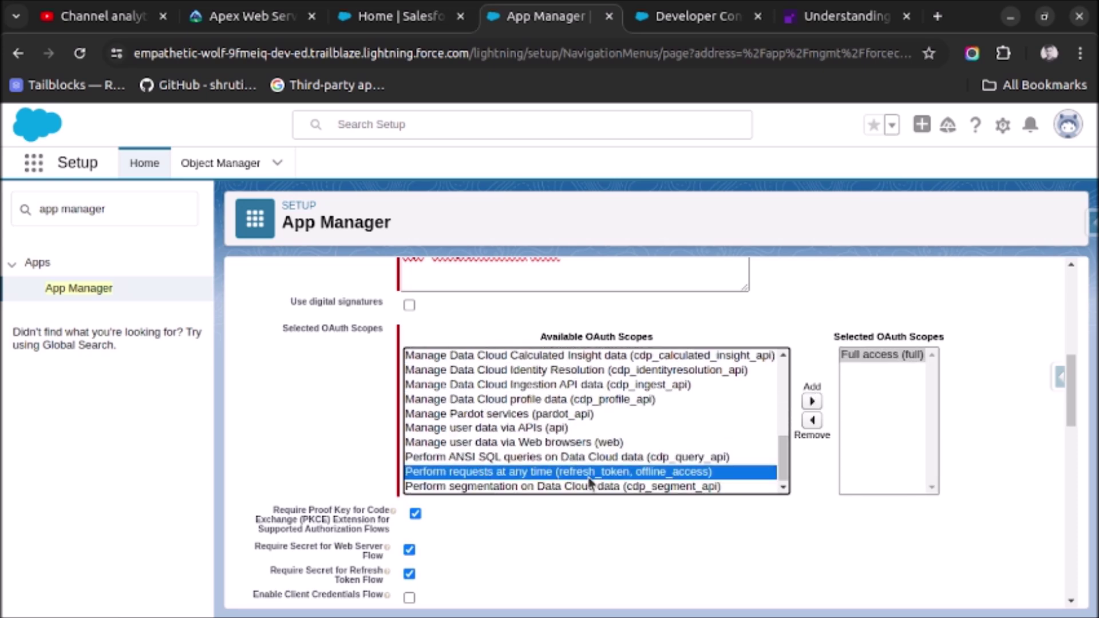
left_click(811, 402)
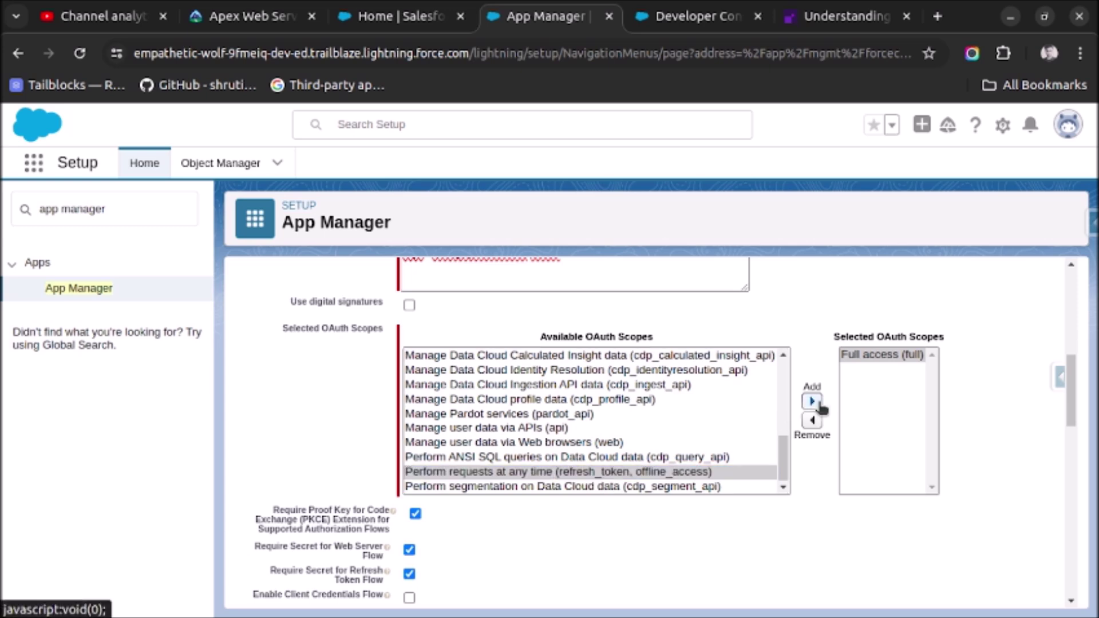
Turn off the PKCE requirement and save the connected app
scroll(435, 509, "down", 2)
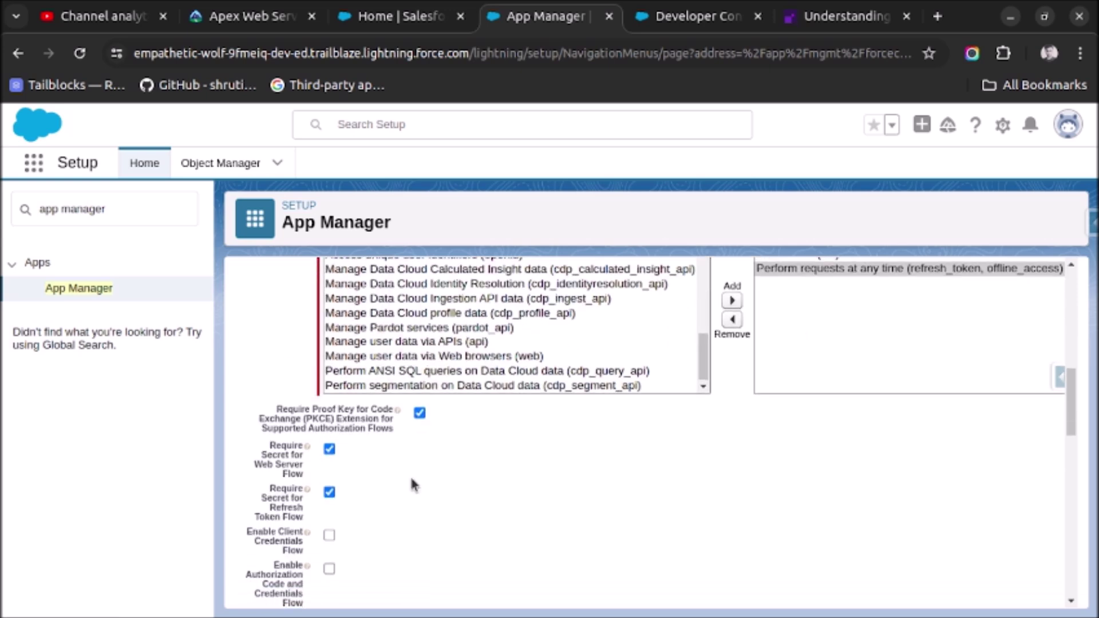
left_click(418, 412)
scroll(470, 461, "down", 15)
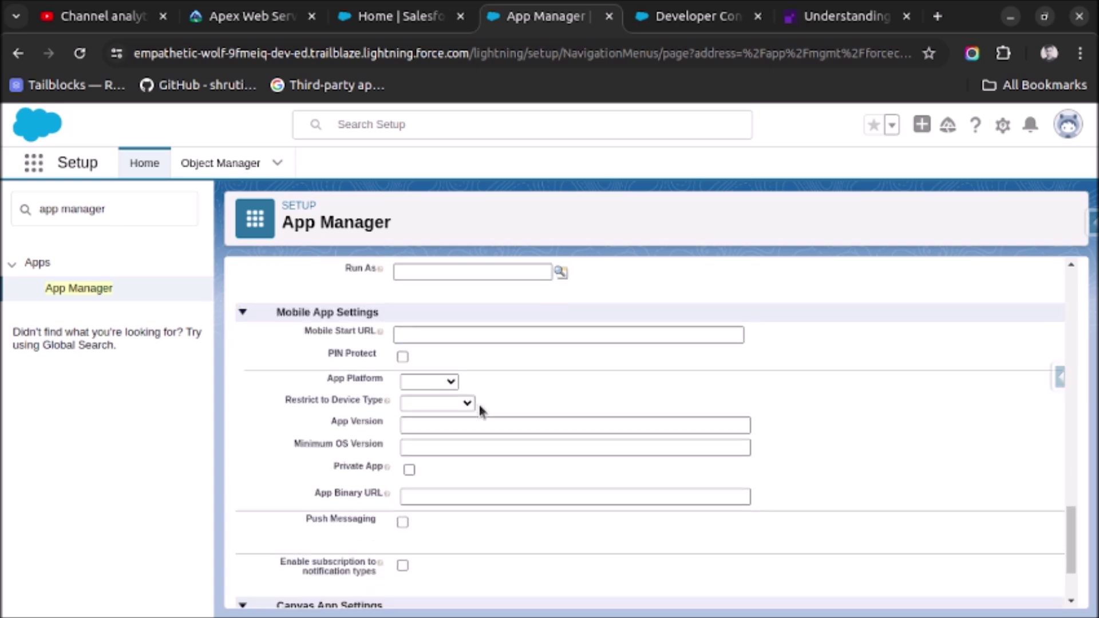
left_click(511, 556)
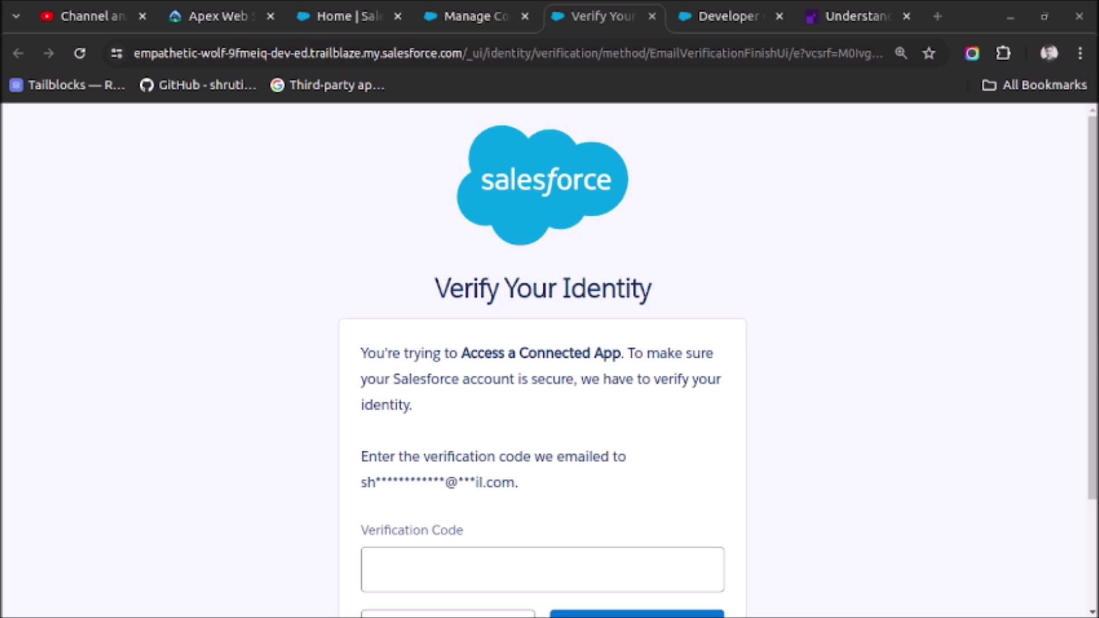
Paste the emailed verification code and verify to reveal the consumer key and secret
left_click(544, 569)
right_click(544, 570)
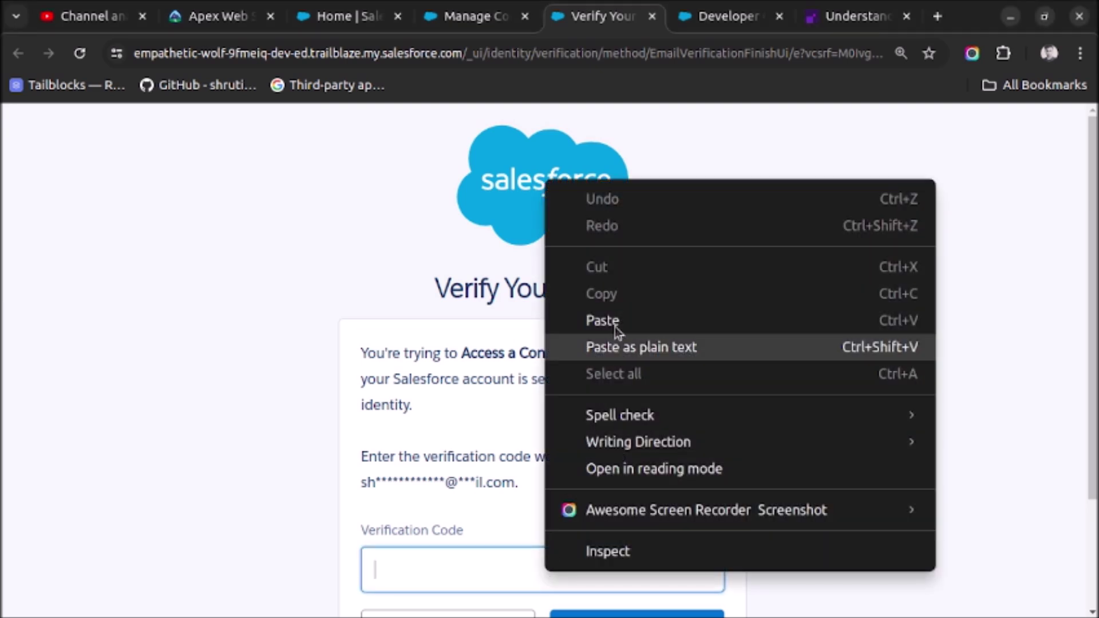
left_click(615, 327)
scroll(619, 430, "down", 3)
left_click(630, 518)
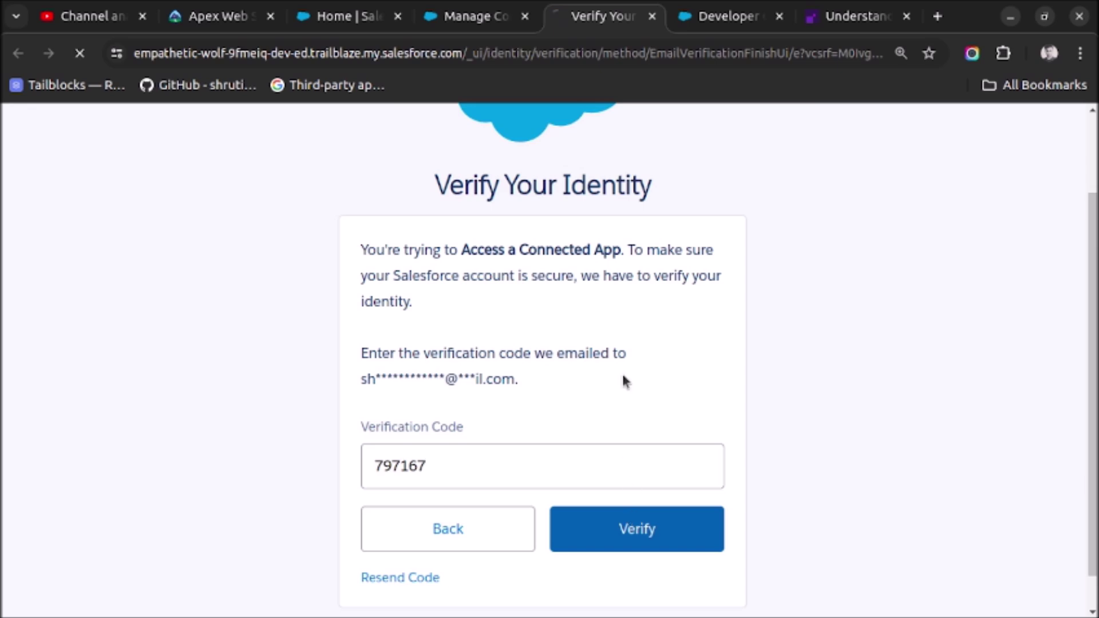
scroll(626, 315, "down", 2)
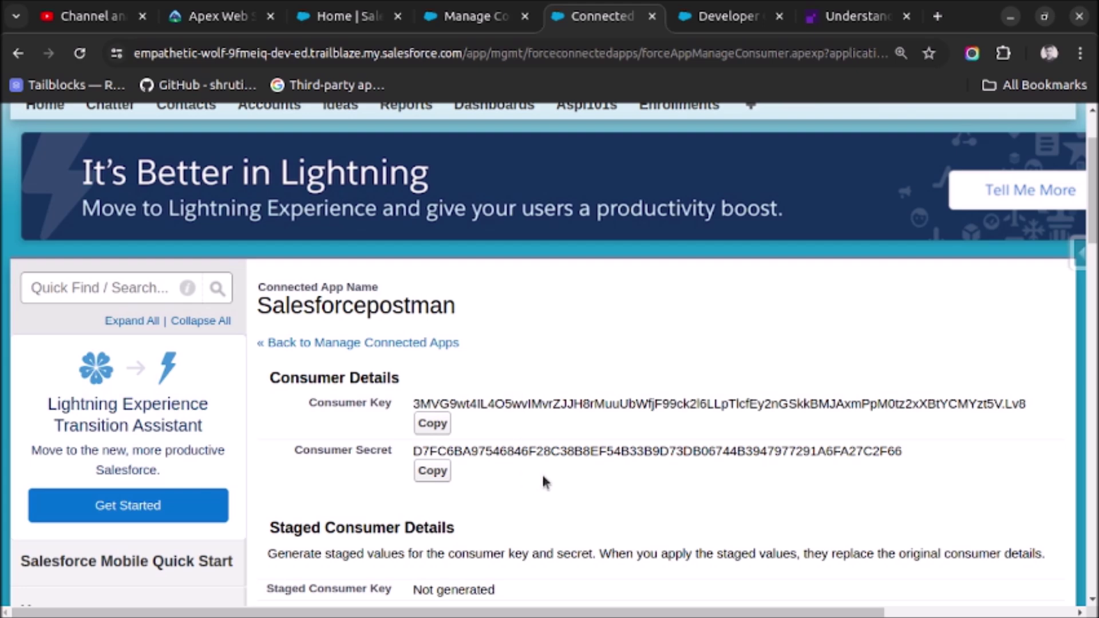
Set Salesforcepostman's IP Relaxation policy to 'Relax IP restrictions' and save it
left_click(478, 30)
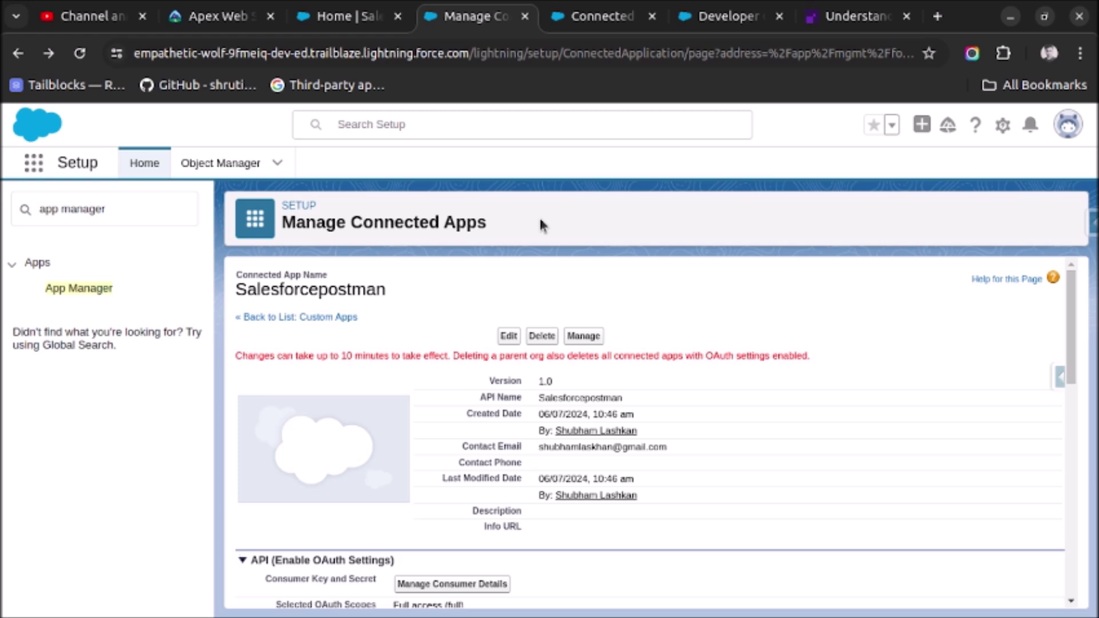
left_click(584, 336)
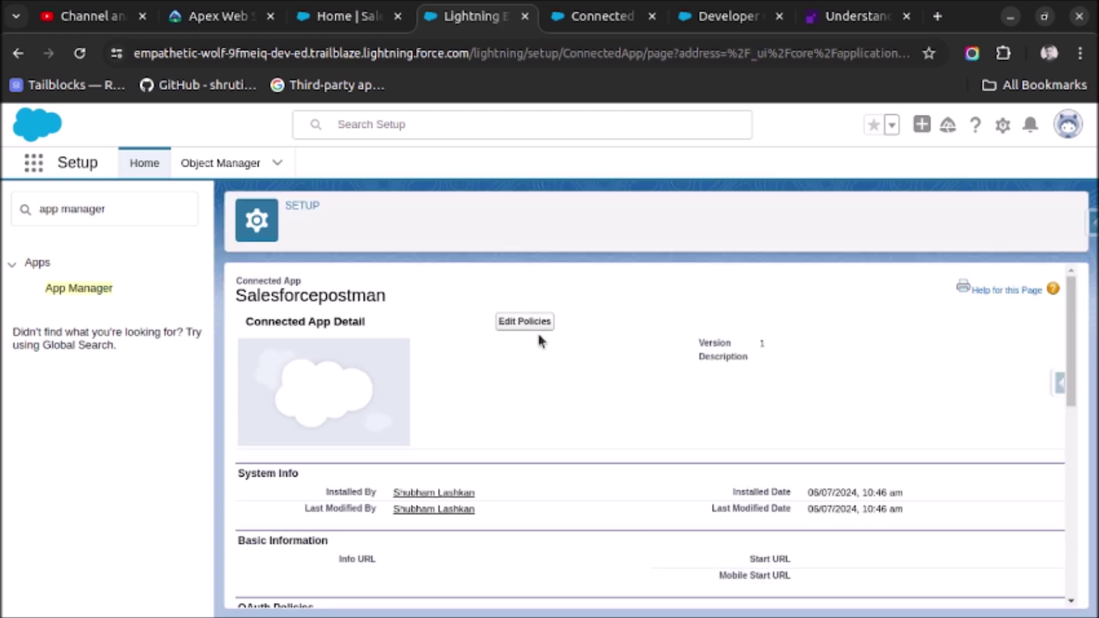
left_click(522, 321)
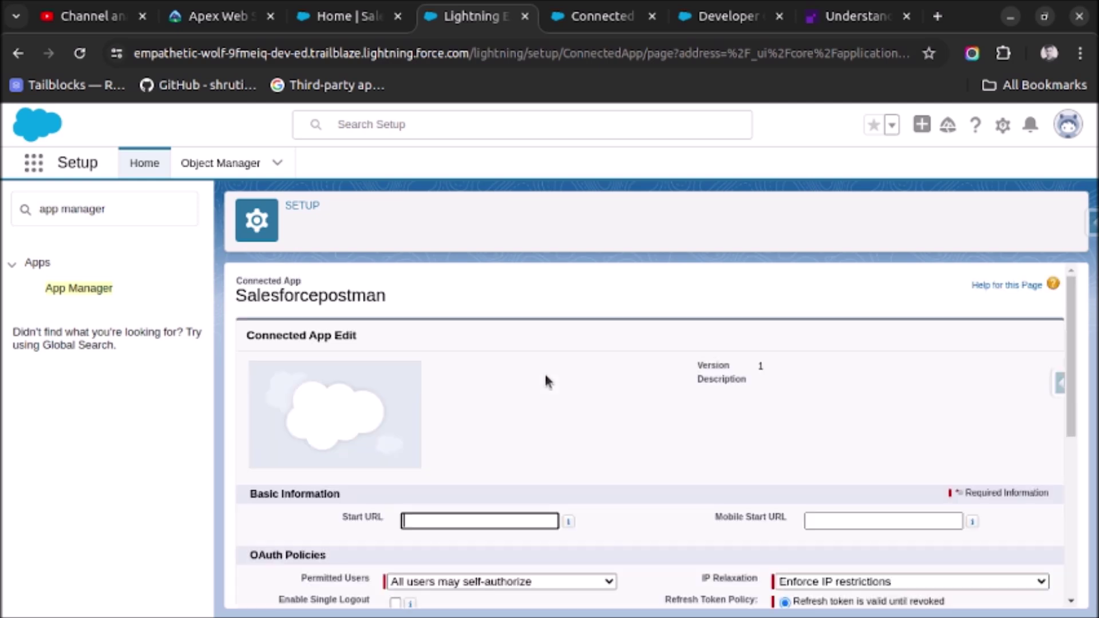
scroll(598, 403, "down", 2)
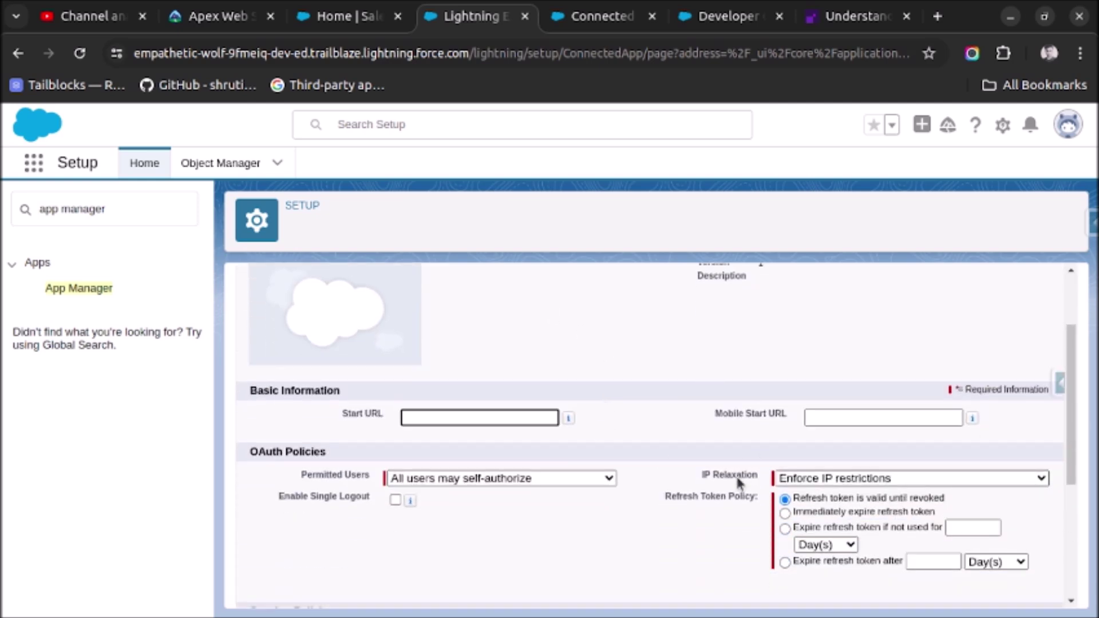
left_click(792, 481)
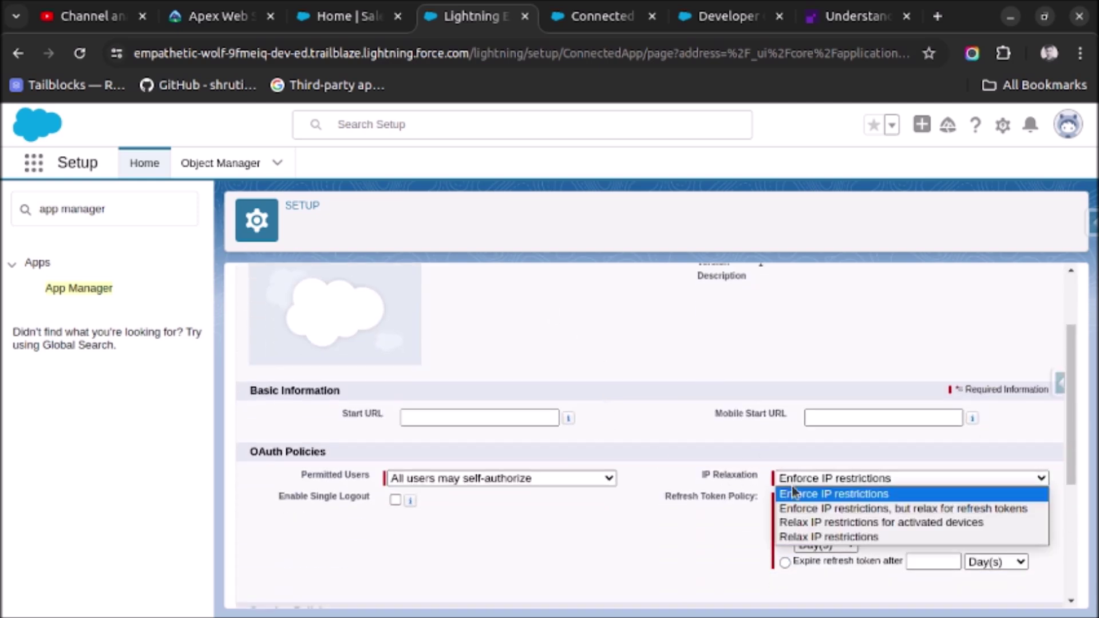
left_click(816, 538)
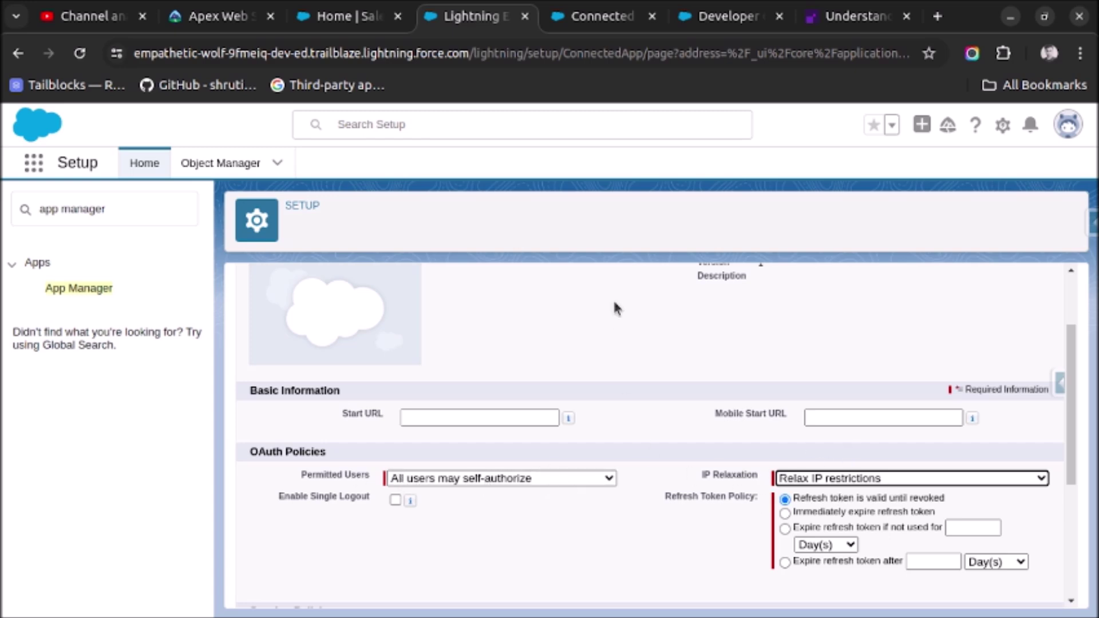
scroll(615, 309, "up", 2)
scroll(604, 328, "down", 6)
left_click(503, 585)
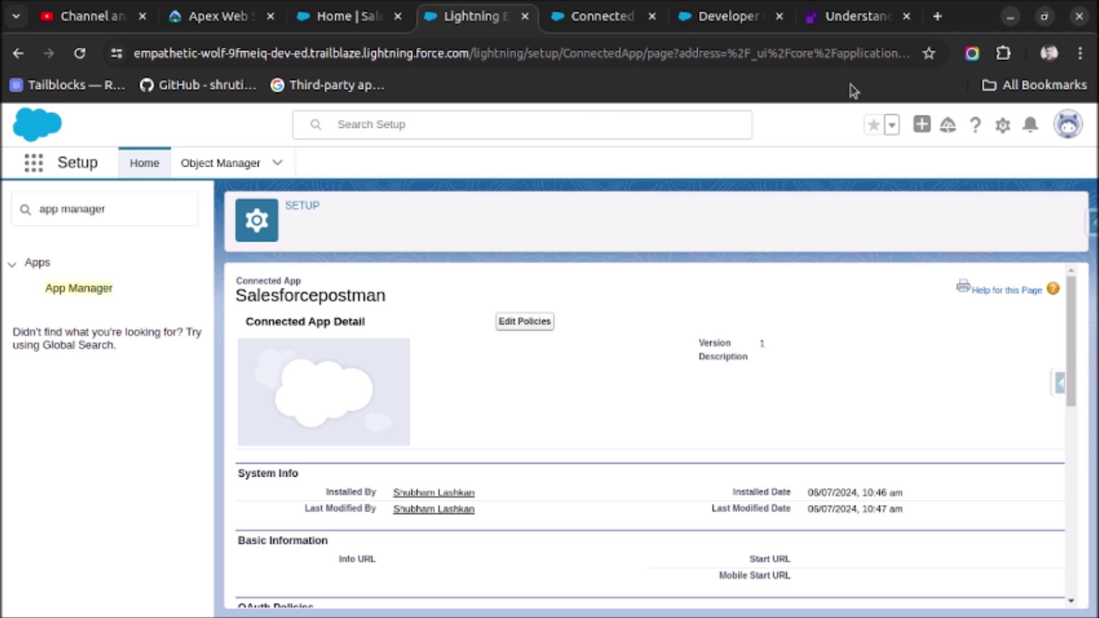
left_click(716, 22)
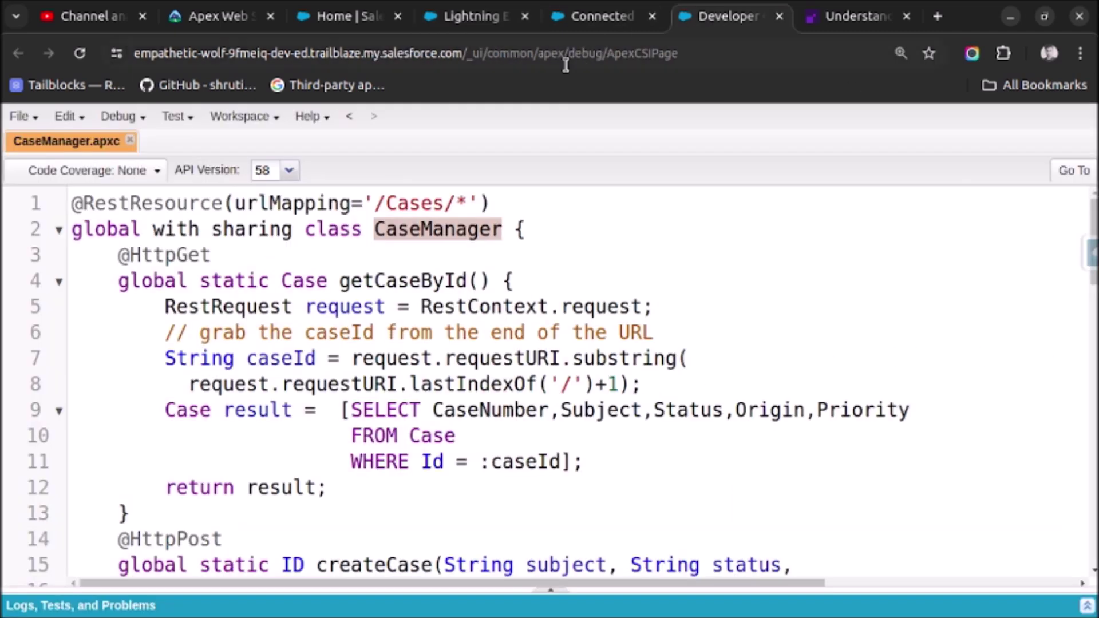
left_click(458, 54)
double_click(515, 53)
left_click(503, 53)
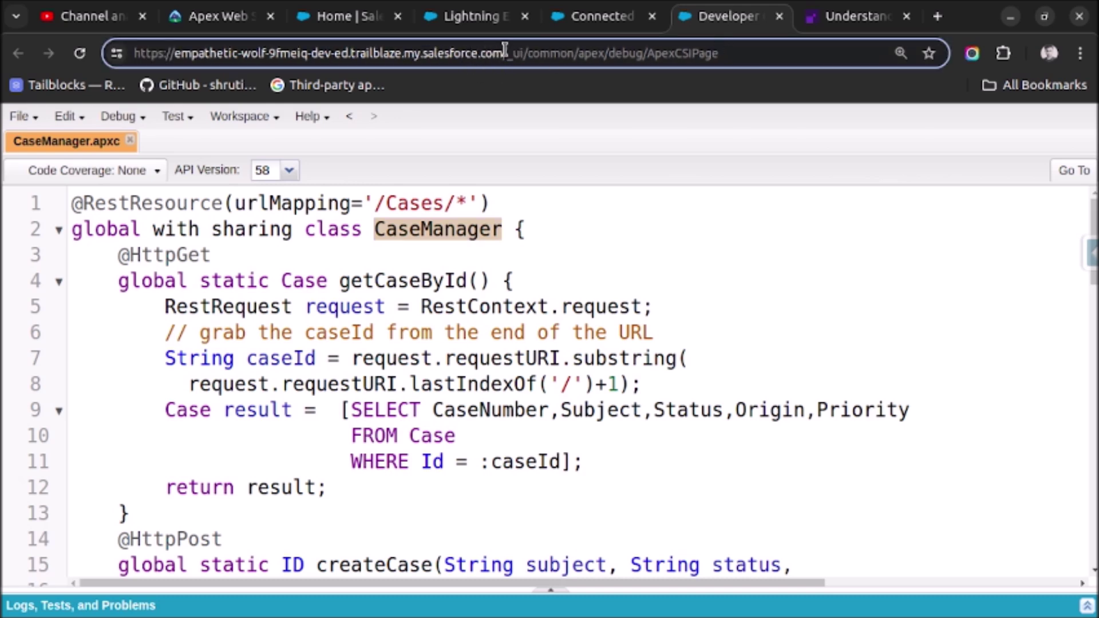
left_click_drag(502, 53, 133, 69)
key("ctrl+c")
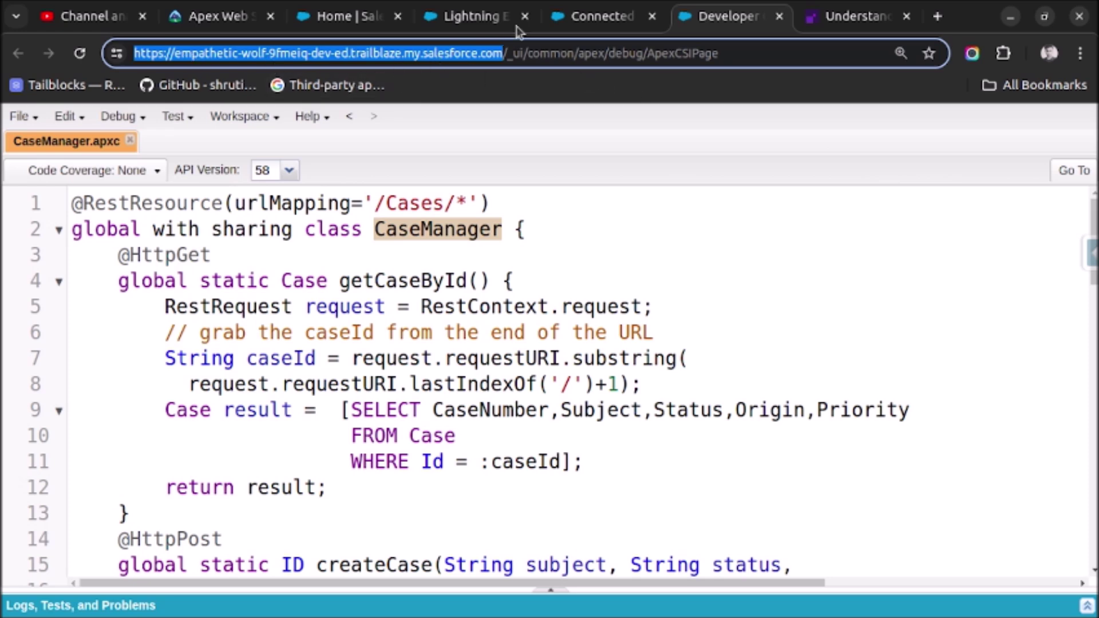
left_click(572, 15)
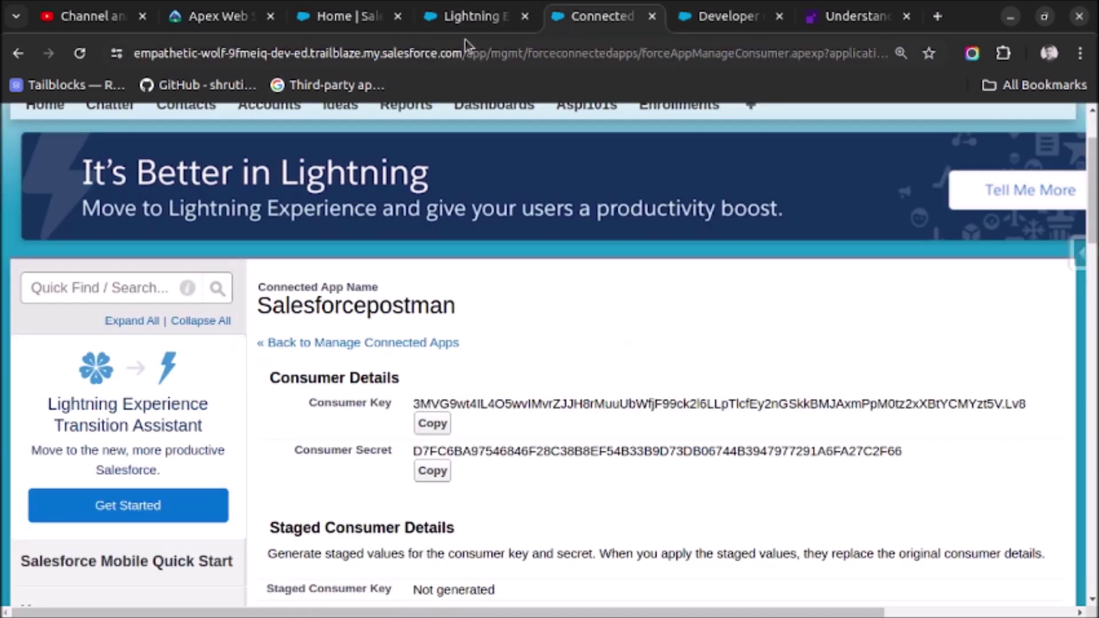
left_click(447, 25)
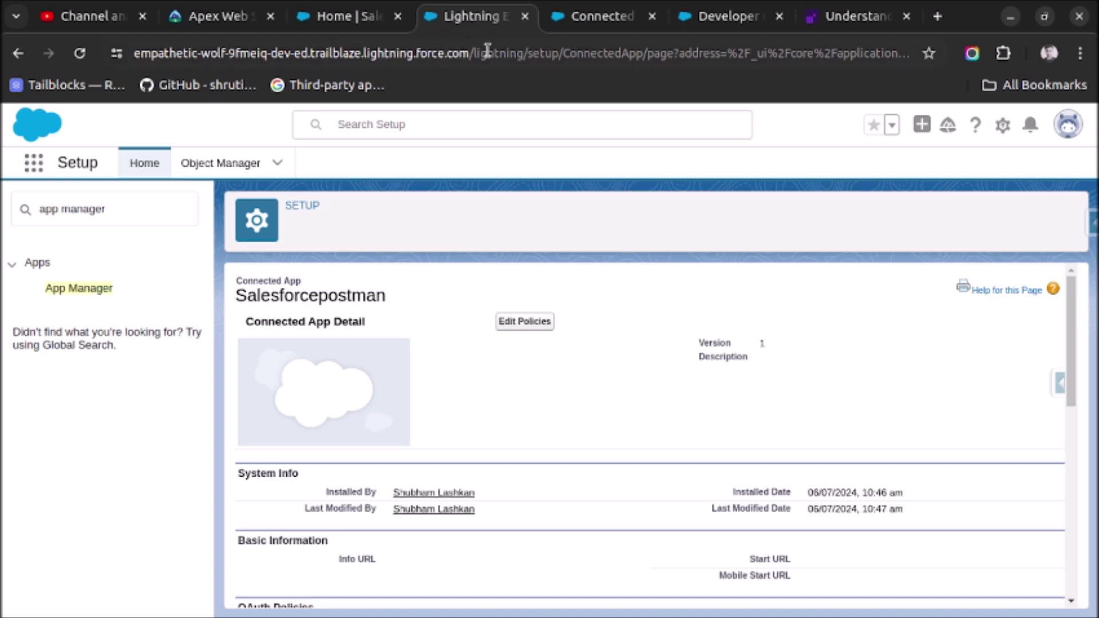
left_click(685, 10)
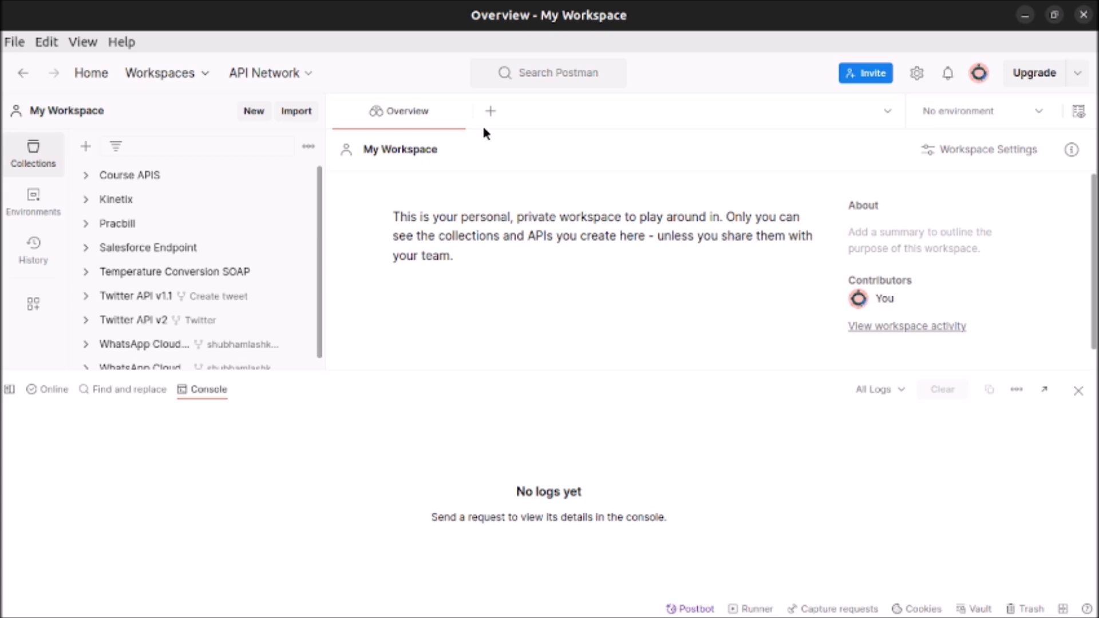
Create a POST request to the org base URL plus services/oauth2/token and show its Params
left_click(491, 112)
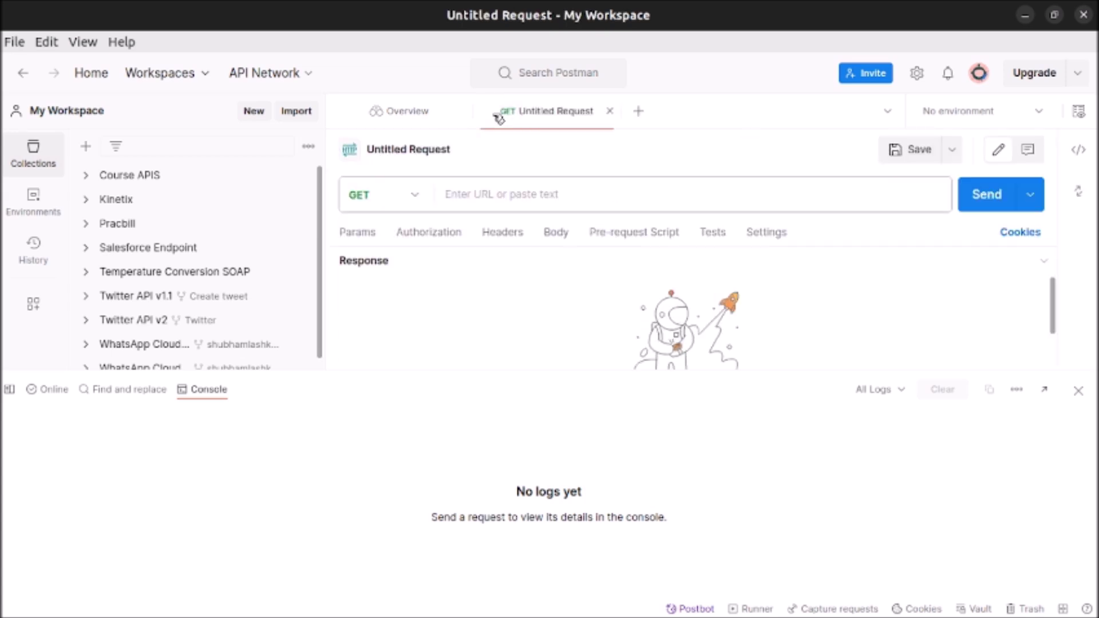
left_click(401, 194)
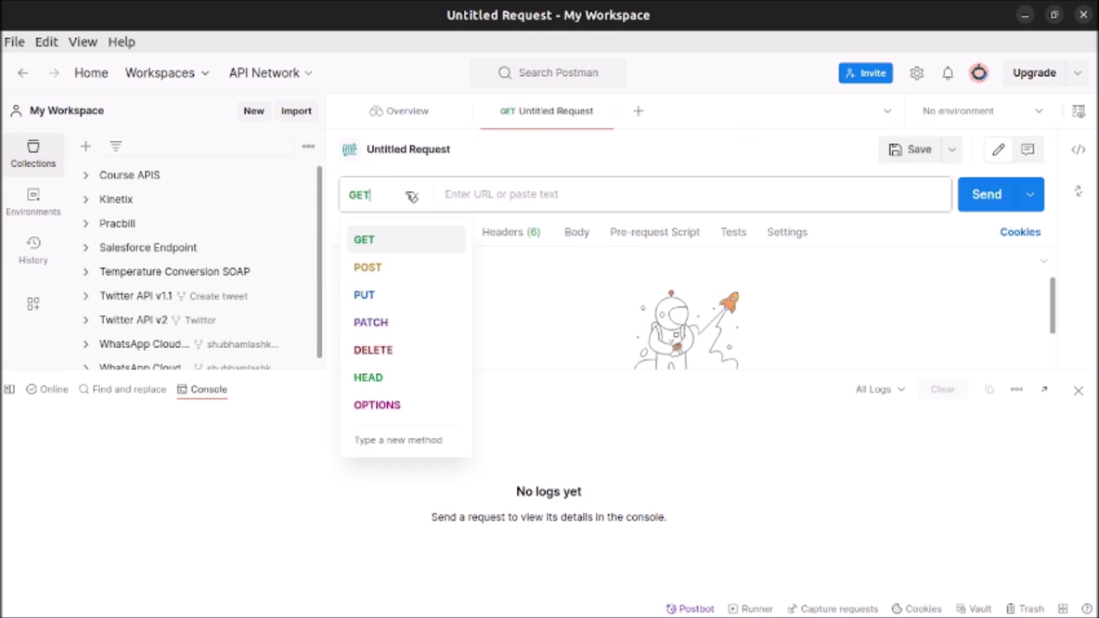
left_click(384, 268)
left_click(457, 198)
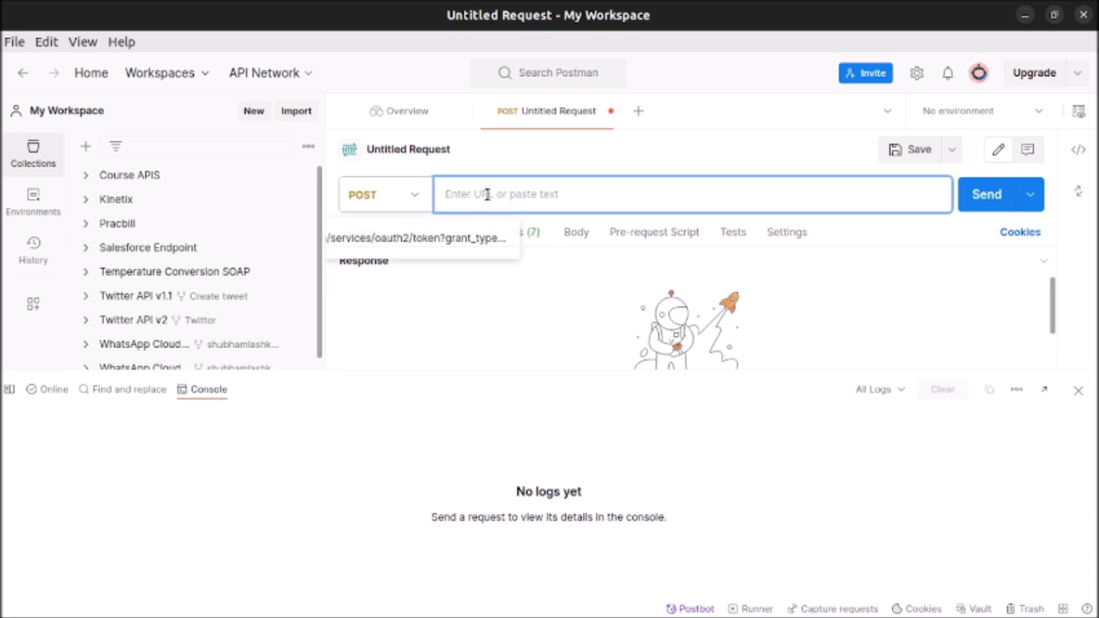
key("ctrl+v")
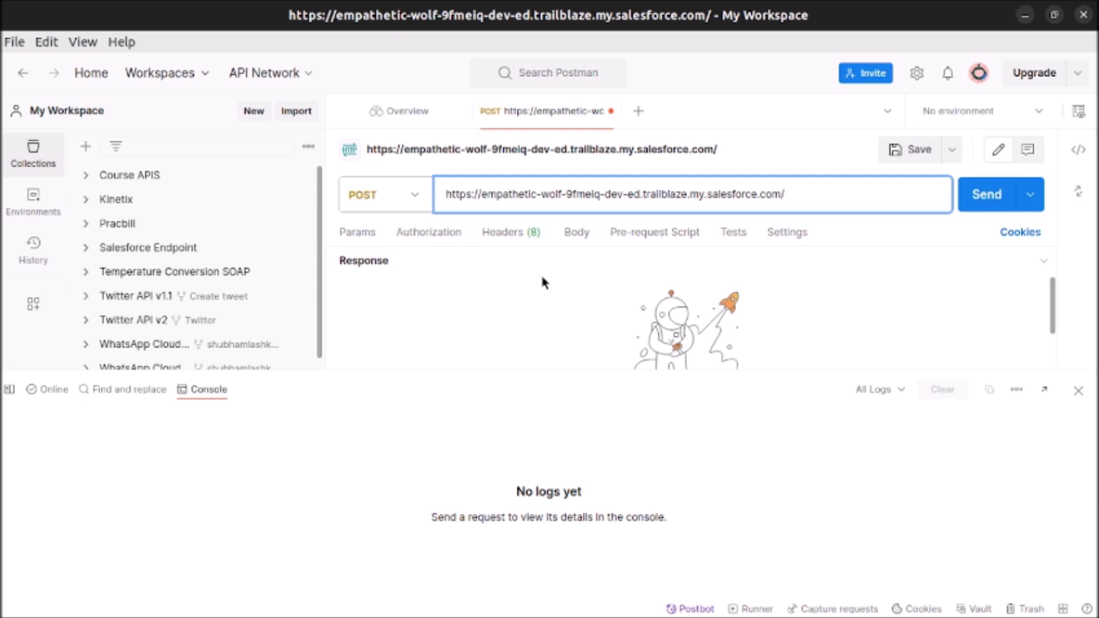
type("services")
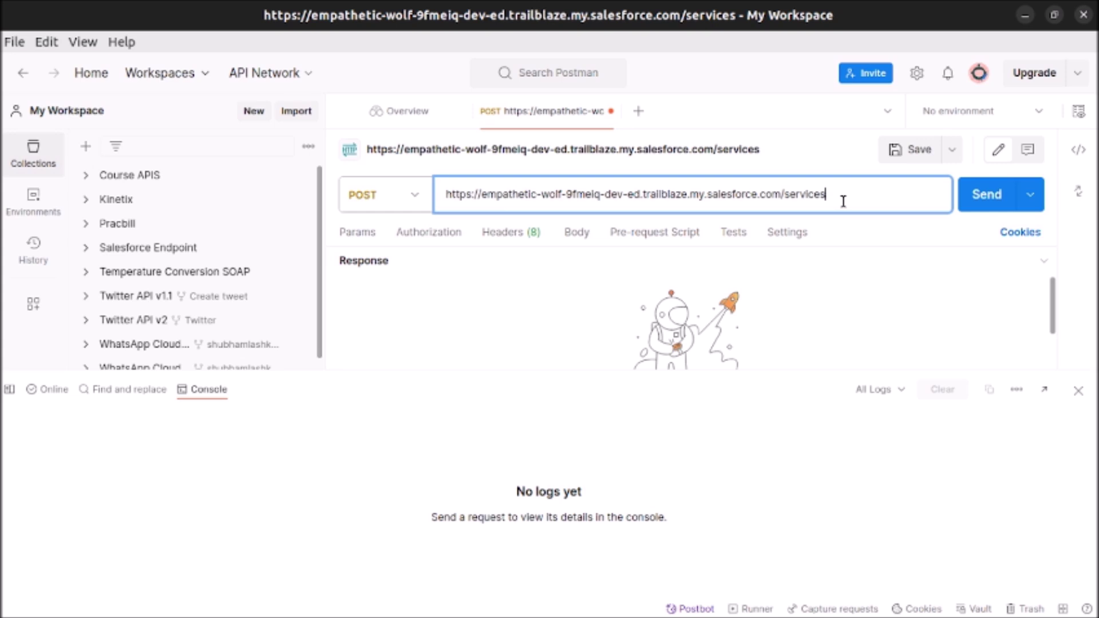
type("/oauth2")
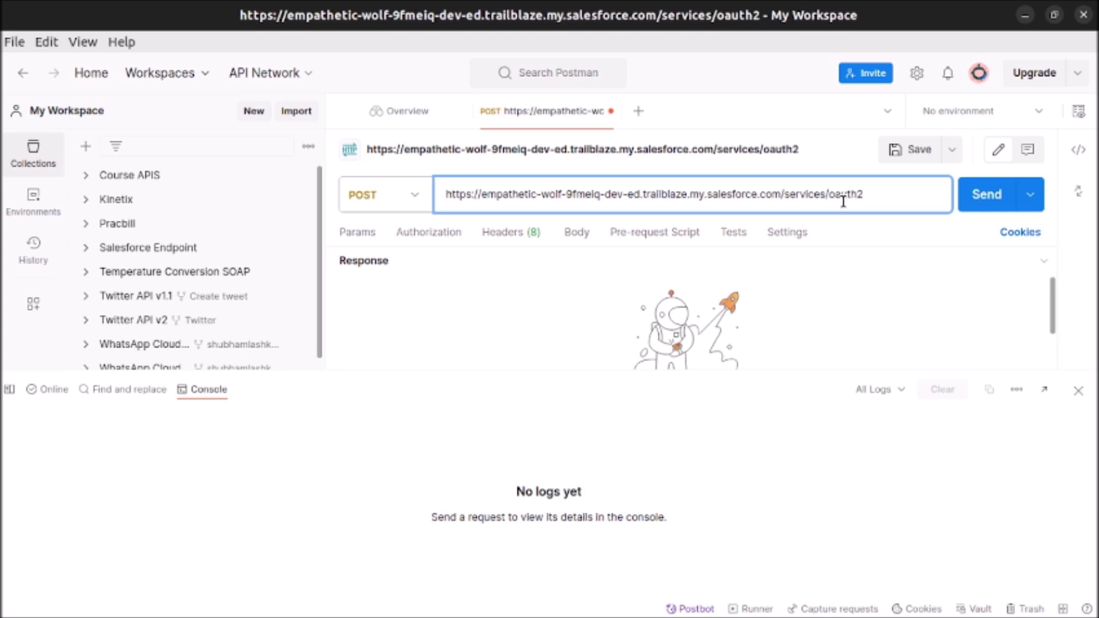
type(".")
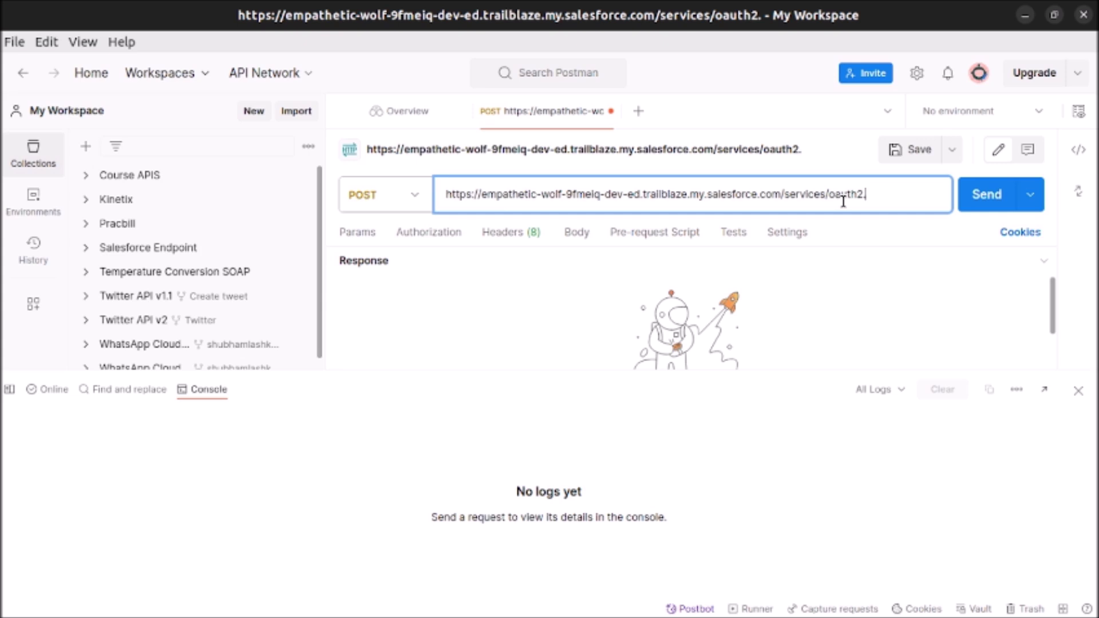
key("BackSpace")
type("/")
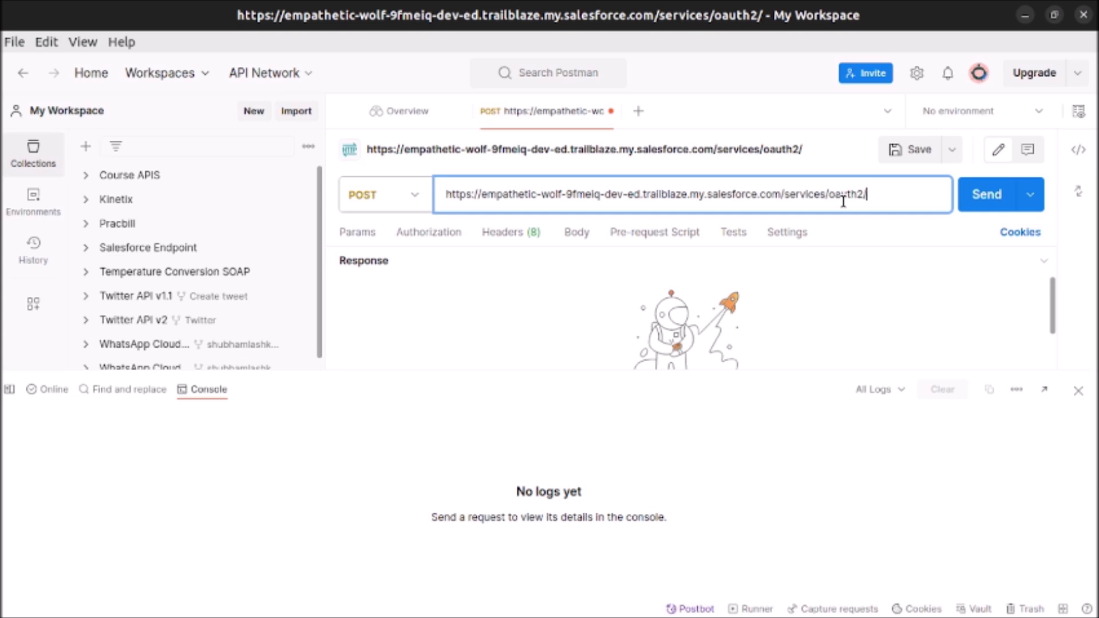
type("toke")
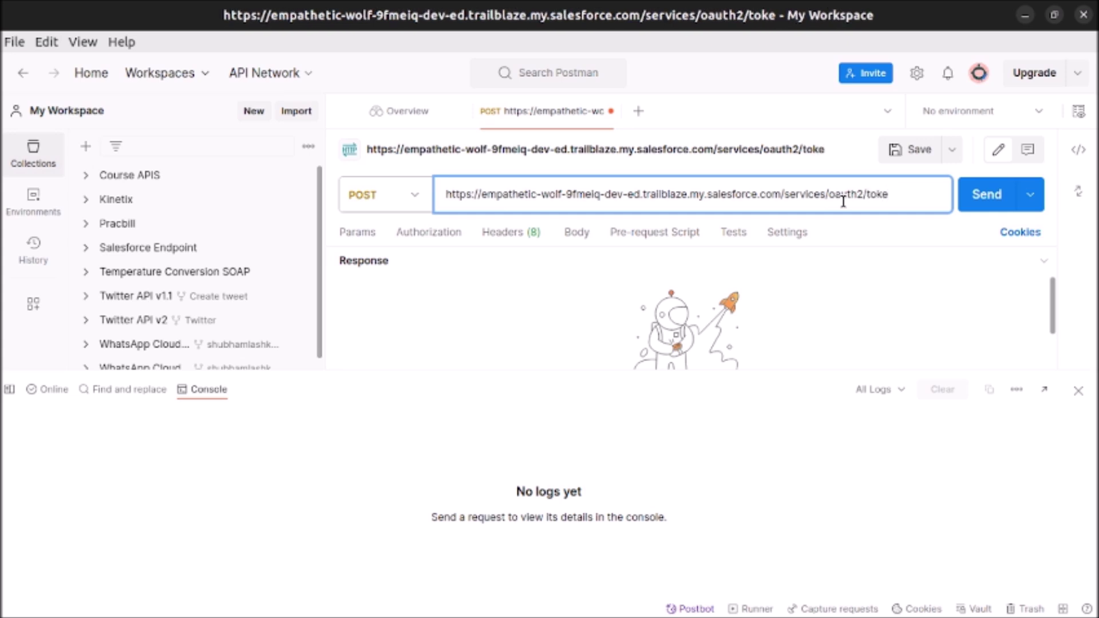
type("n")
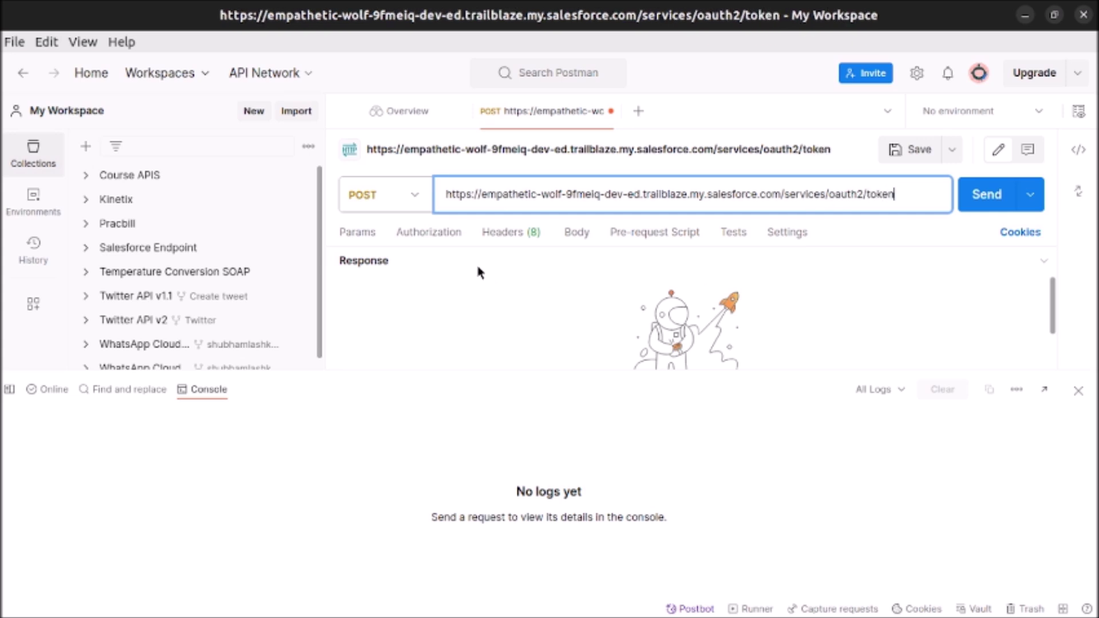
left_click(372, 230)
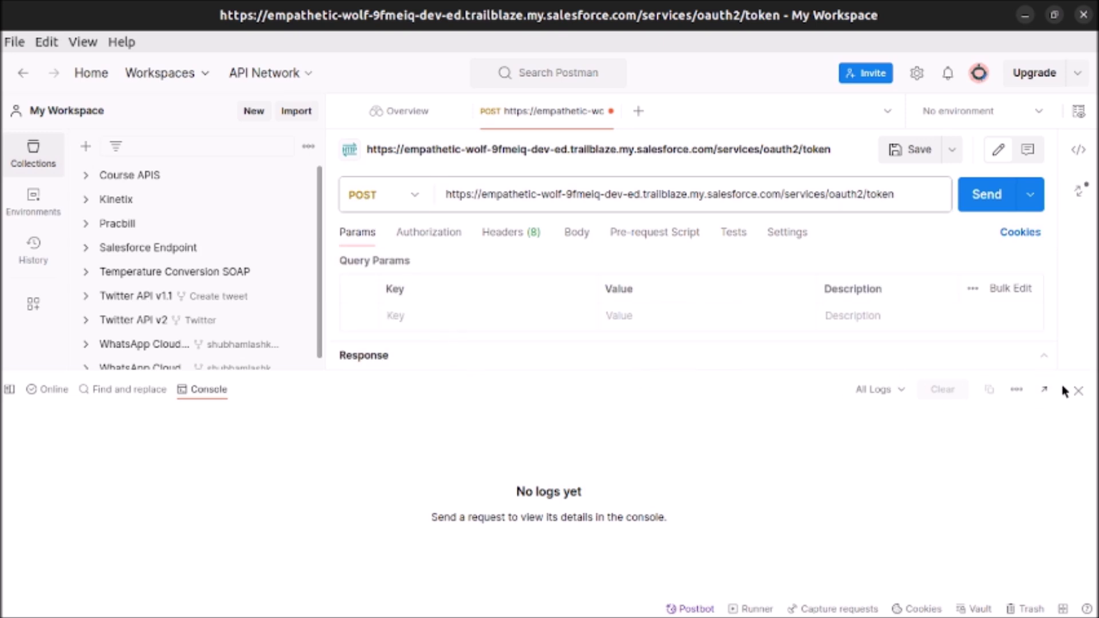
Close the console and add query keys grant_type=password, client_id, client_secret, username and password
left_click(1079, 391)
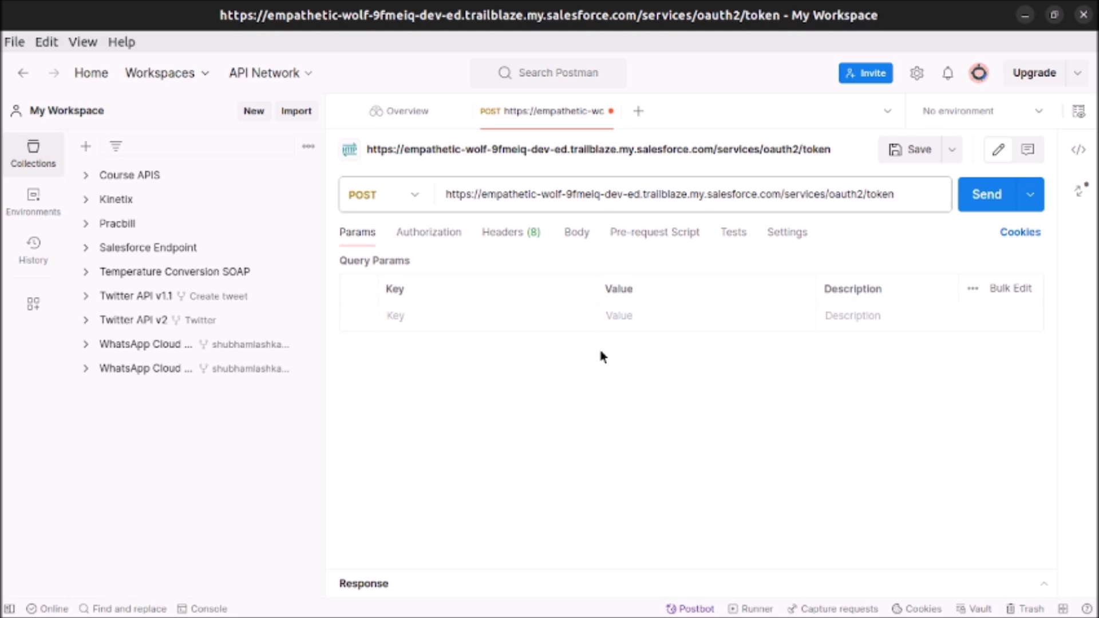
left_click(457, 310)
type("grant")
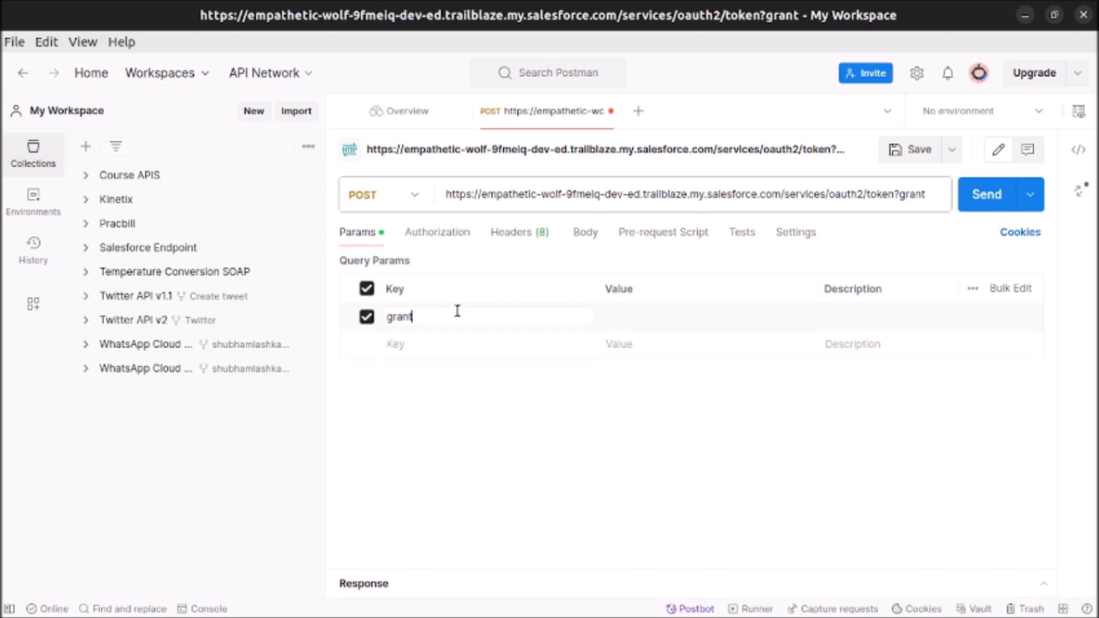
type("_typ")
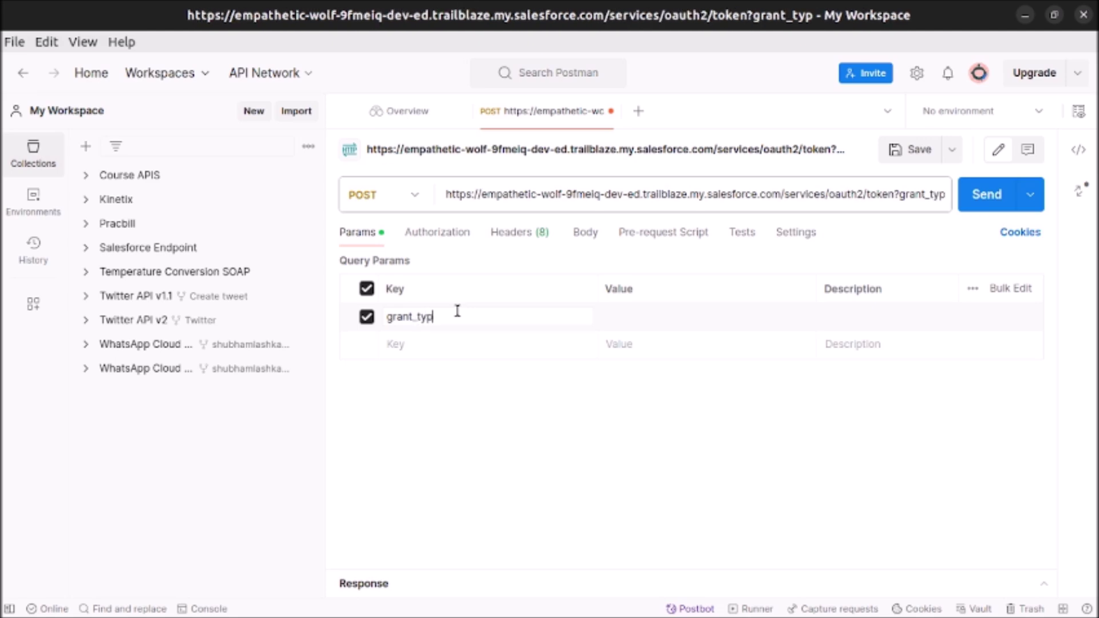
type("epass")
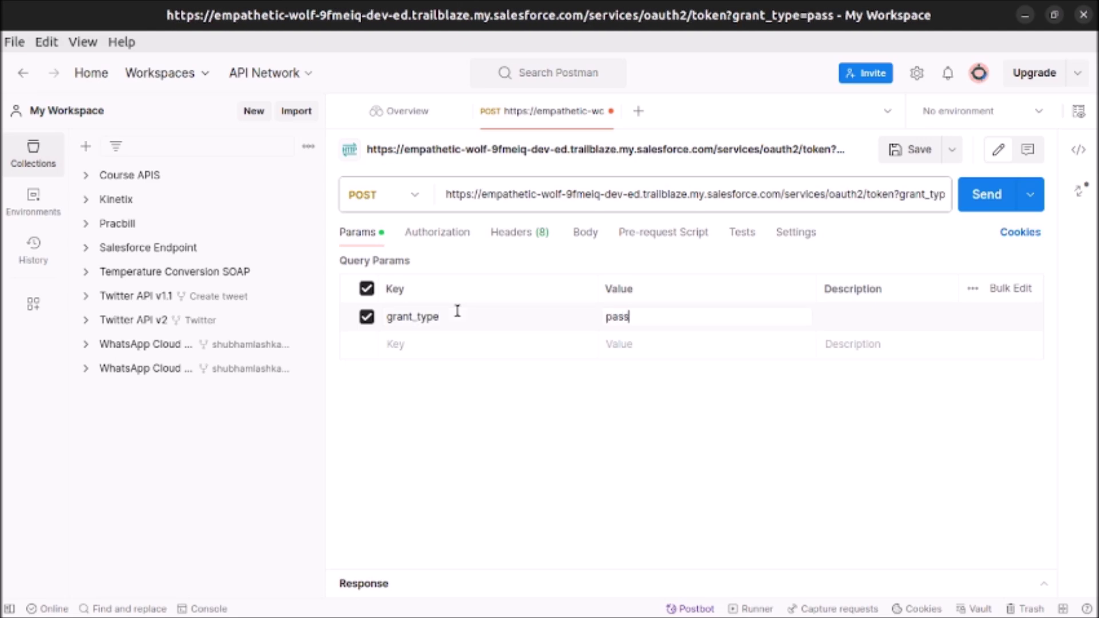
type("word")
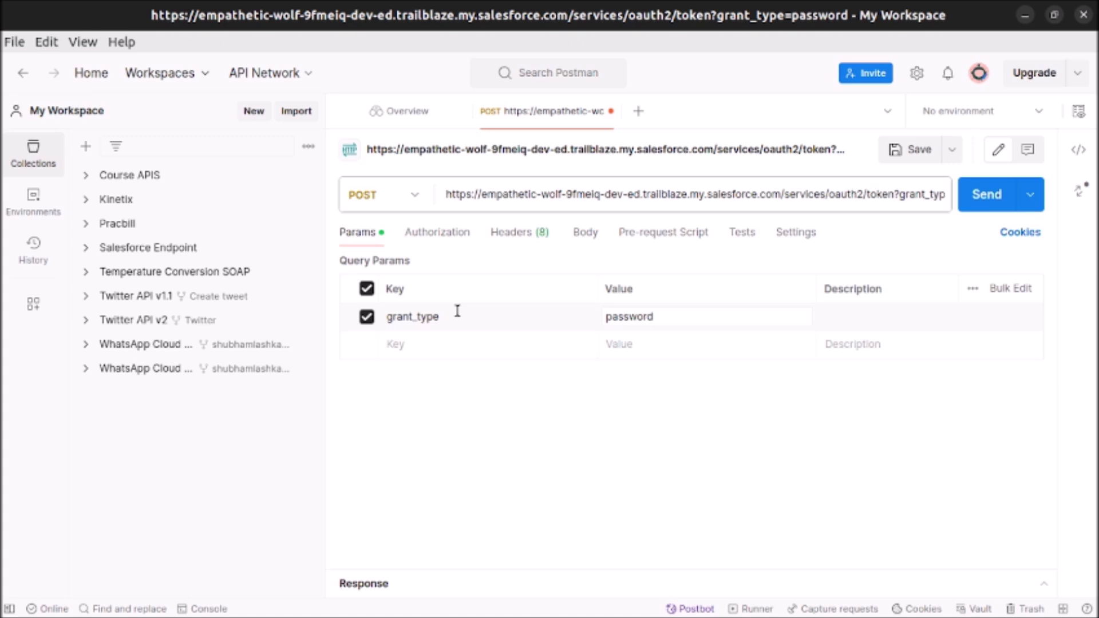
left_click(439, 356)
type("client_")
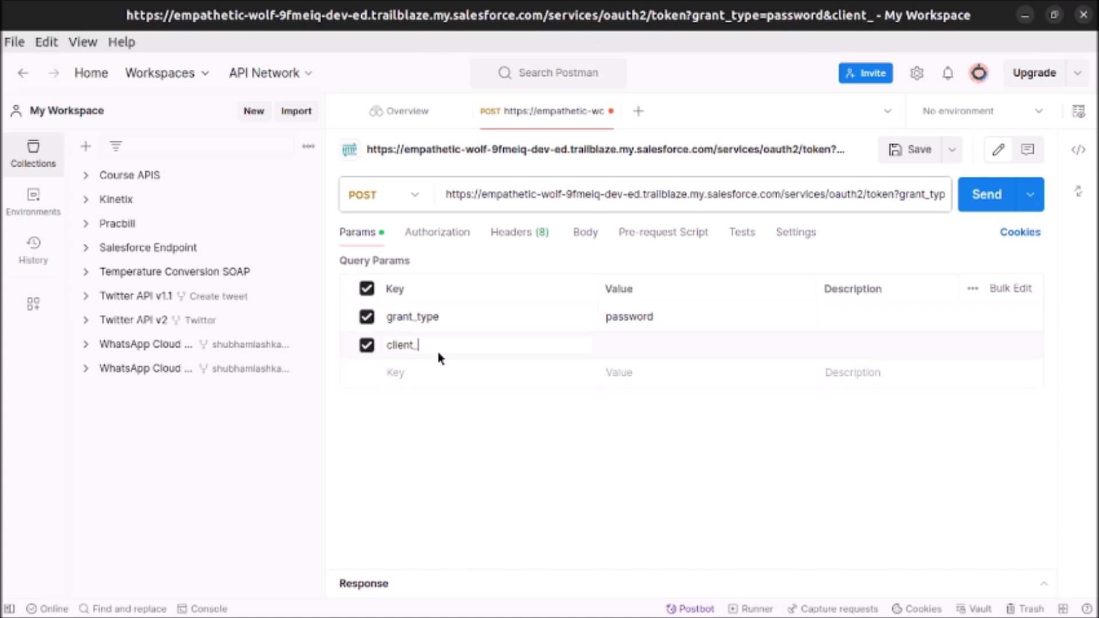
type("id")
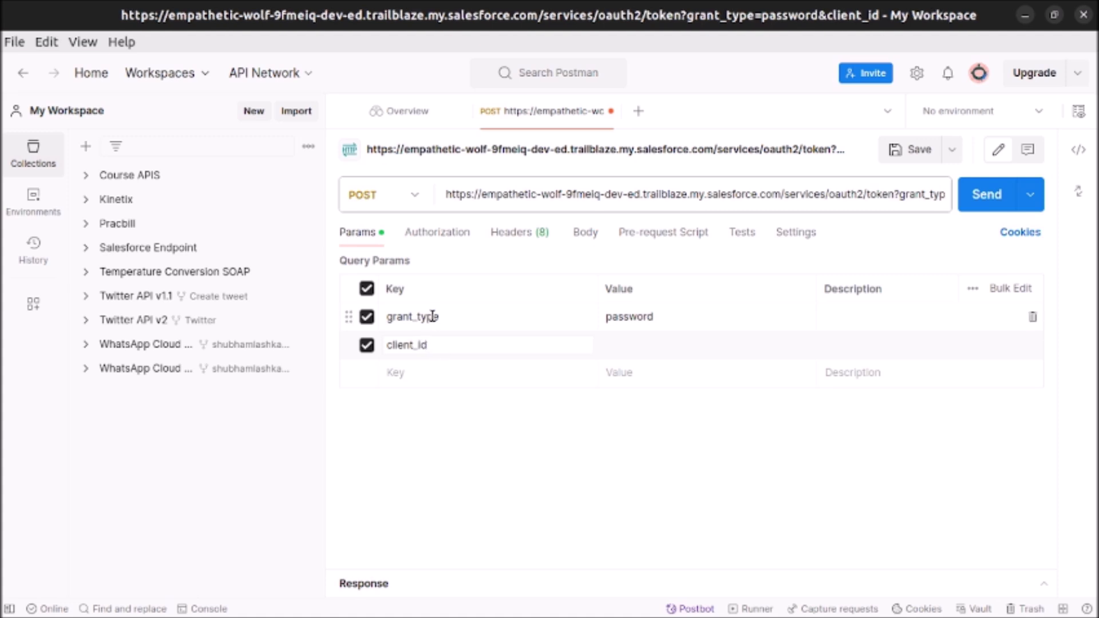
left_click(456, 368)
type("C")
key("BackSpace")
type("clie")
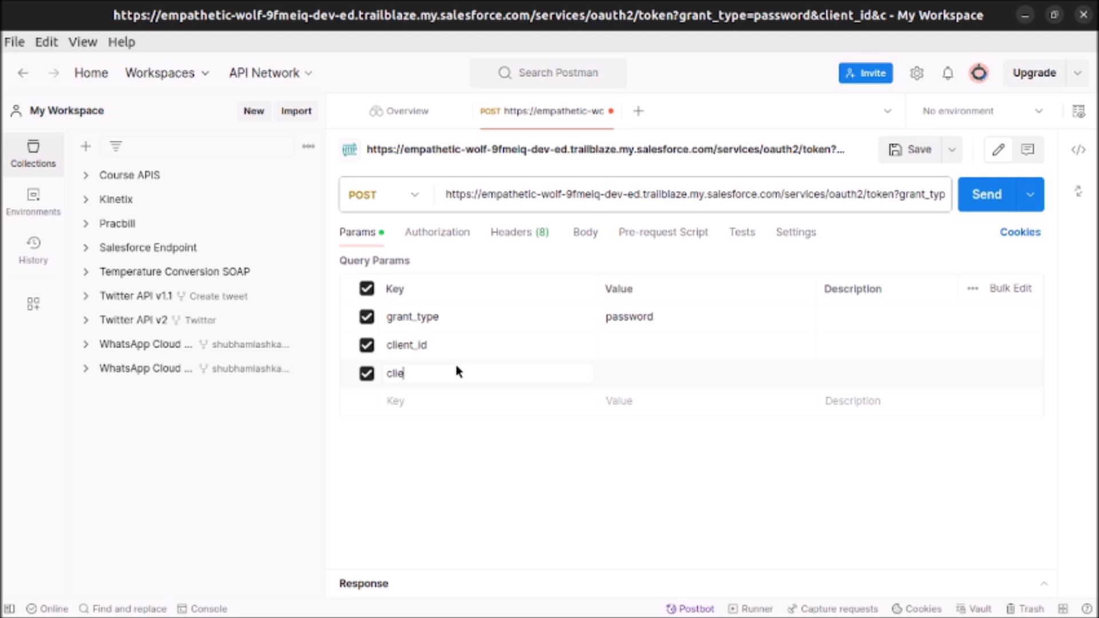
type("nt_secret")
left_click(449, 402)
type("username")
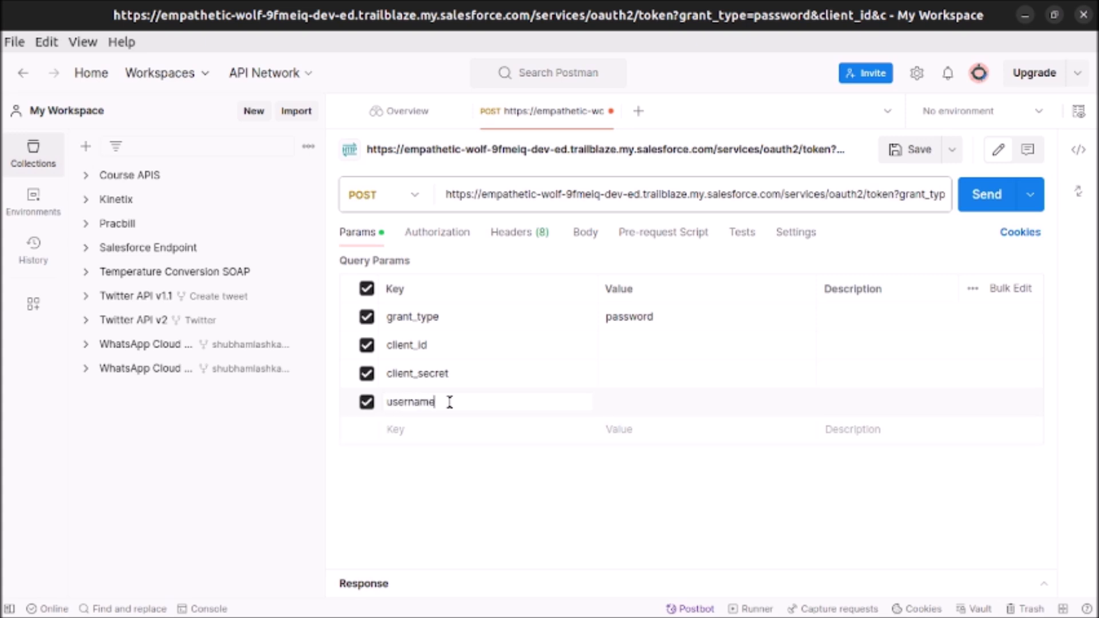
left_click(433, 435)
type("pas")
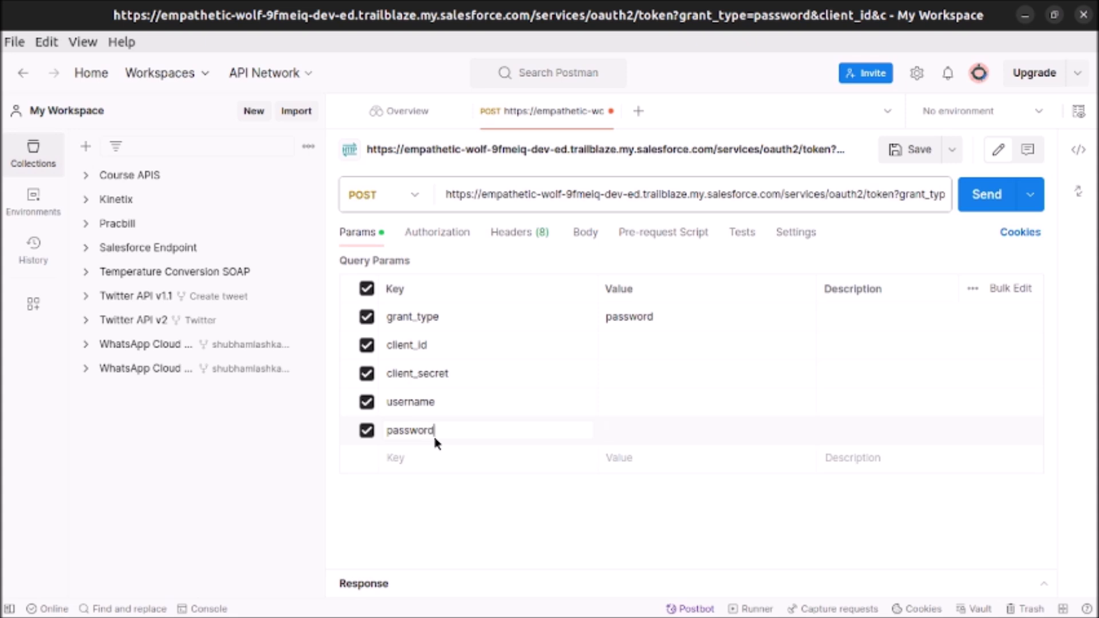
type("sword")
Begin filling in the client_id parameter value
left_click(633, 349)
key("alt+Tab")
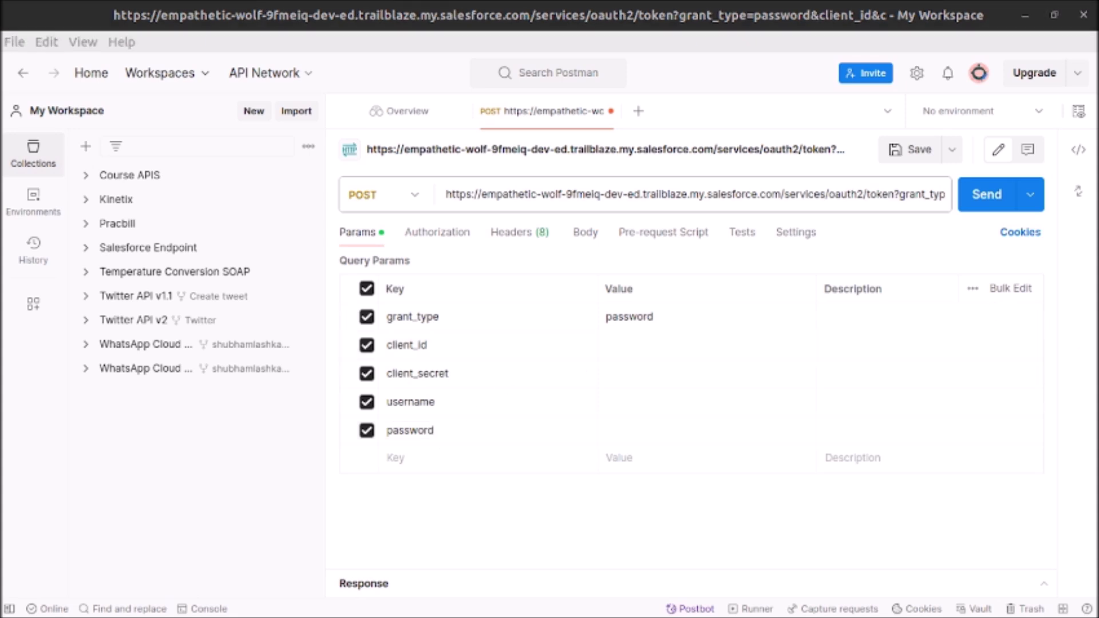
key("alt+Tab")
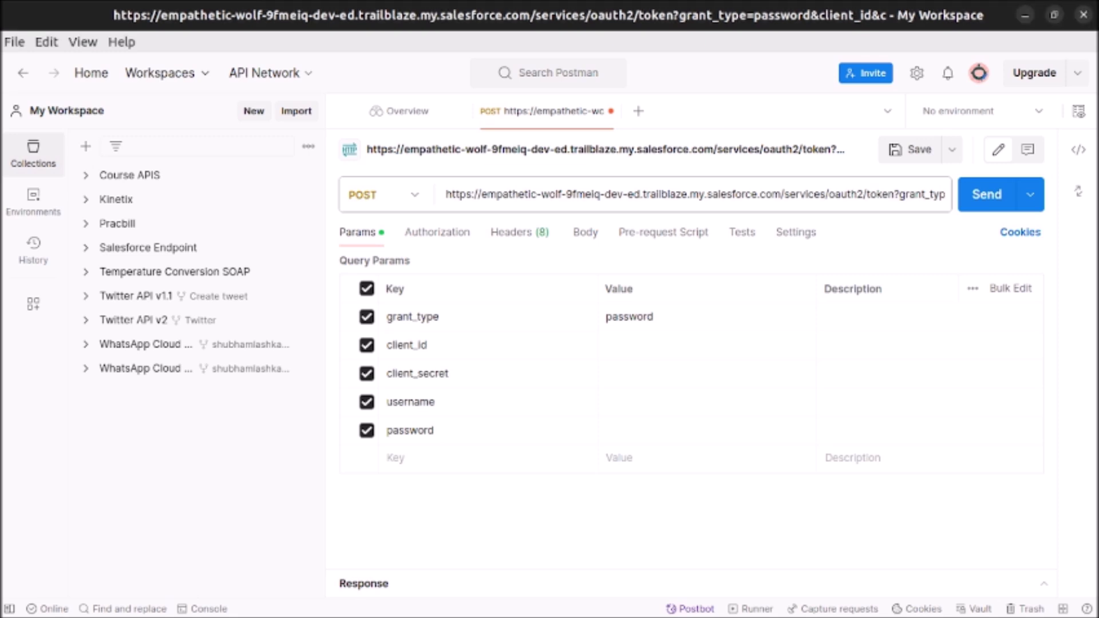
left_click(660, 352)
Fill client_id with the Salesforcepostman connected app's Consumer Key
key("alt+Tab")
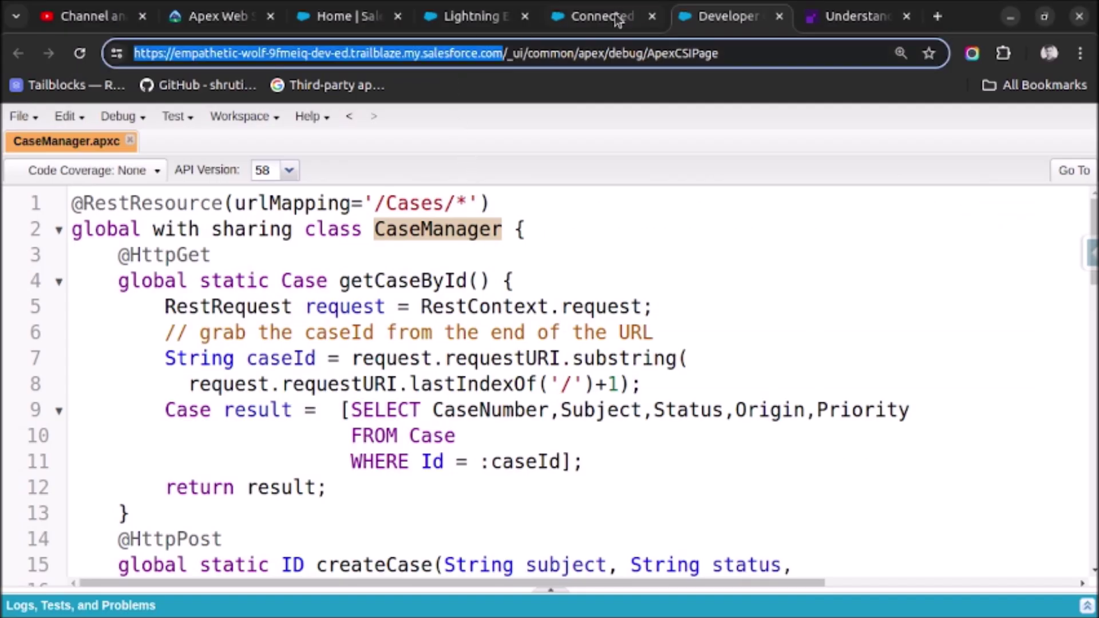
left_click(615, 17)
left_click(435, 423)
key("alt+Tab")
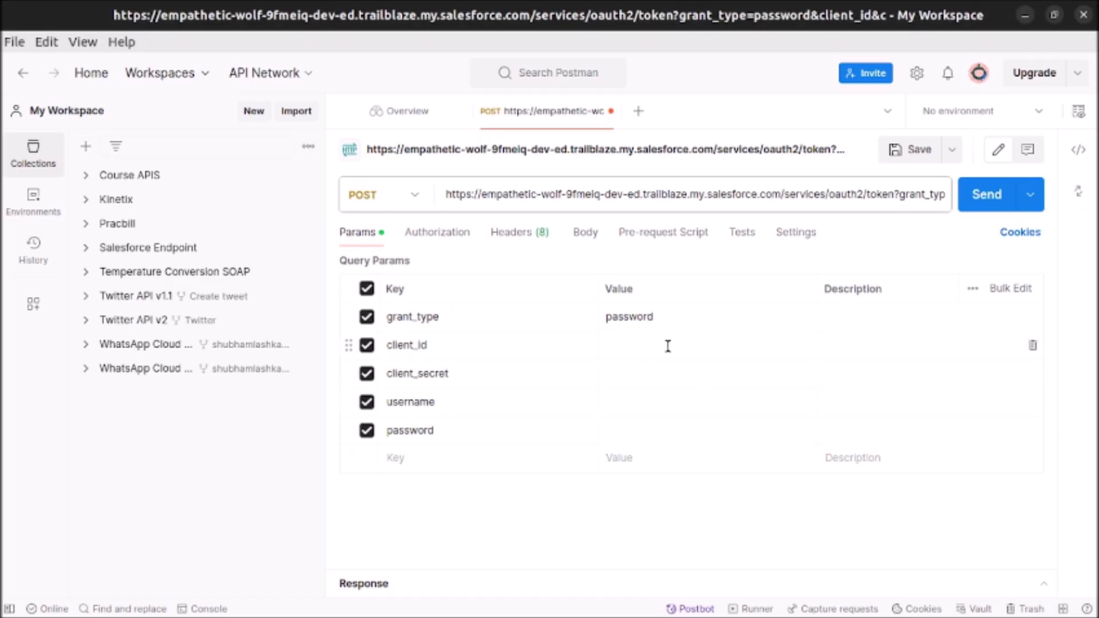
left_click(668, 346)
key("ctrl+v")
Fill client_secret with the connected app's Consumer Secret
key("alt+Tab")
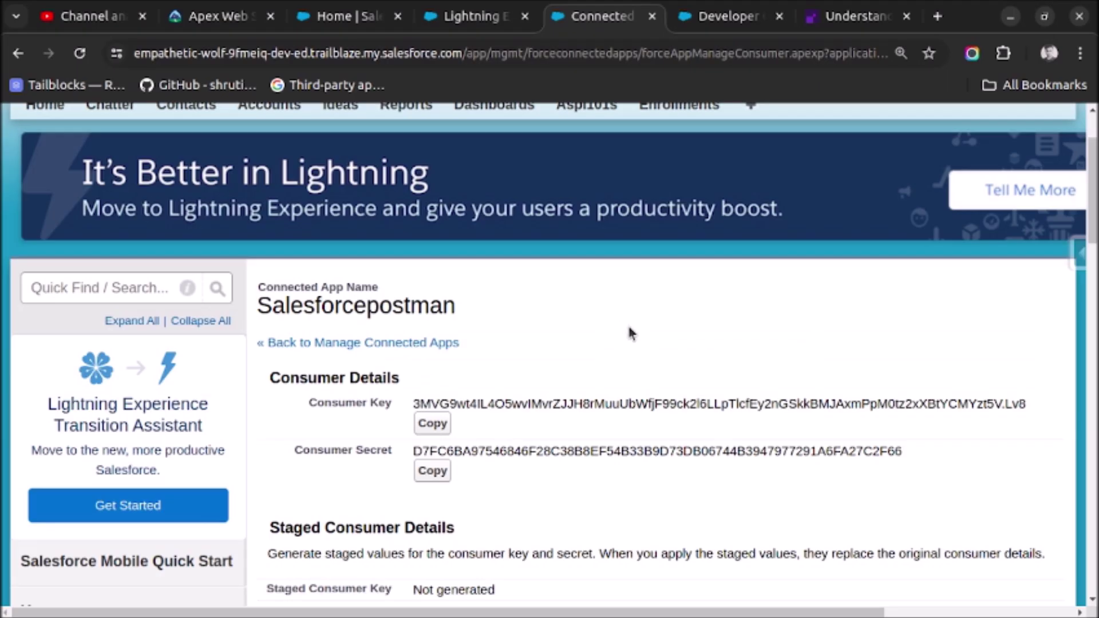
left_click(447, 472)
key("alt+Tab")
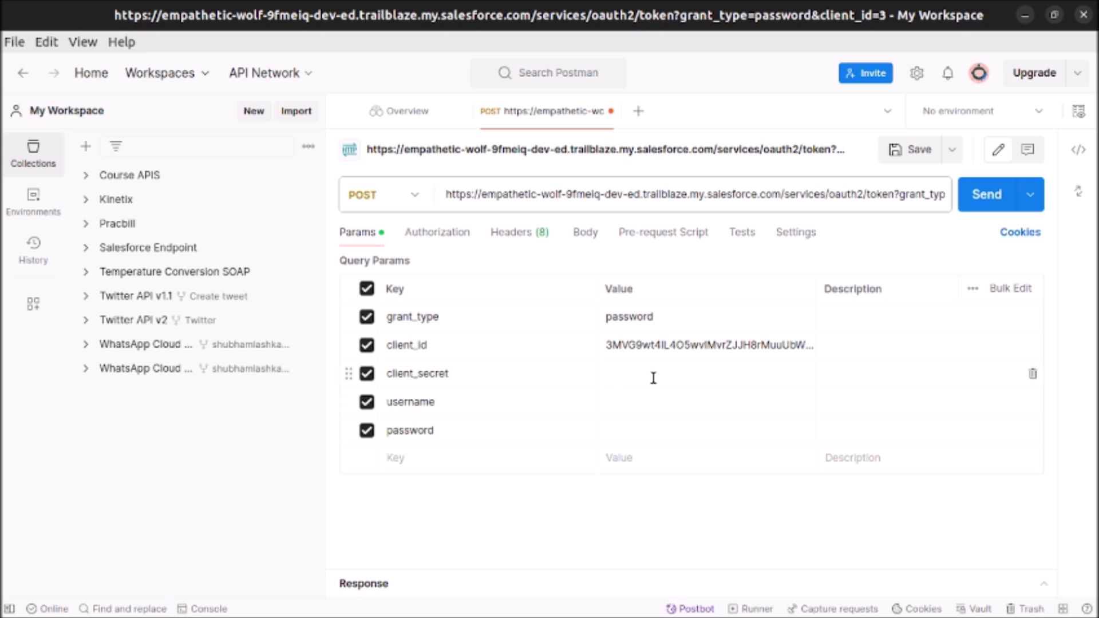
left_click(652, 378)
key("ctrl+v")
Select the username value and look up the login username in the browser
left_click(640, 428)
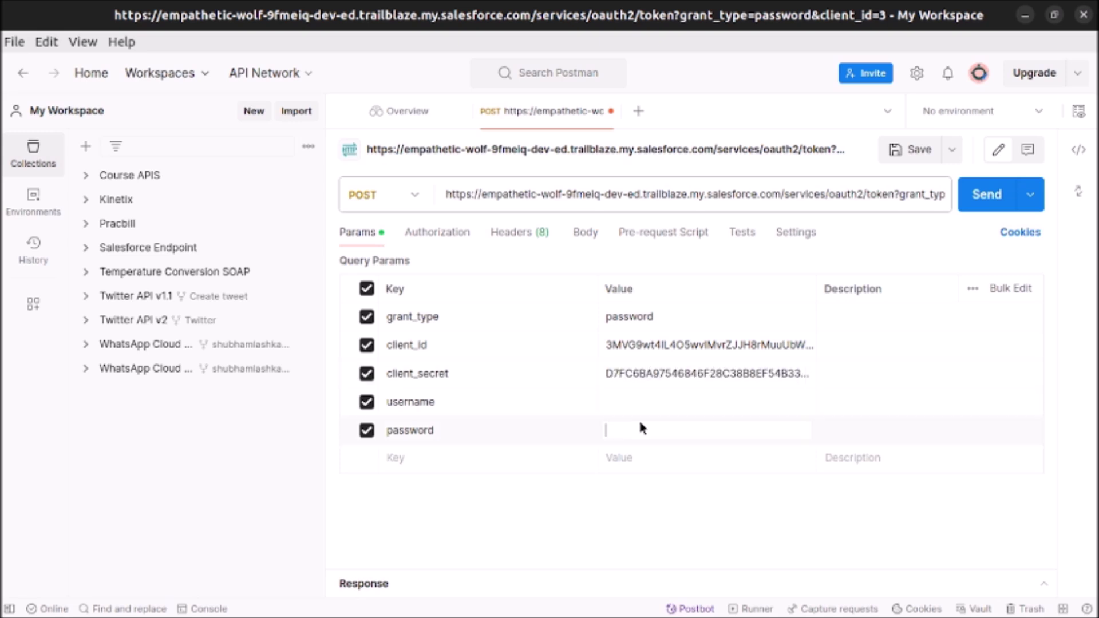
left_click(641, 401)
key("alt+Tab")
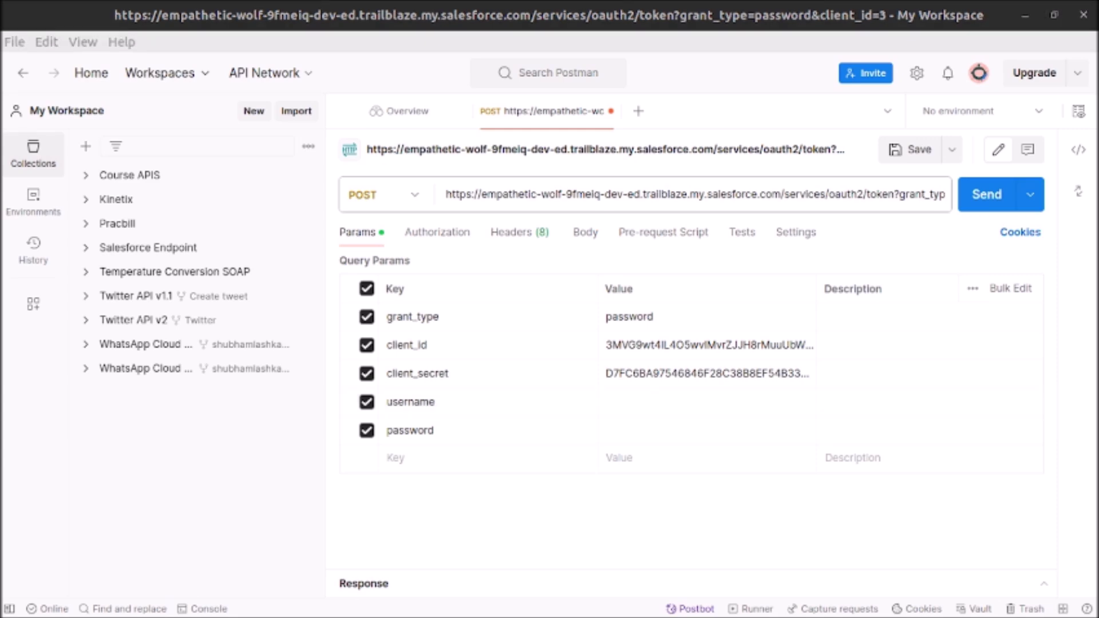
key("alt+Tab")
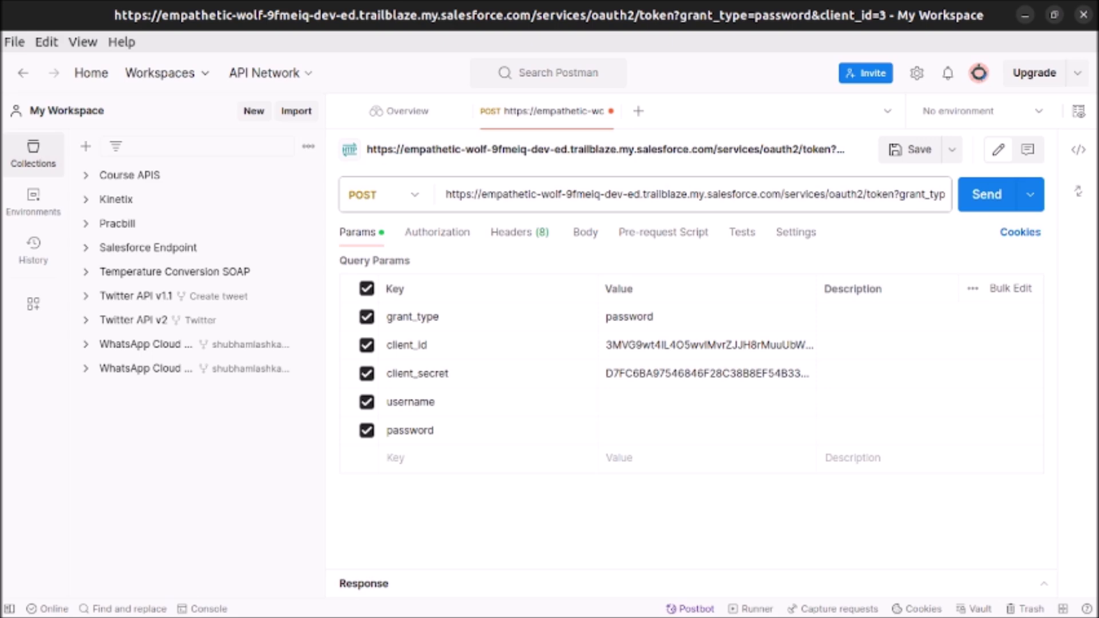
key("alt+Tab")
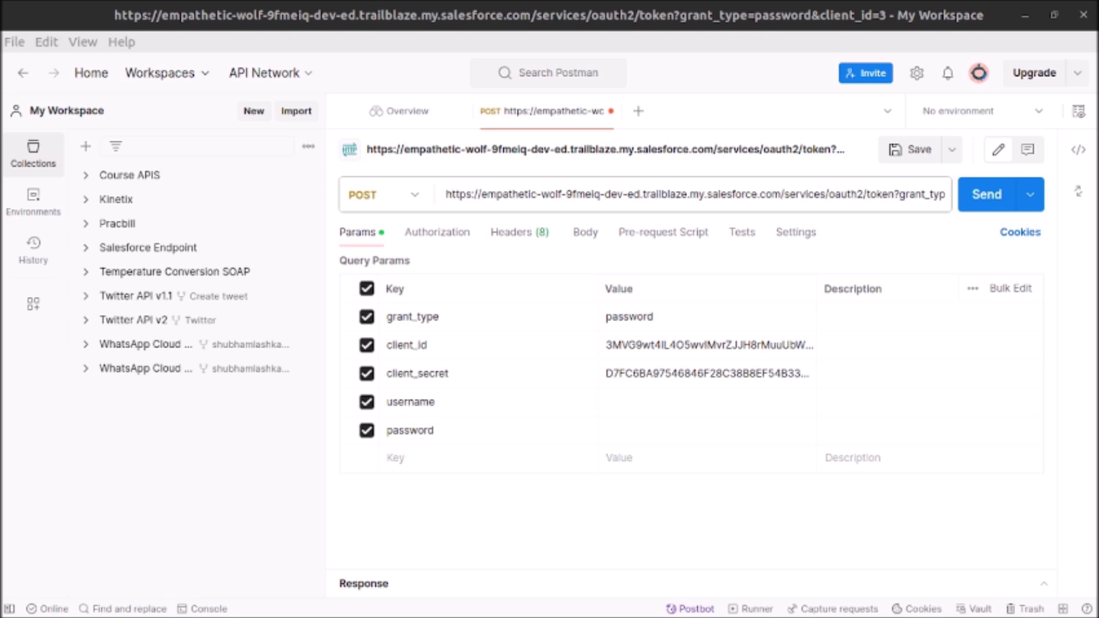
Paste the login e-mail as username and enter the account password as password
left_click(633, 399)
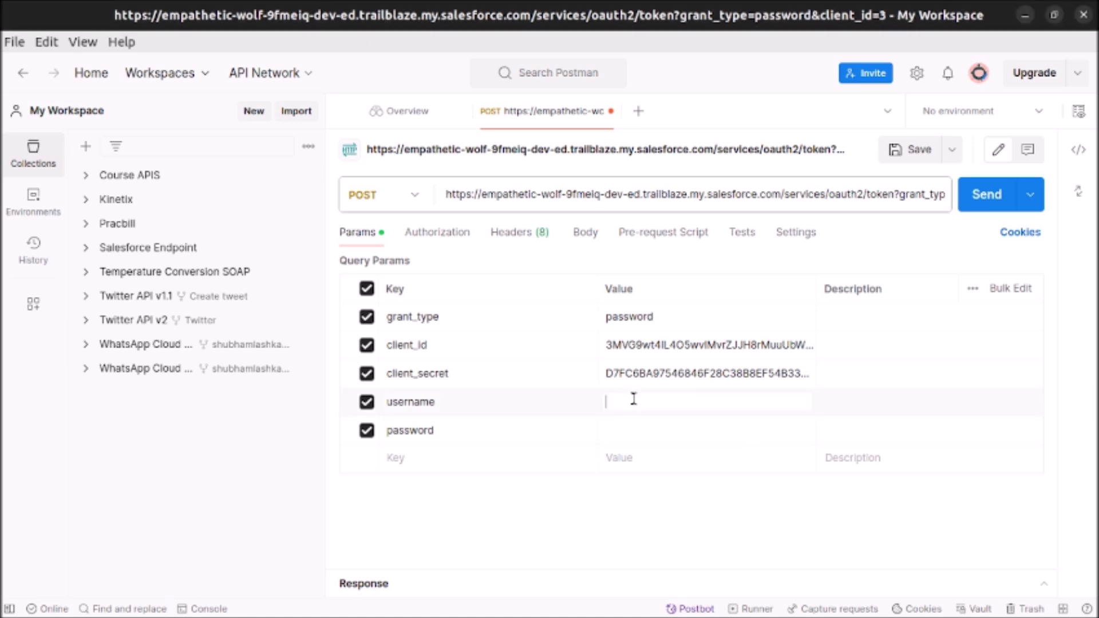
key("ctrl+v")
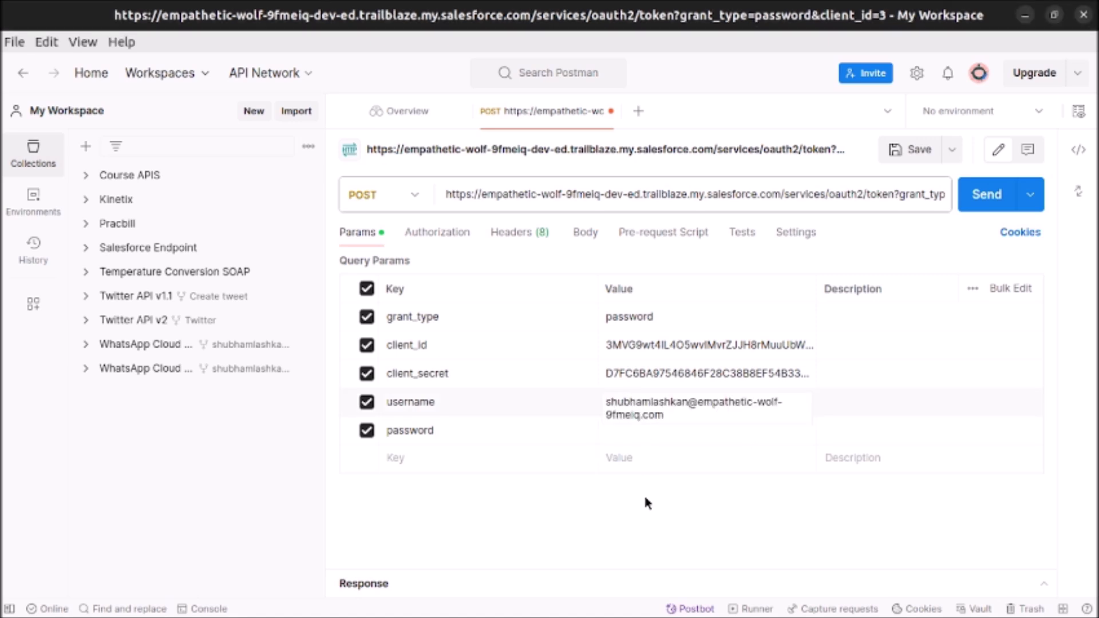
left_click(643, 493)
left_click(652, 426)
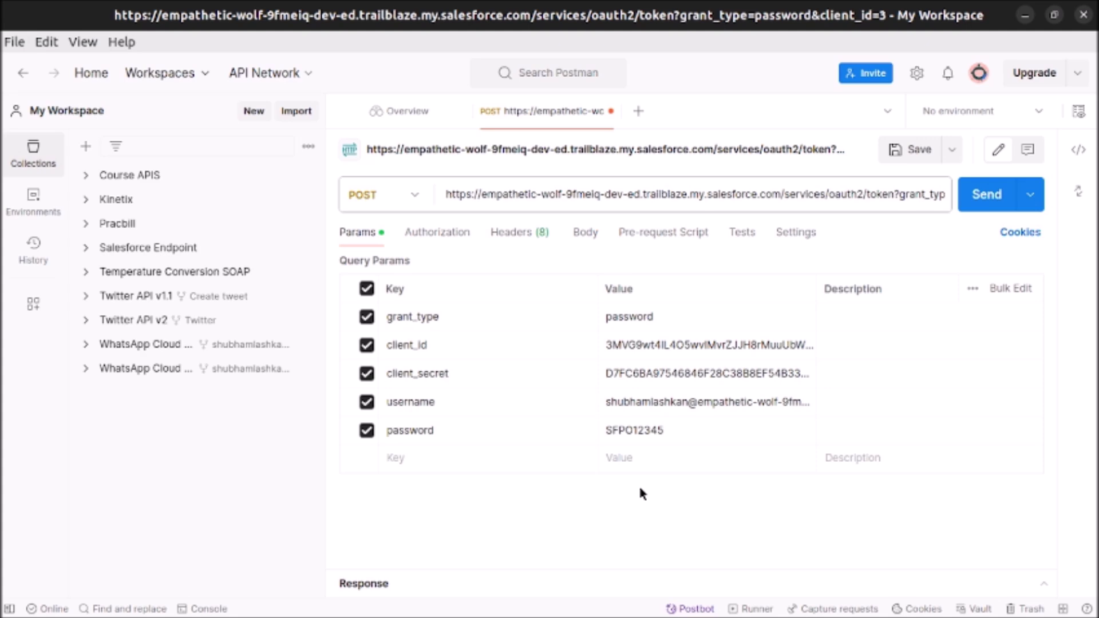
Send the token request, enlarge the response to read the access token, and start a new request
left_click(987, 195)
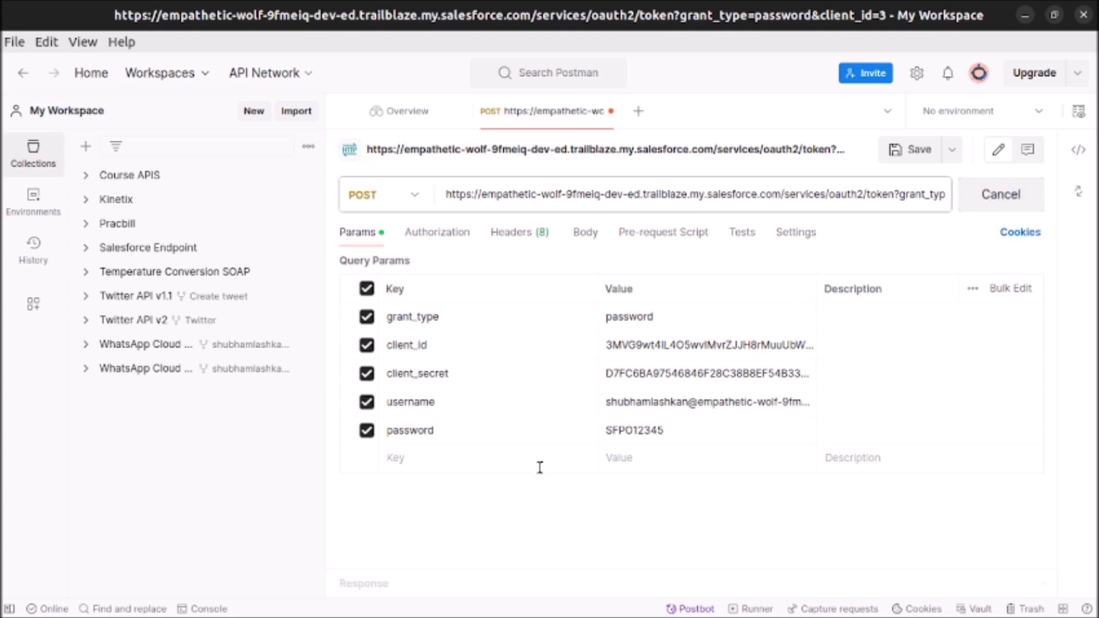
left_click_drag(589, 570, 594, 426)
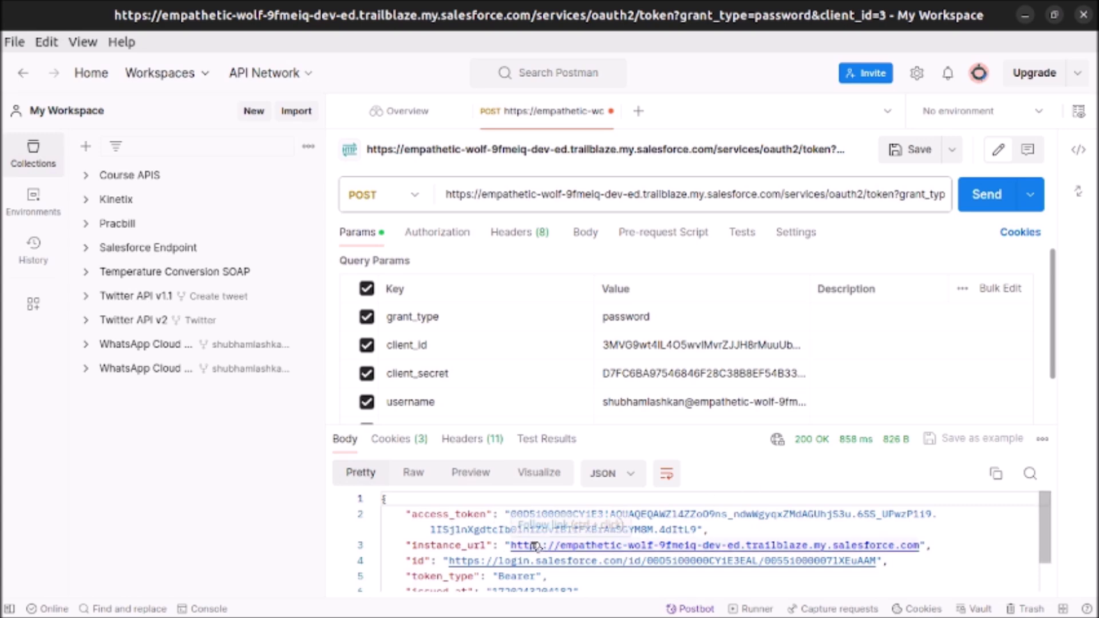
left_click(641, 114)
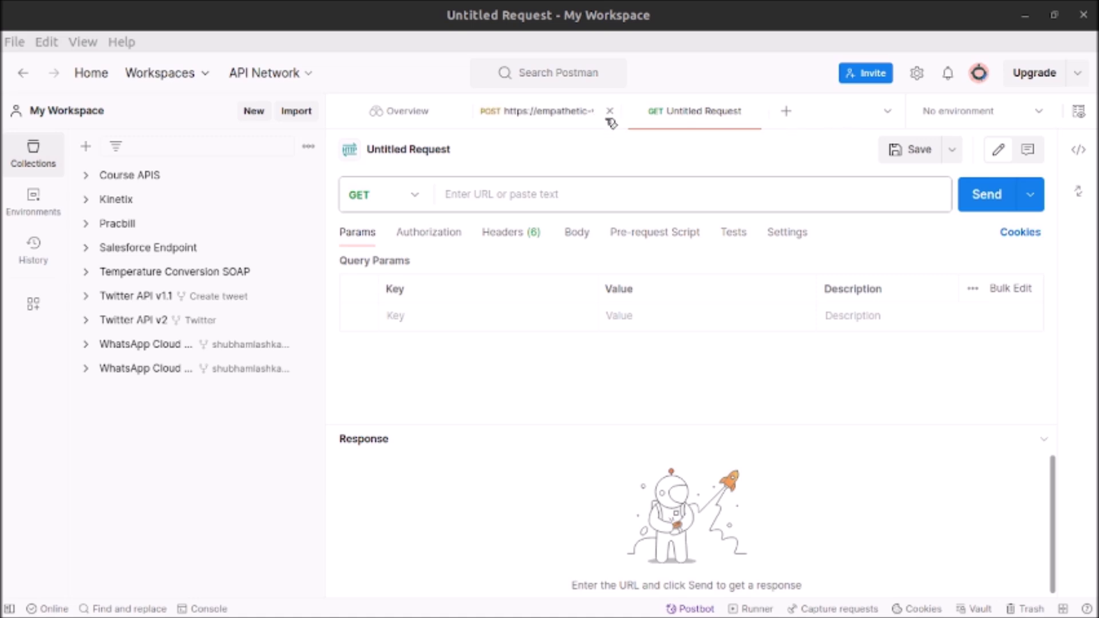
Make the new request a POST to the token request's instance URL plus services/apexrest/
left_click(560, 114)
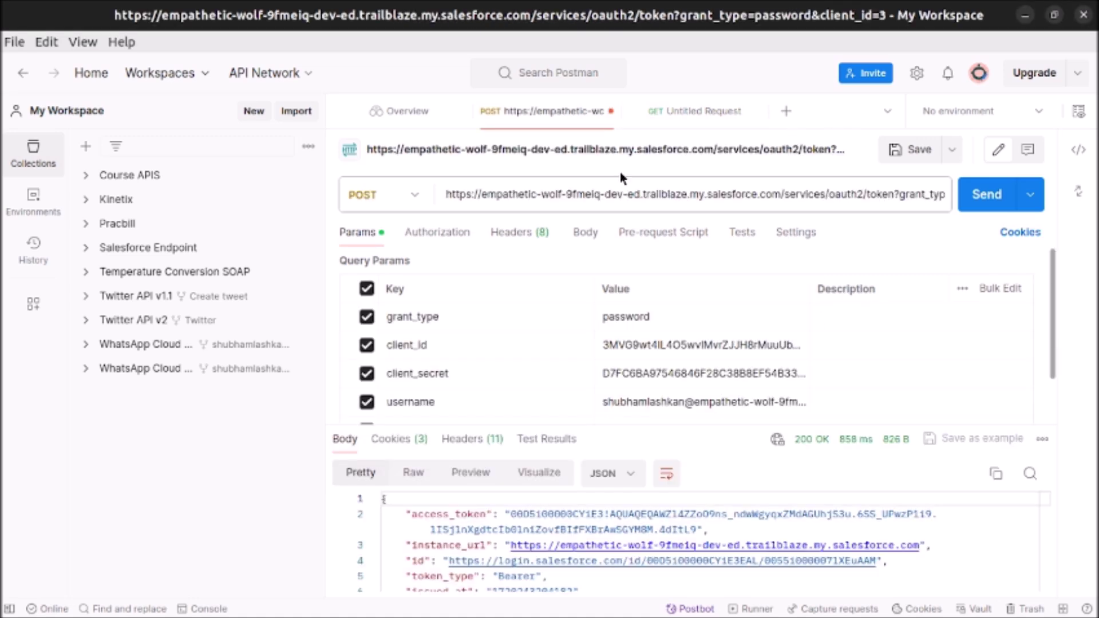
left_click(782, 191)
left_click_drag(783, 191, 438, 194)
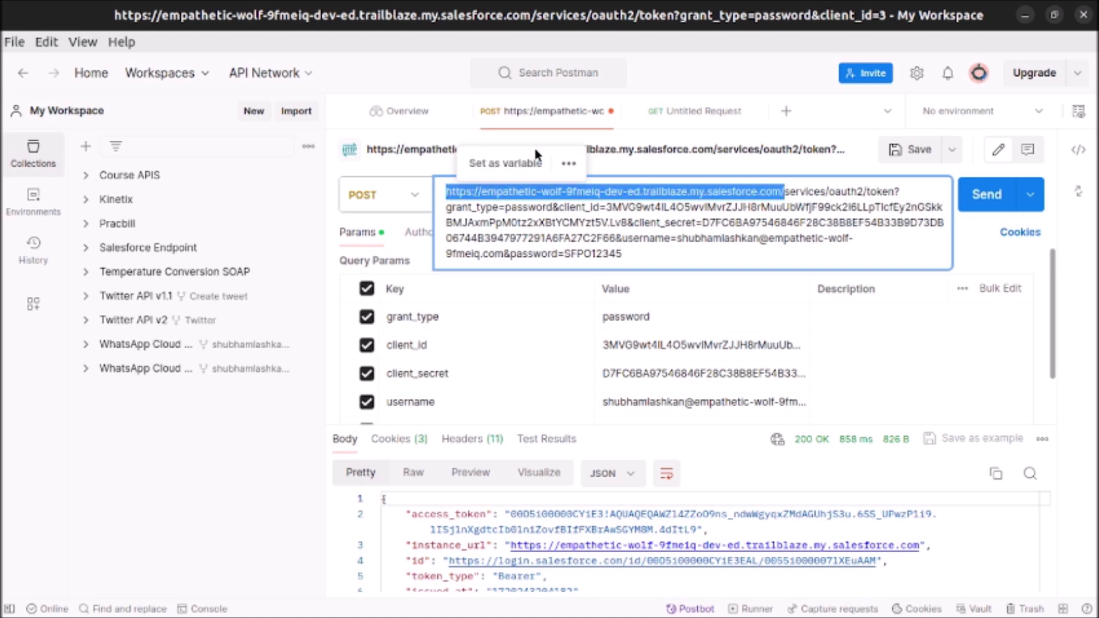
left_click(694, 110)
left_click(418, 195)
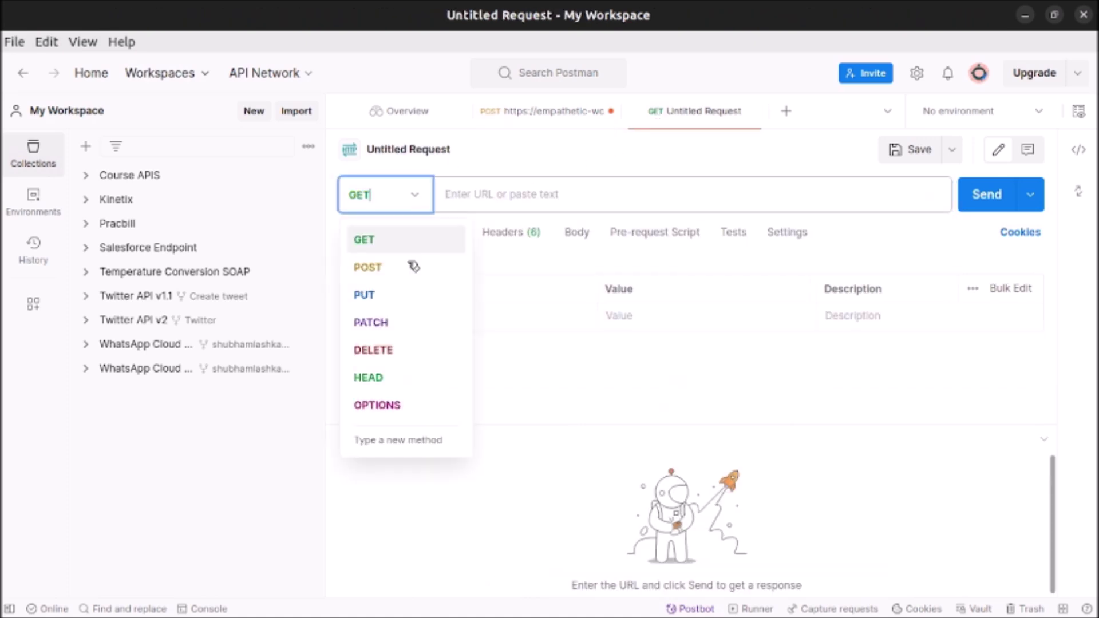
left_click(412, 271)
left_click(495, 197)
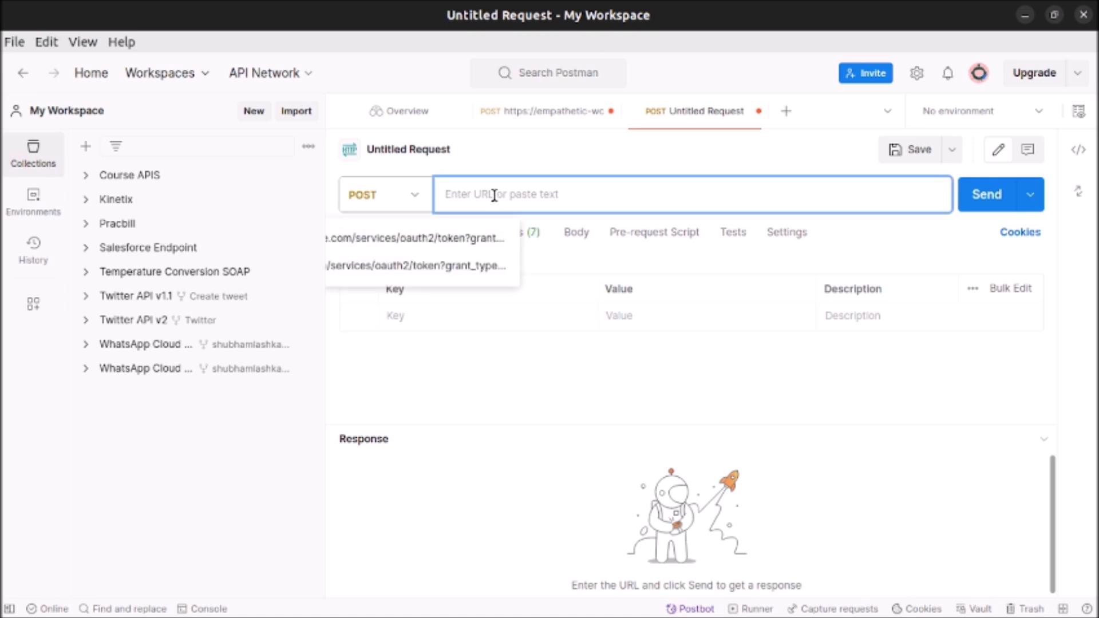
key("ctrl+v")
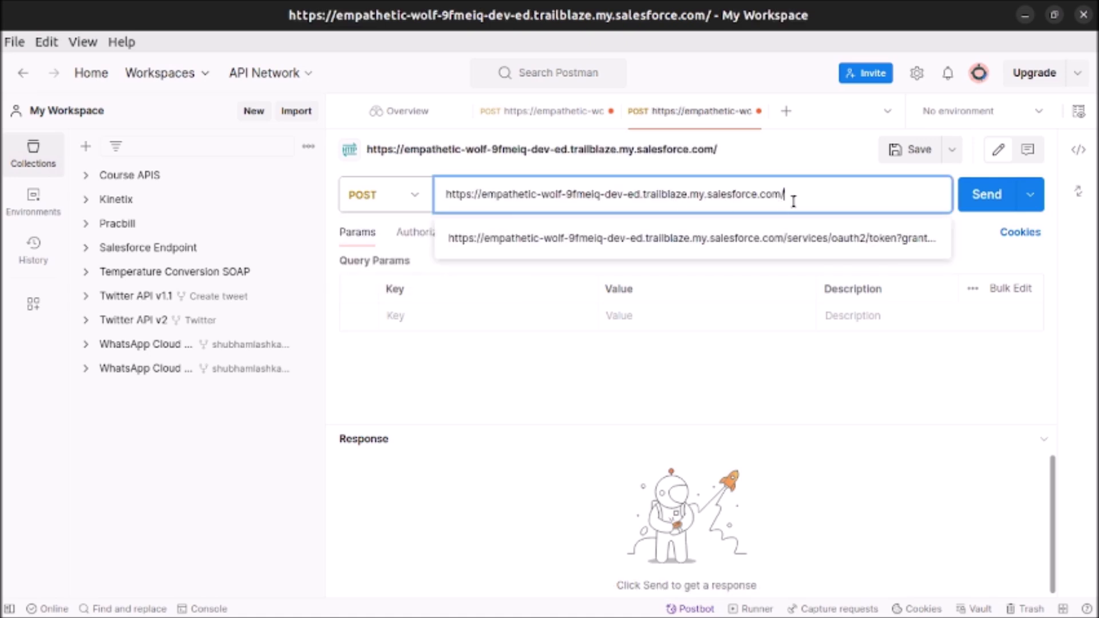
type("se")
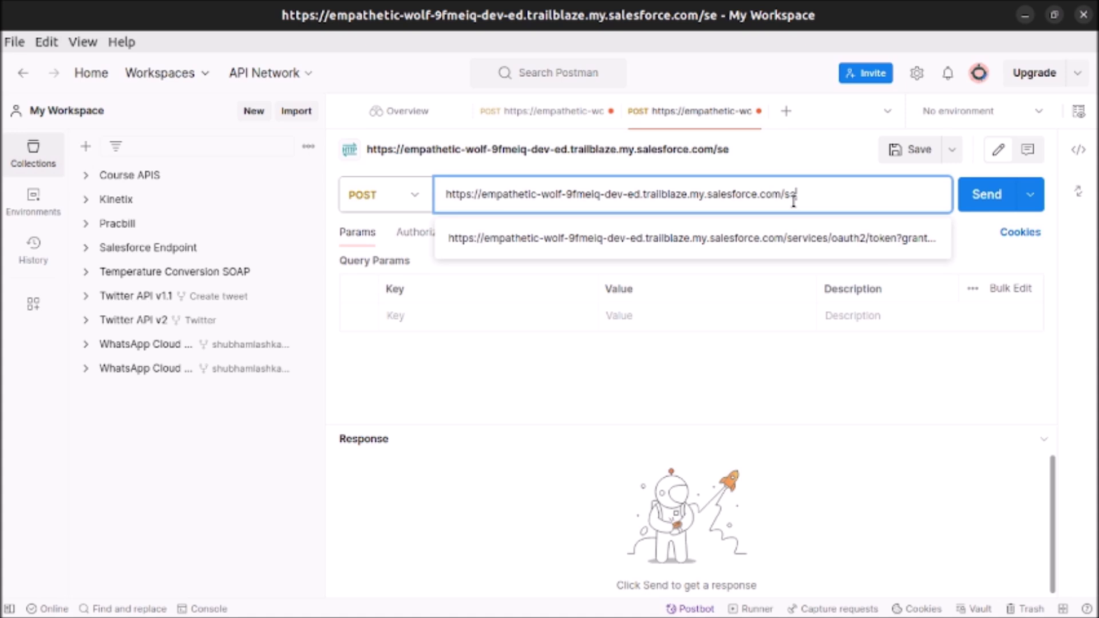
type("rvices")
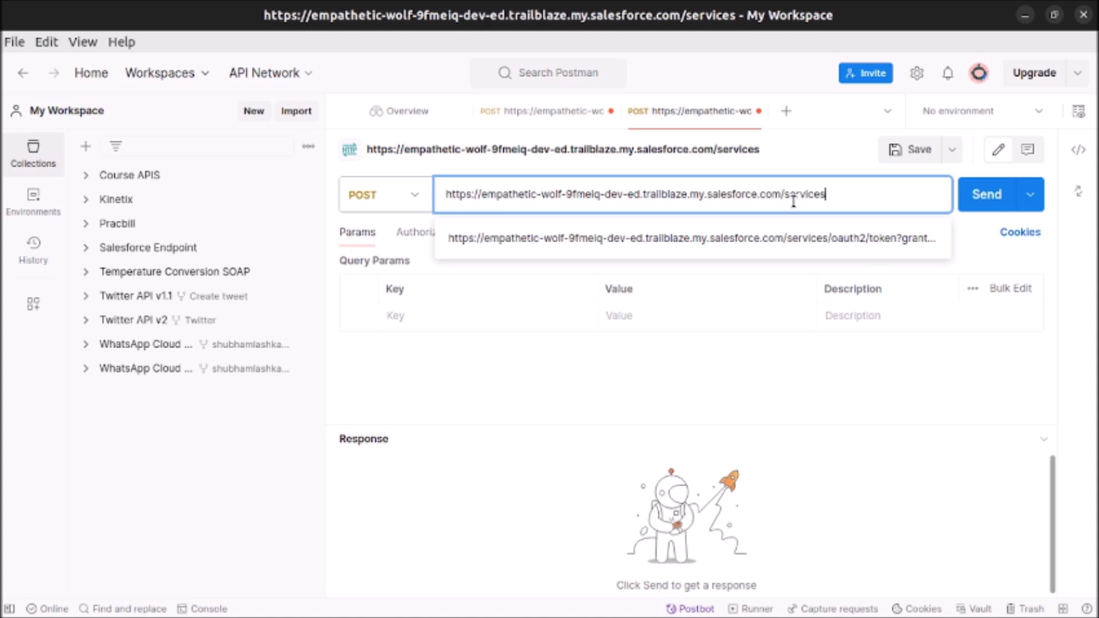
type("/a")
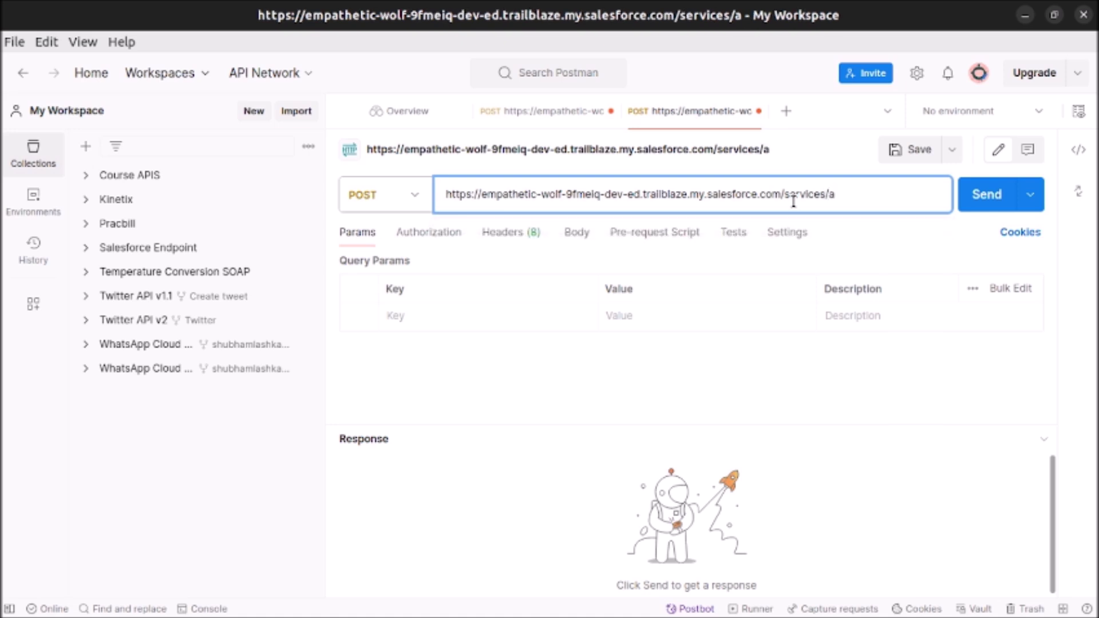
type("pexrest")
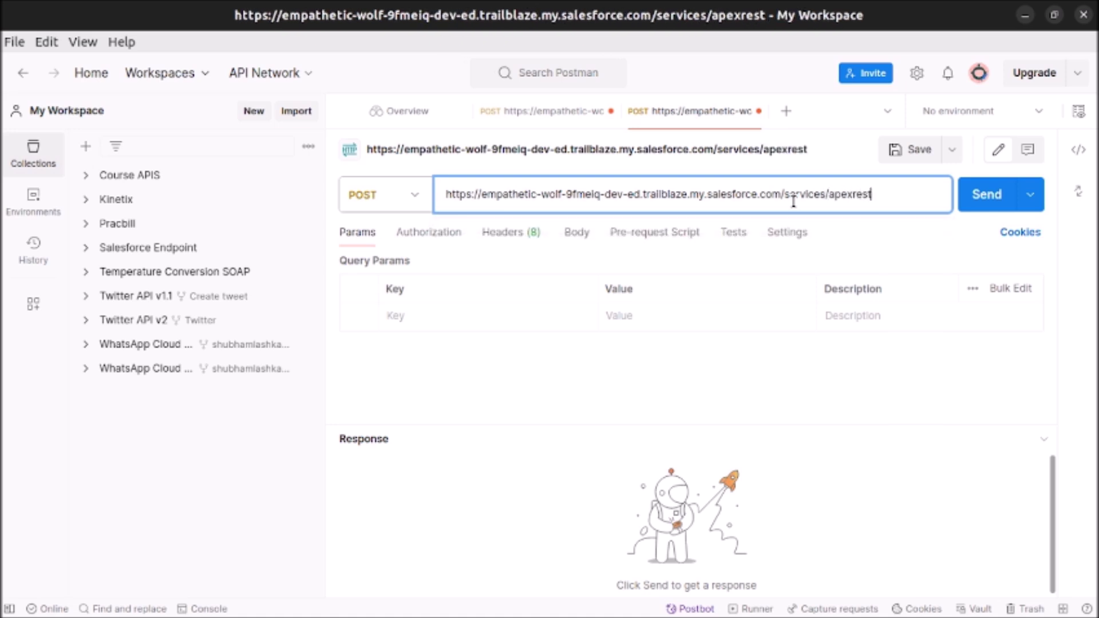
type("/")
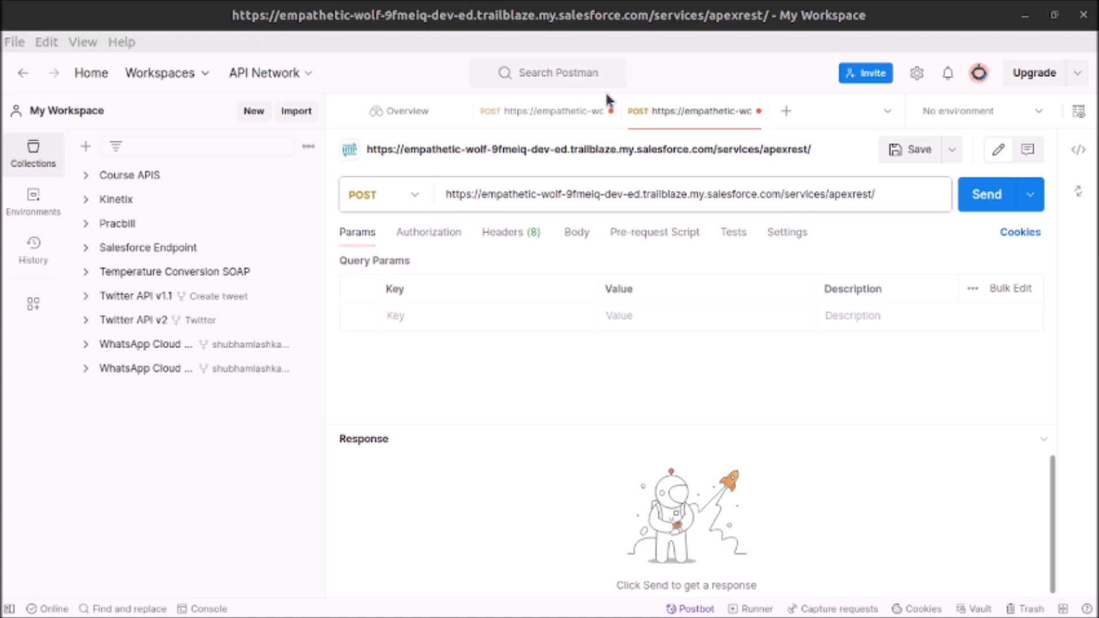
Copy 'Cases' from the CaseManager urlMapping in the Developer Console
key("alt+Tab")
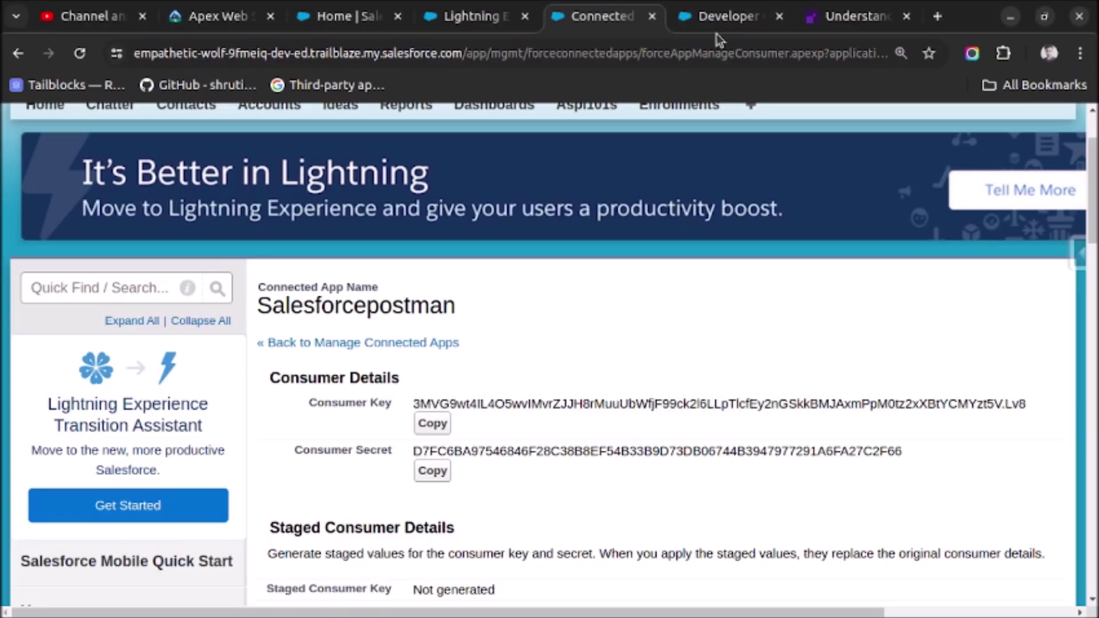
left_click(722, 18)
left_click(389, 204)
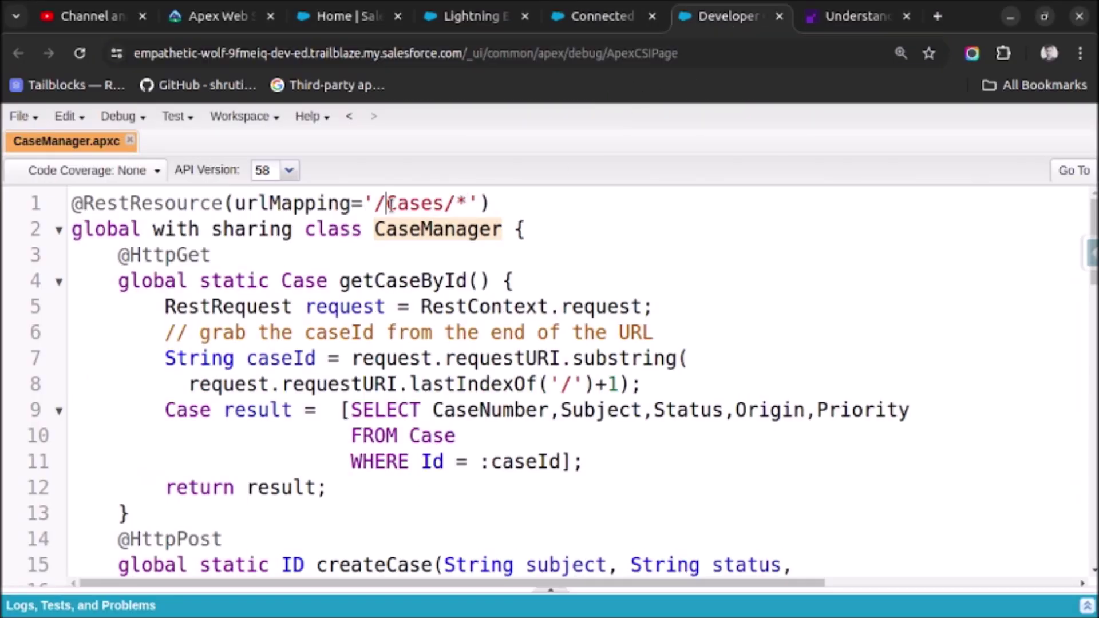
left_click_drag(387, 204, 441, 207)
key("ctrl+c")
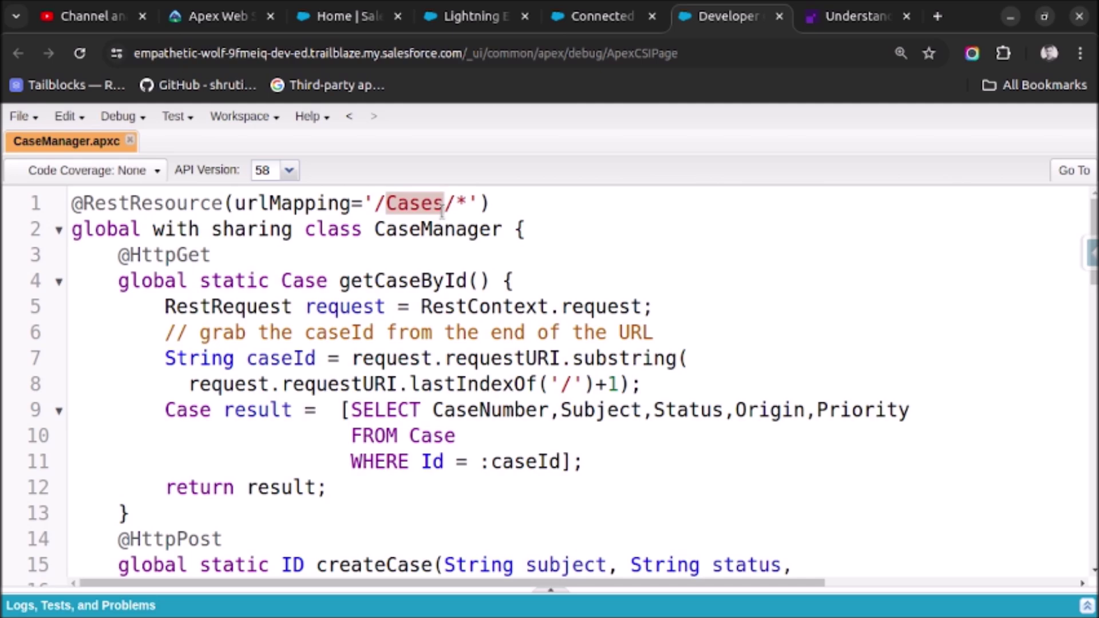
Append Cases to the request URL and set authorization type to Bearer Token
key("alt+Tab")
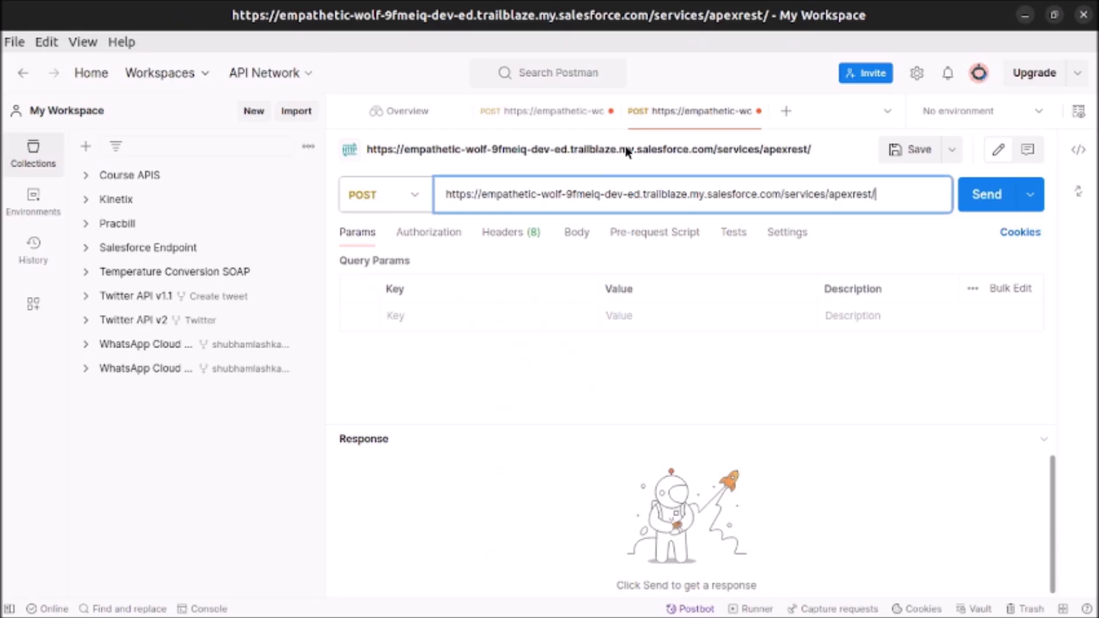
key("ctrl+v")
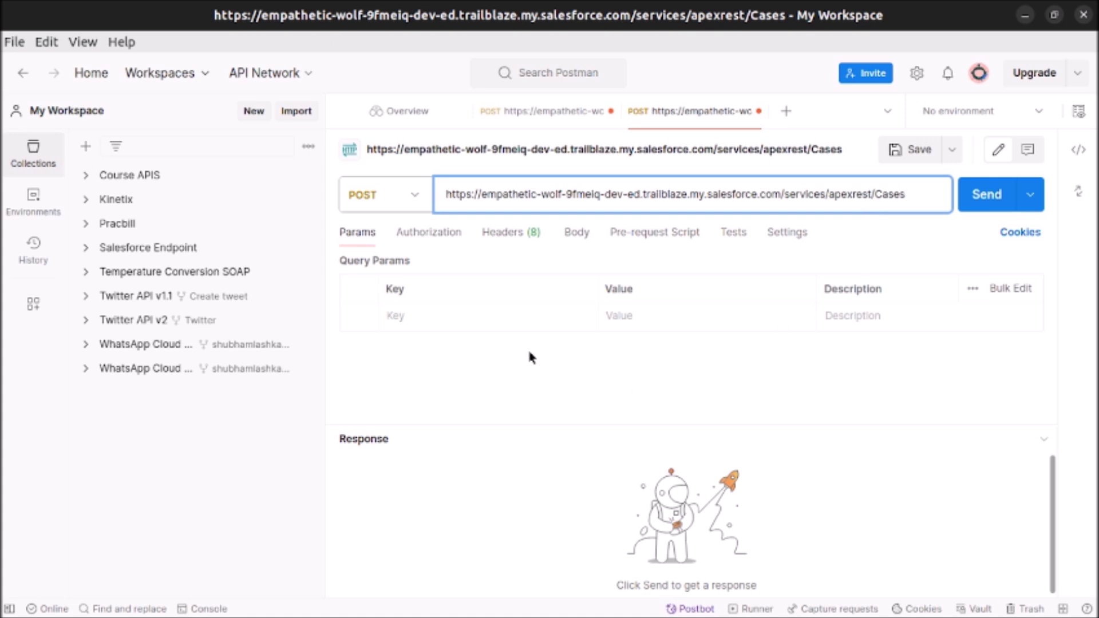
left_click(440, 232)
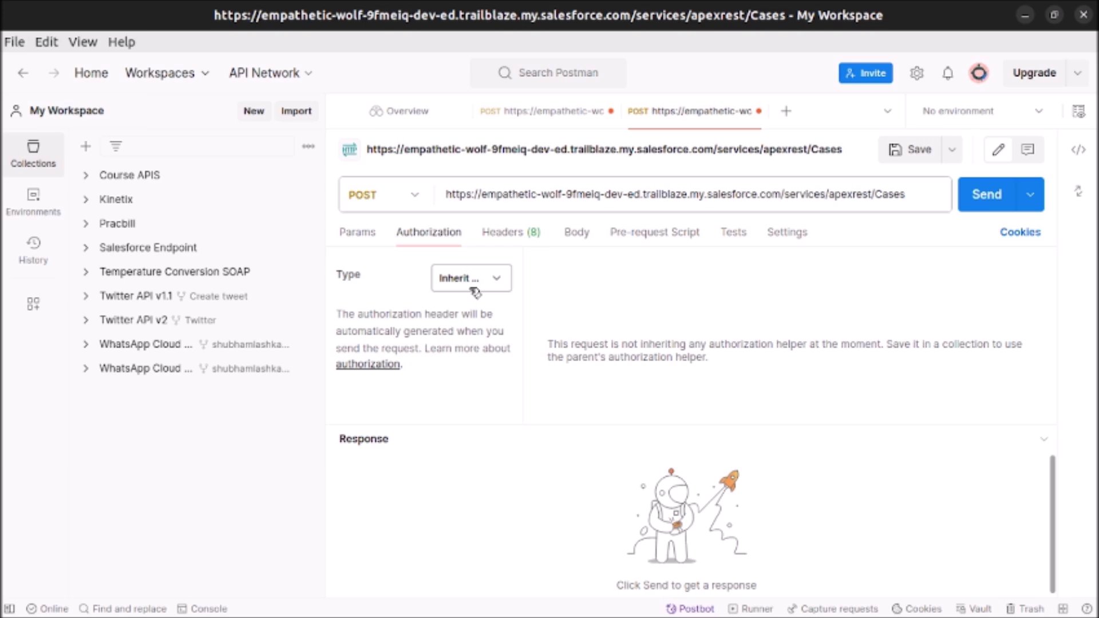
left_click(473, 286)
left_click(480, 401)
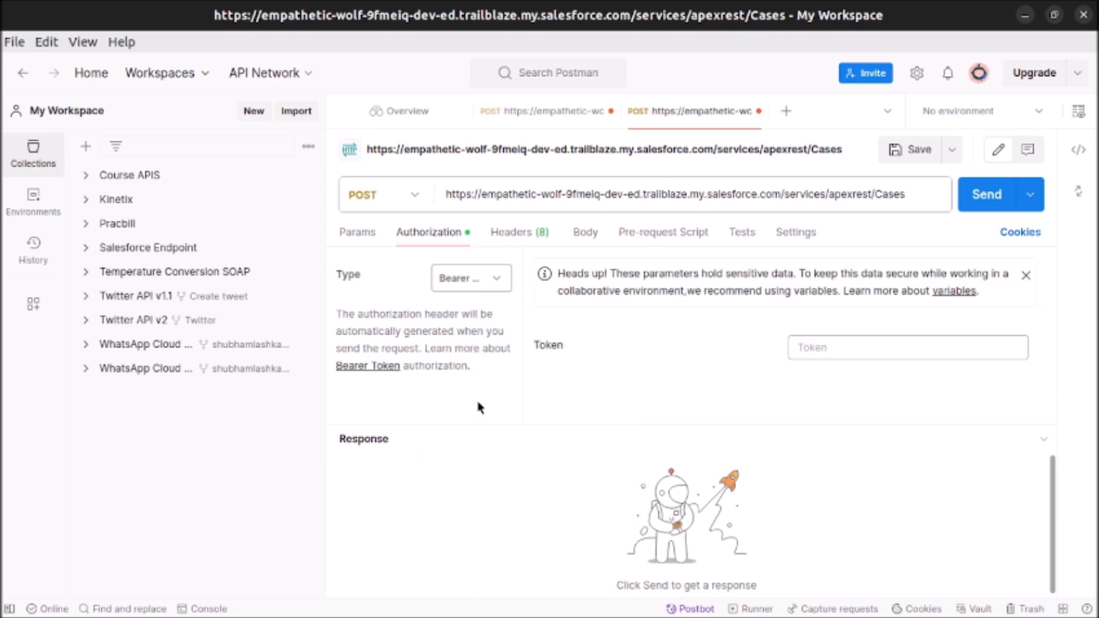
Paste the access_token from the token response into the Bearer Token field
left_click(824, 345)
left_click(550, 111)
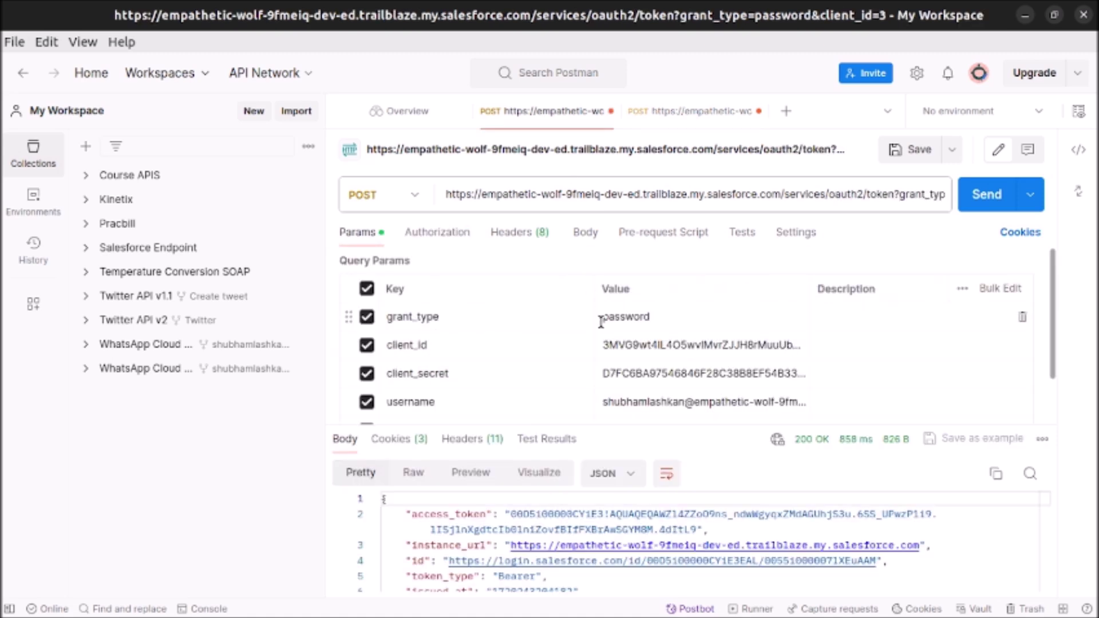
left_click(511, 513)
left_click_drag(510, 513, 696, 530)
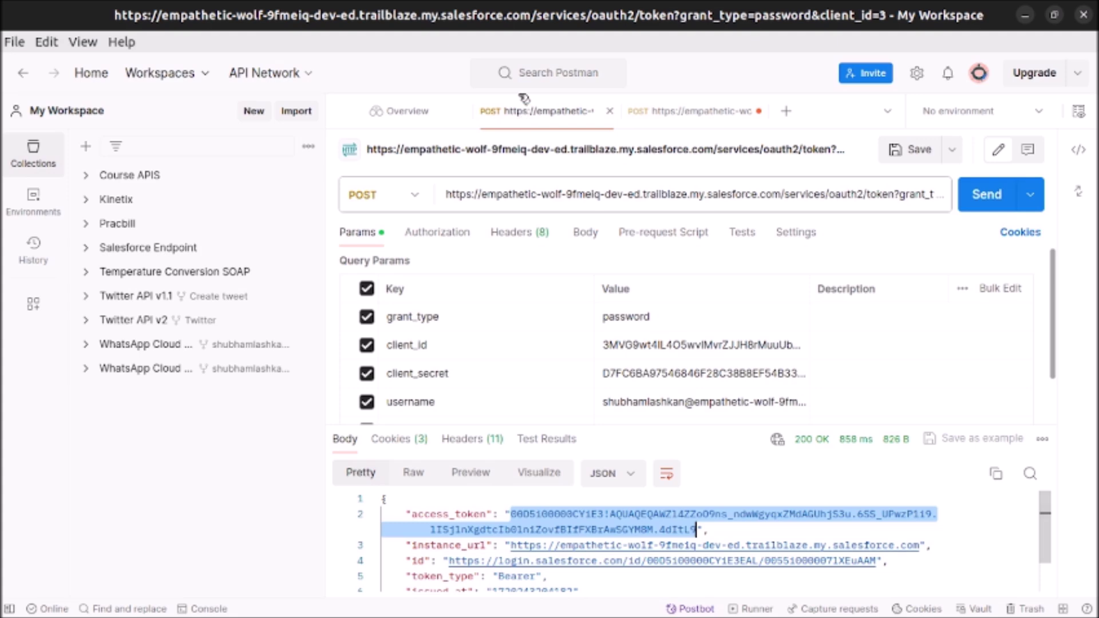
left_click(678, 112)
left_click(825, 346)
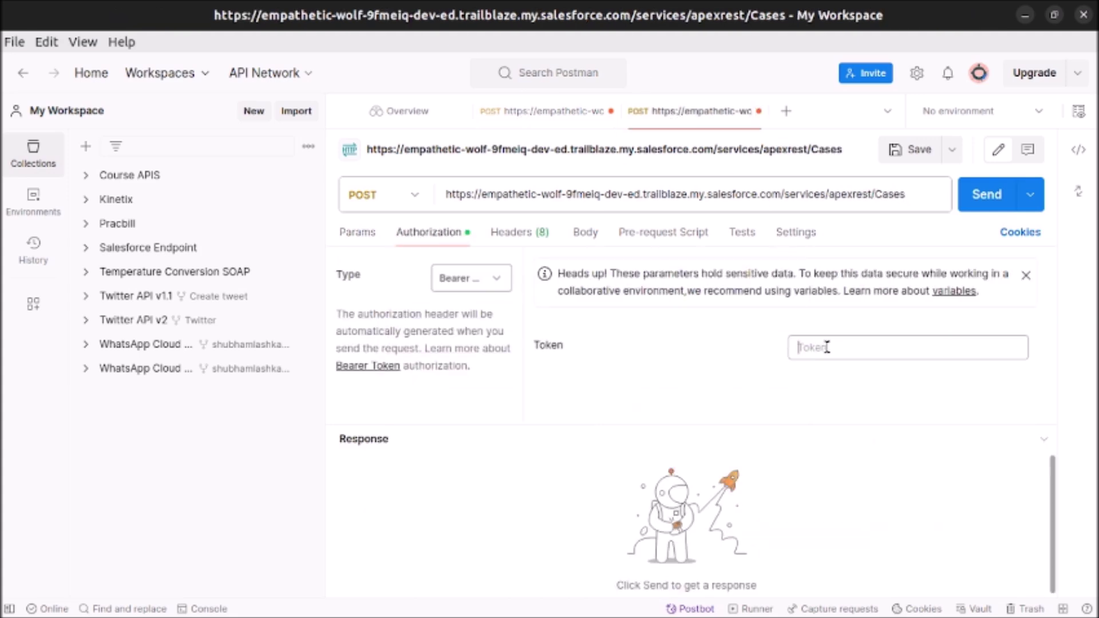
key("ctrl+v")
left_click(727, 381)
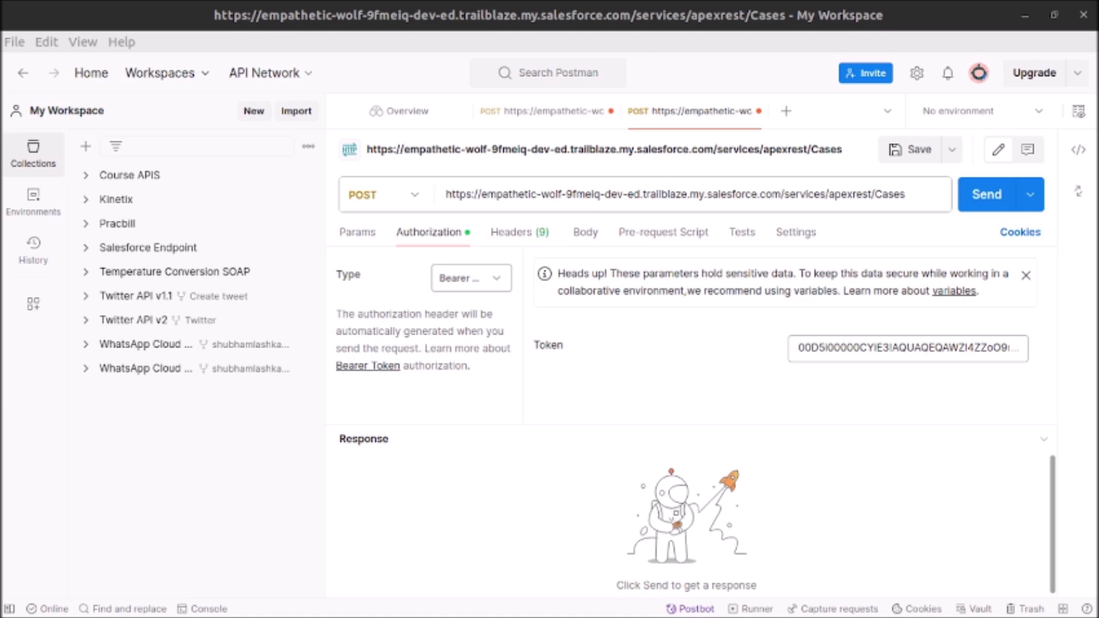
left_click(495, 286)
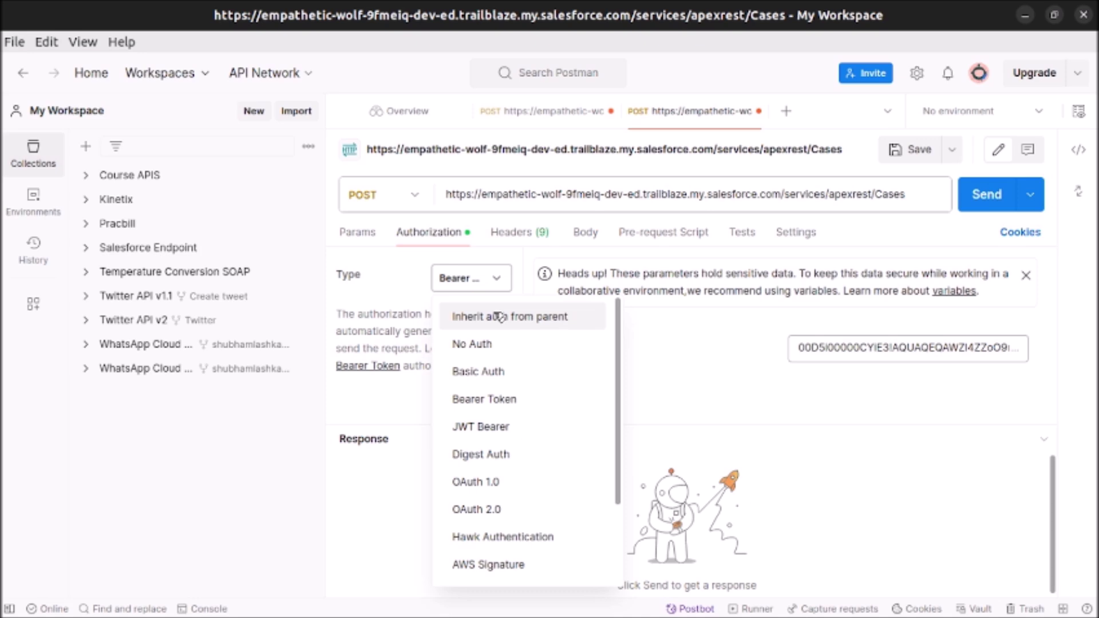
Set authorization to inherit from parent and add a Content-Type: application/json header
left_click(498, 316)
left_click(531, 233)
left_click(435, 316)
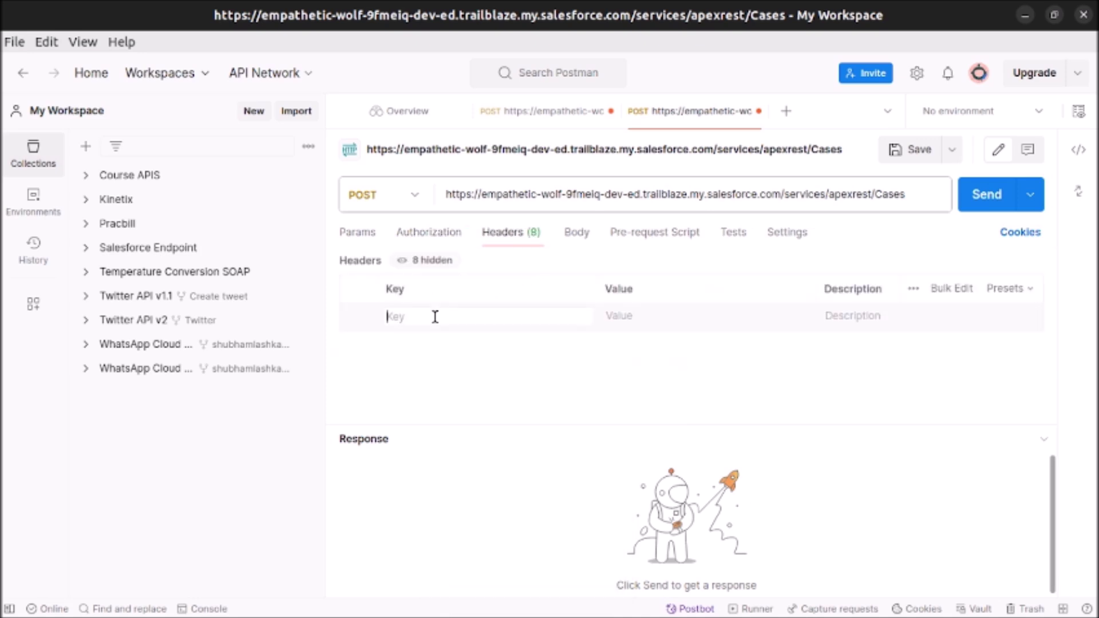
type("Content")
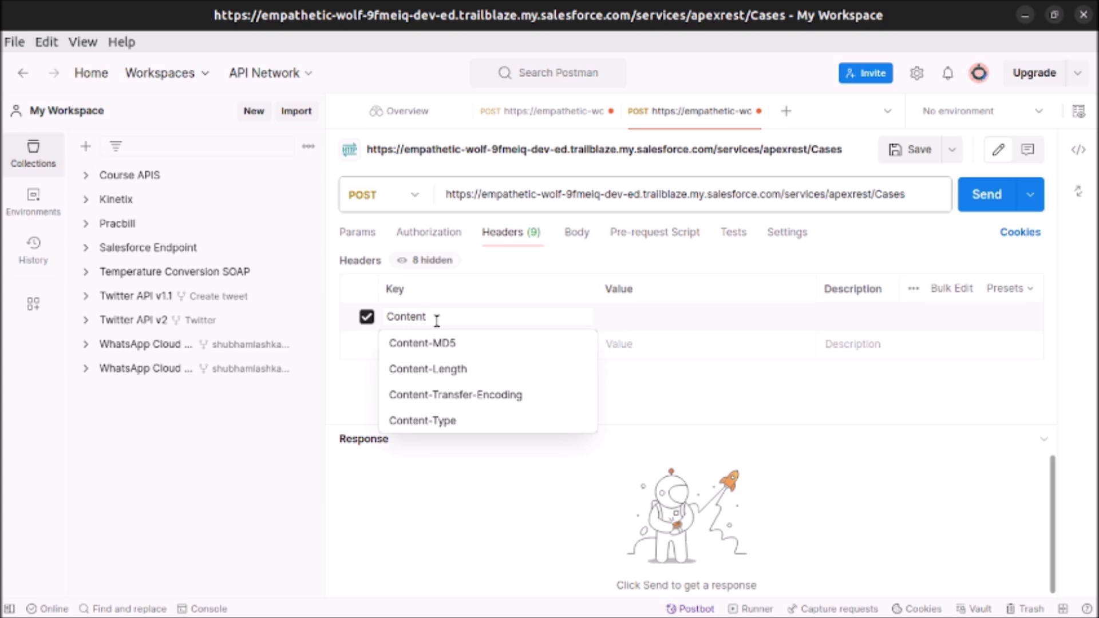
left_click(485, 422)
left_click(645, 315)
type("application")
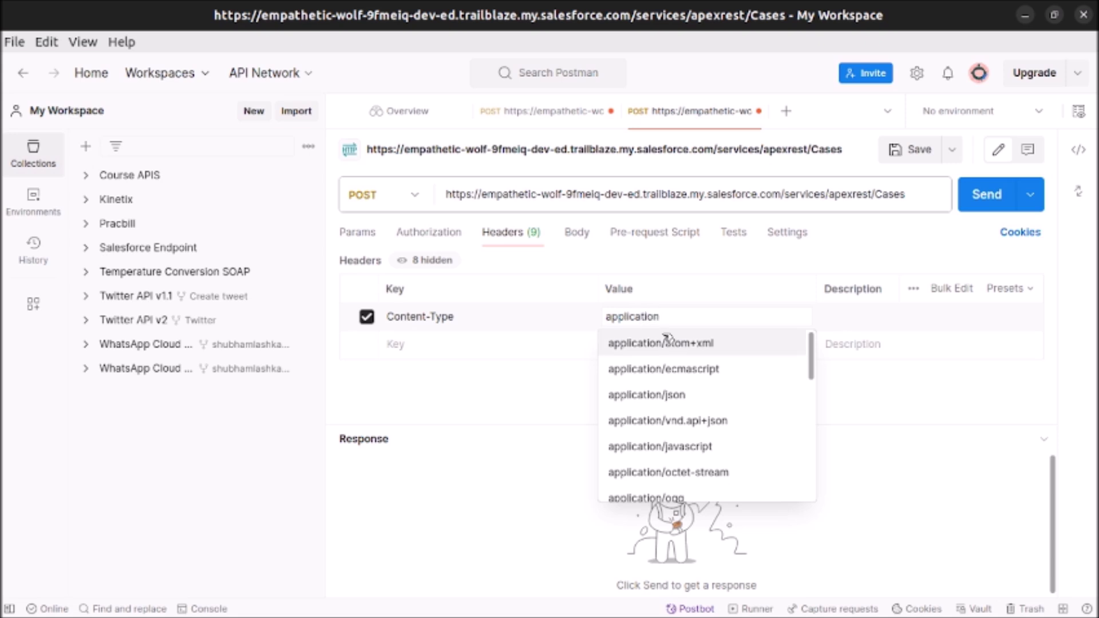
left_click(646, 394)
Add an Authorization header valued 'Authorization: Bearer' plus the pasted access token
left_click(425, 347)
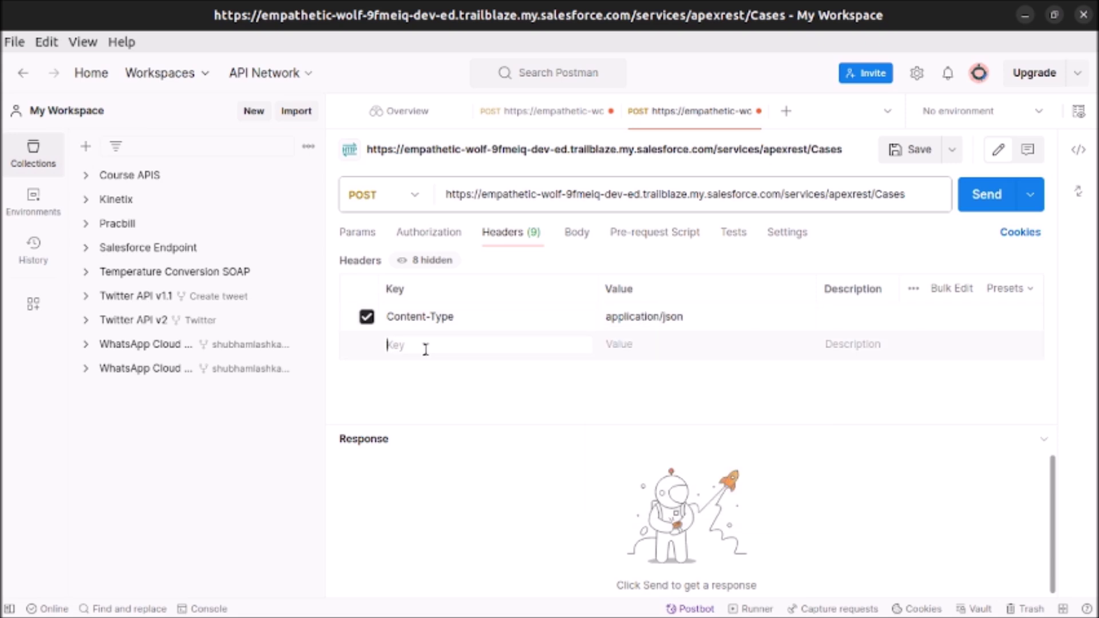
type("Auth")
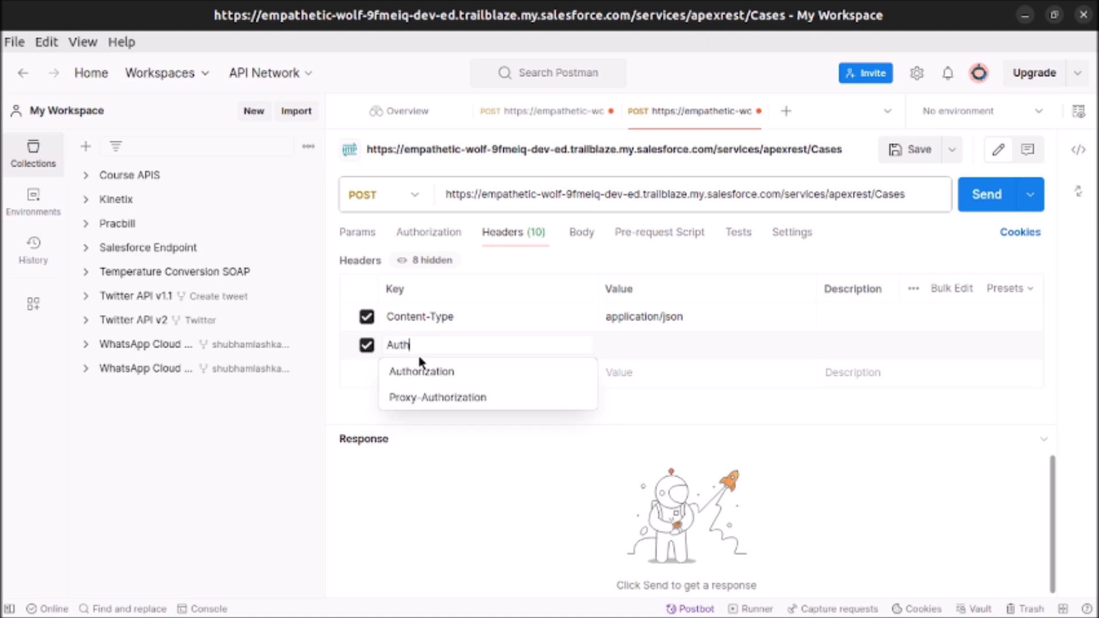
left_click(421, 369)
left_click(623, 355)
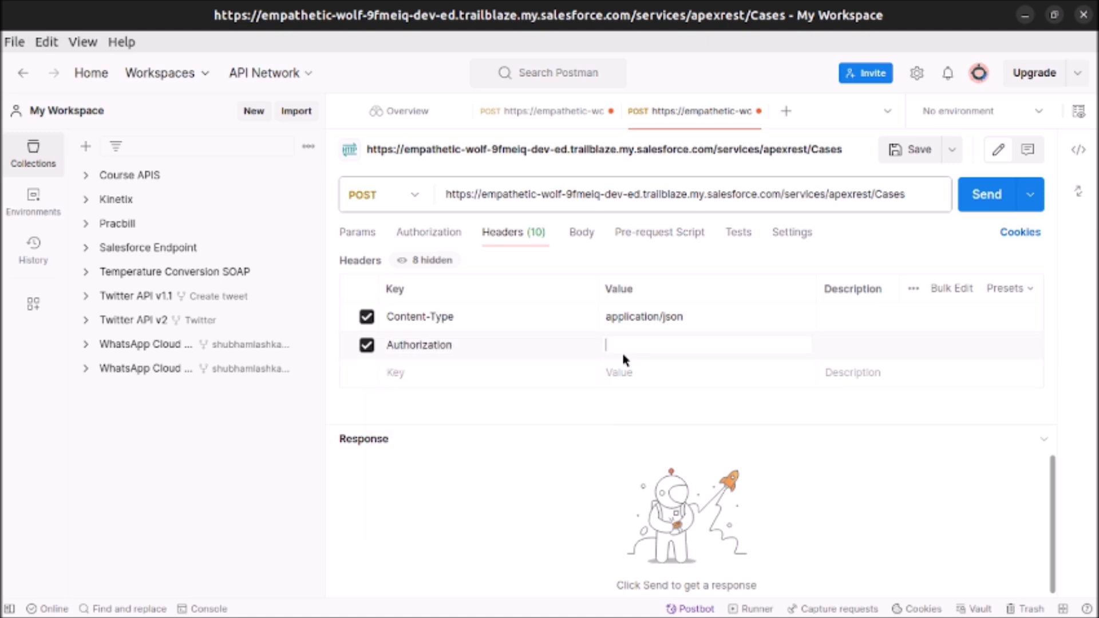
type("Bearer")
key("BackSpace")
key("BackSpace")
key("BackSpace")
key("BackSpace")
key("BackSpace")
key("BackSpace")
key("BackSpace")
type("A")
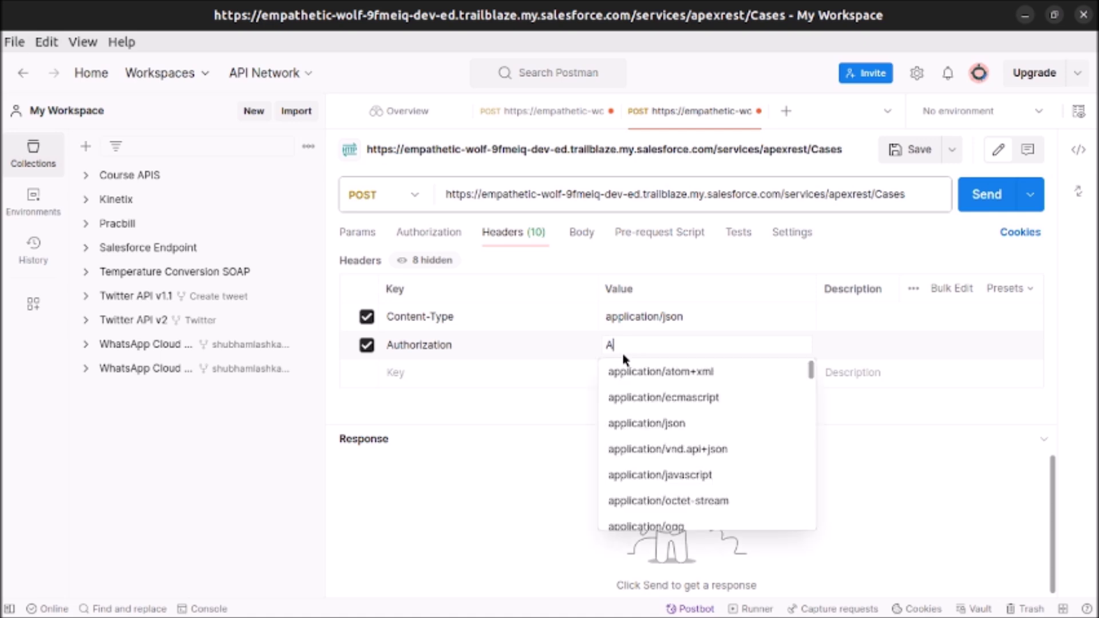
type("uthoriz")
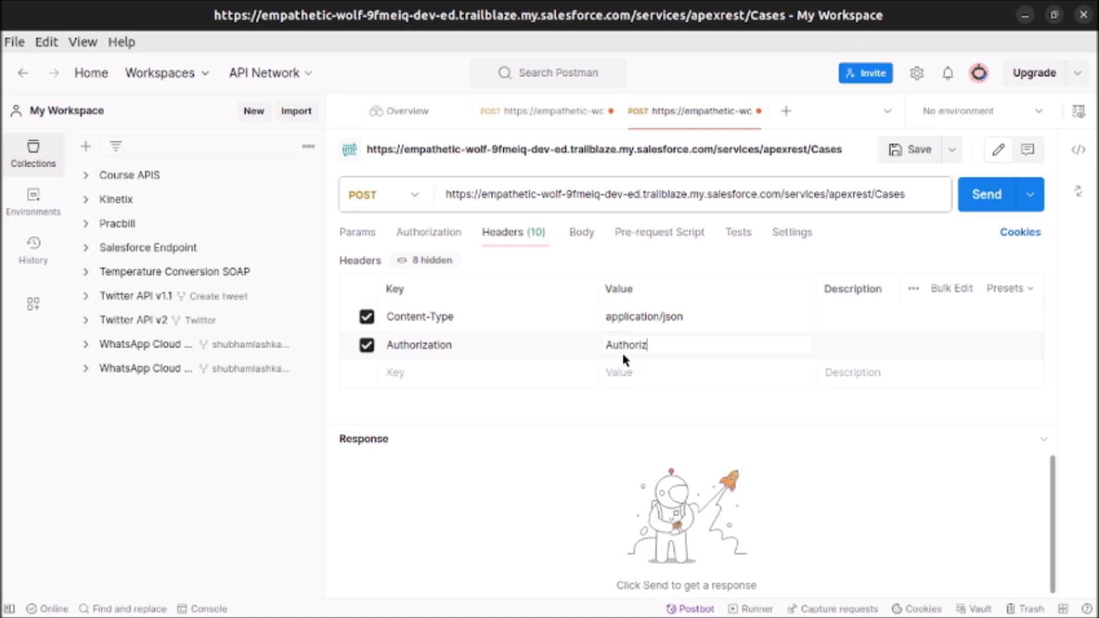
type("ation: Bearer")
key("ctrl+v")
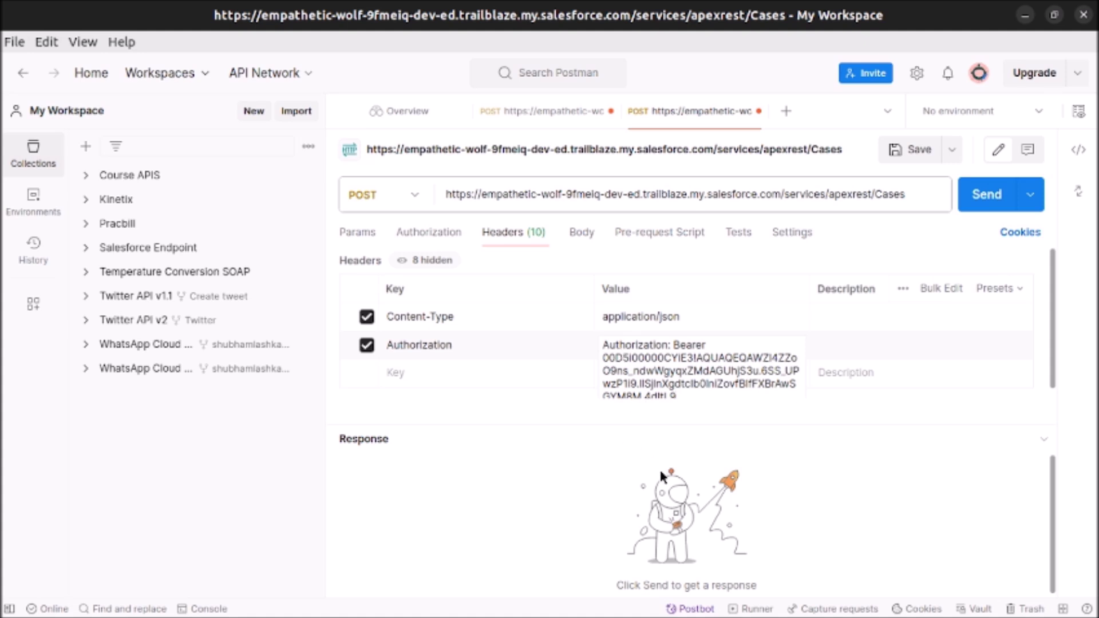
left_click(639, 447)
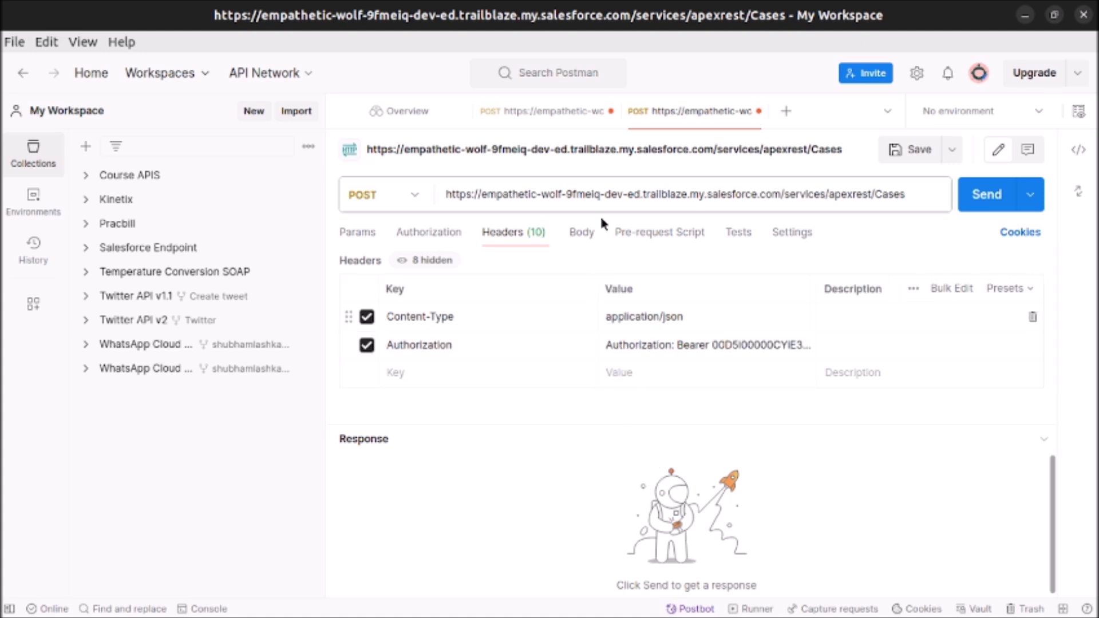
left_click(583, 232)
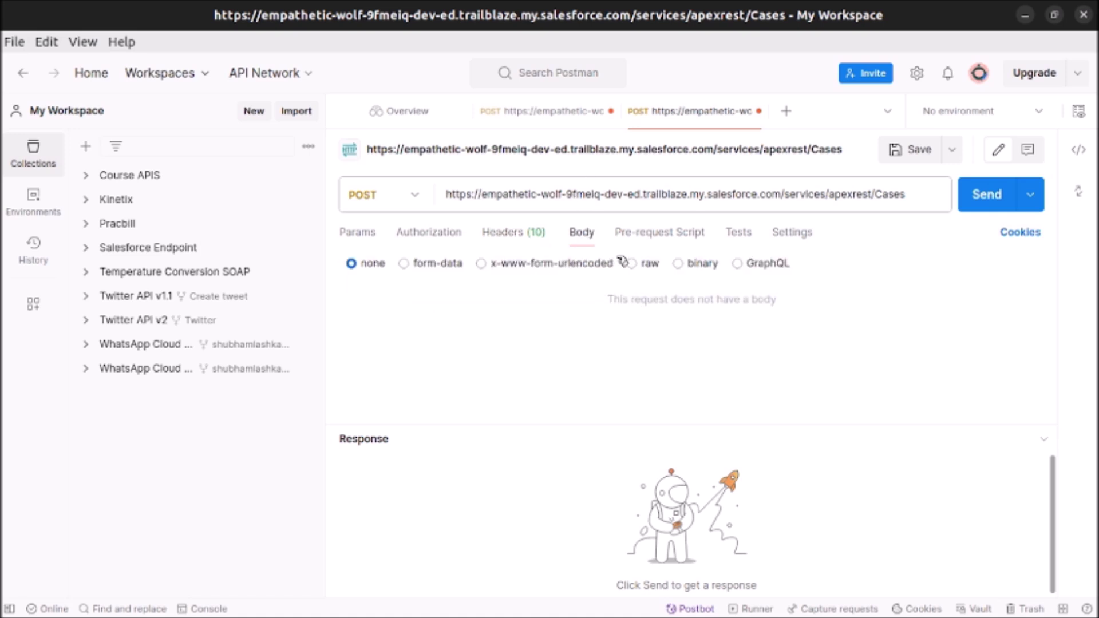
Paste the JSON case as a raw body, changing the subject to "Sim not working!"
left_click(638, 262)
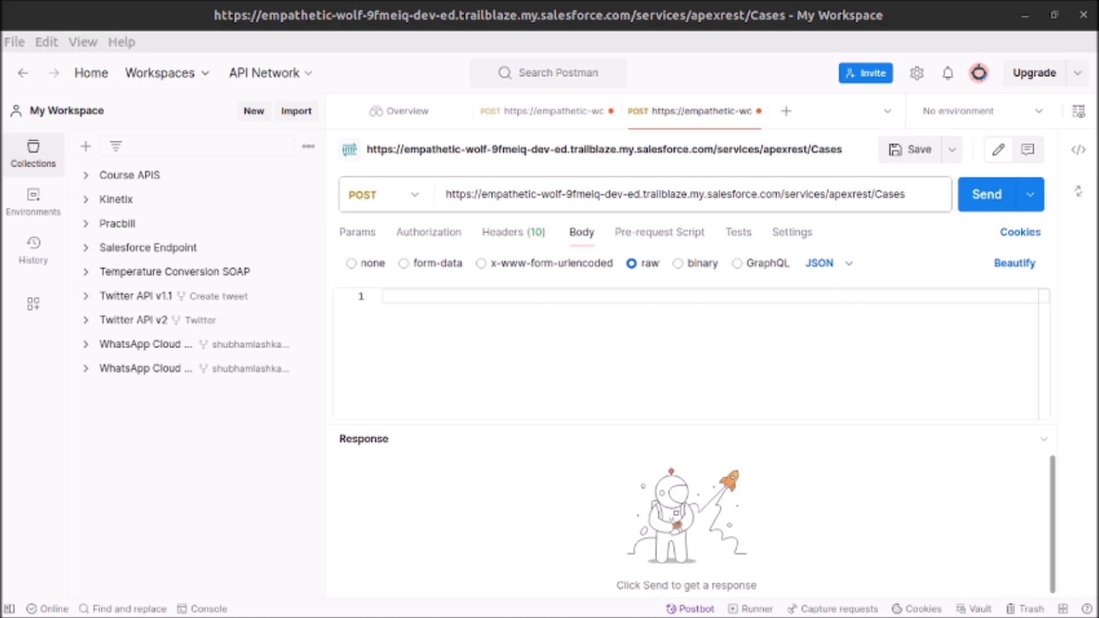
left_click(527, 321)
type("{   \"subject\" : \"Bigfoot Sighting!\",   \"status\" : \"New\",   \"origin\" : \"Phone\",   \"priority\" : \"High\" }")
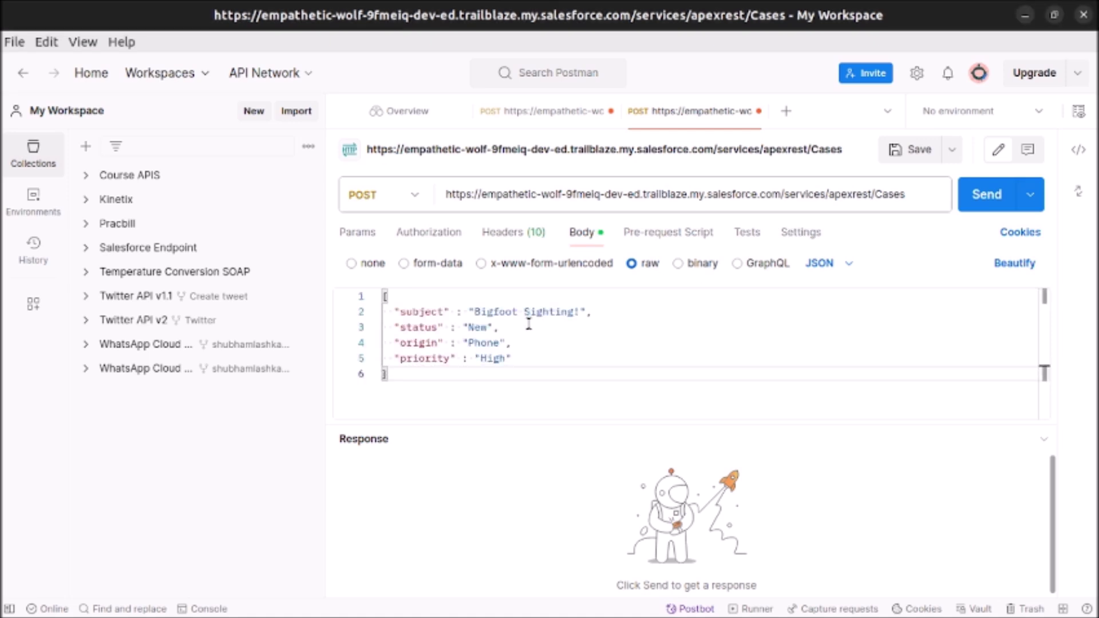
left_click_drag(475, 313, 574, 314)
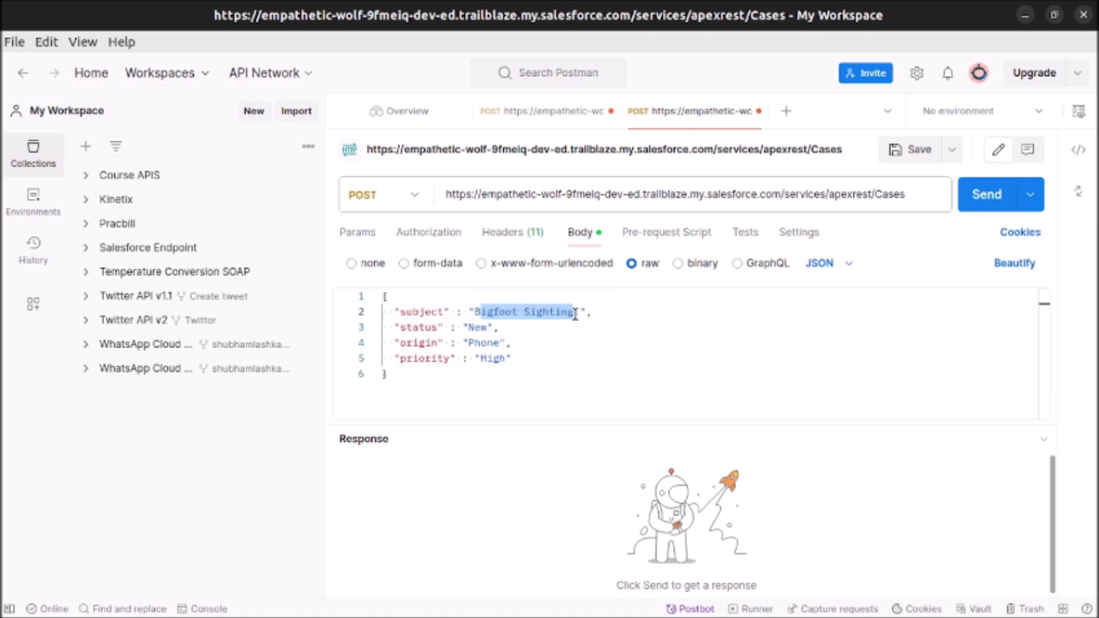
key("BackSpace")
key("BackSpace")
key("BackSpace")
type("\"S")
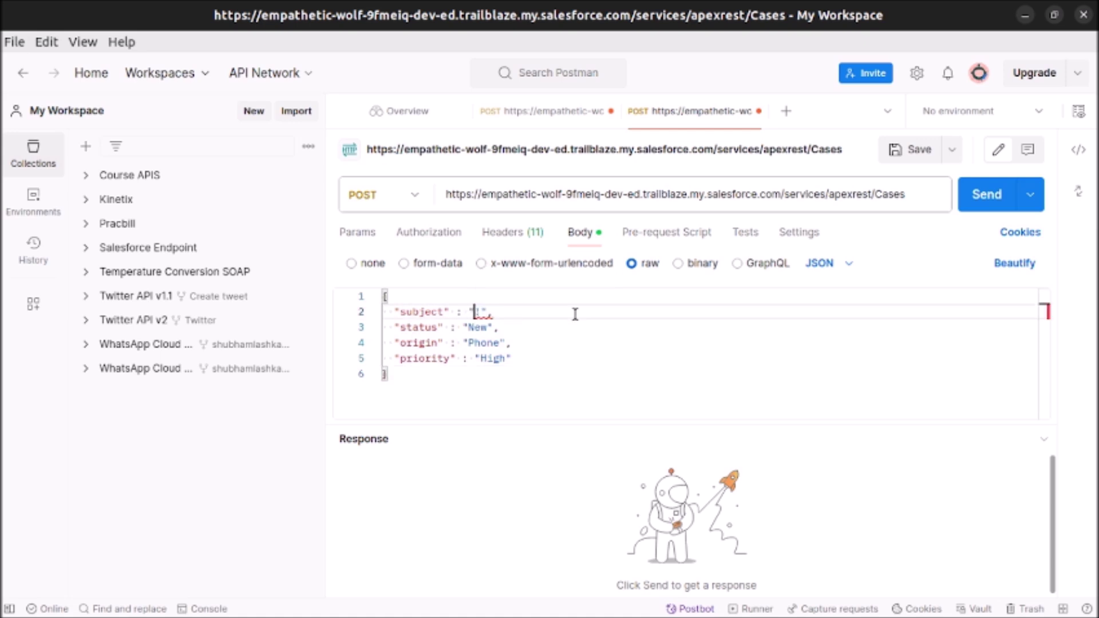
type("im not working!")
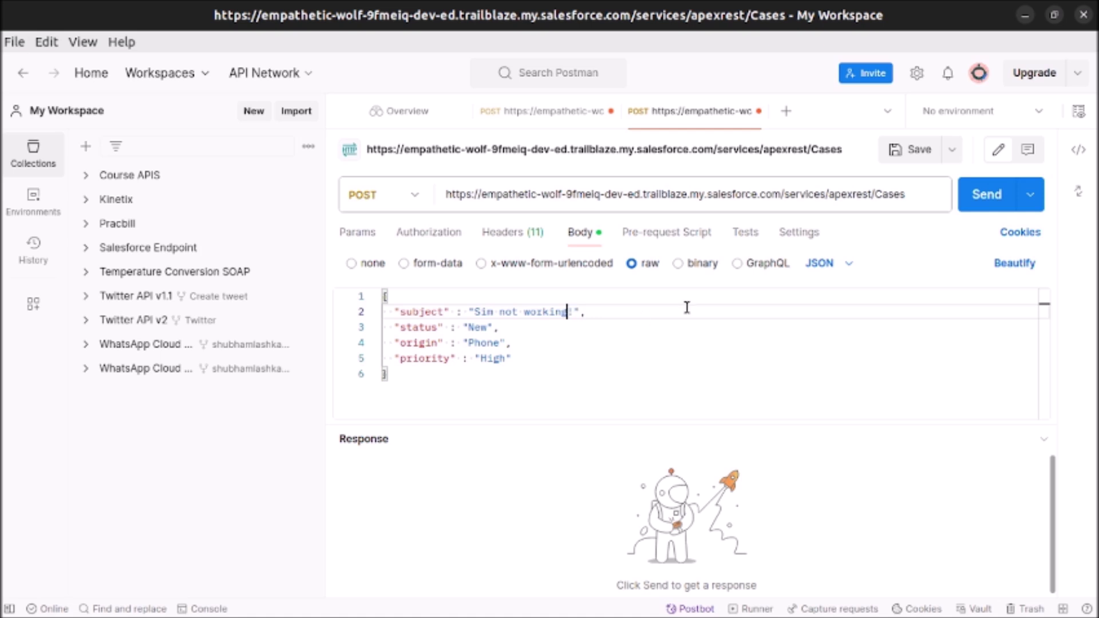
Send the POST, getting 200 OK with a new case ID, then bring up Salesforce Home
left_click(975, 205)
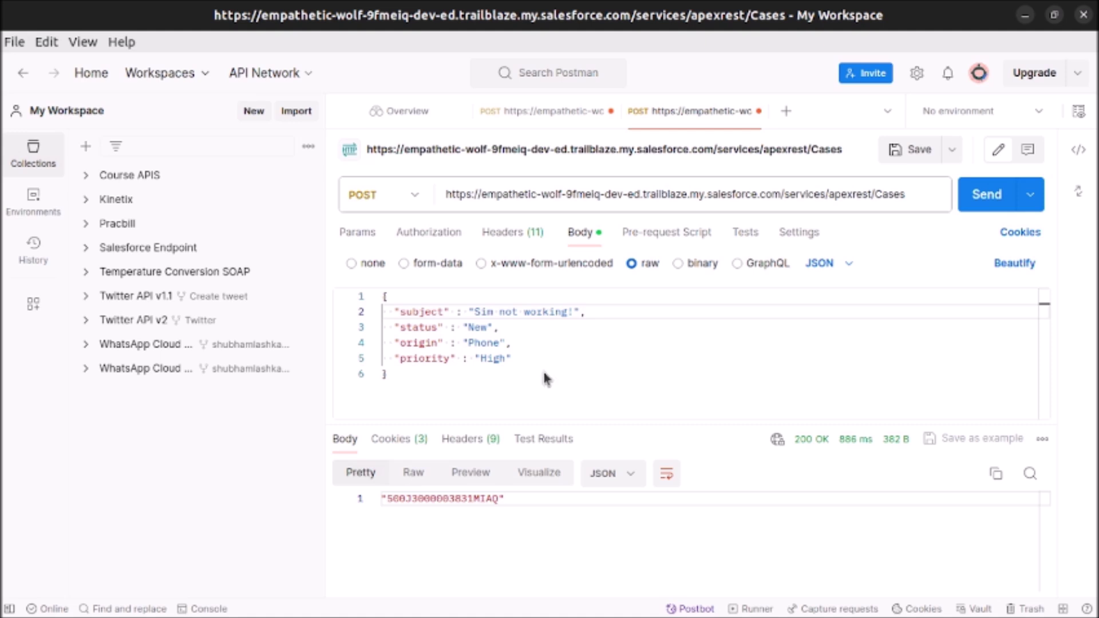
key("alt+Tab")
left_click(341, 20)
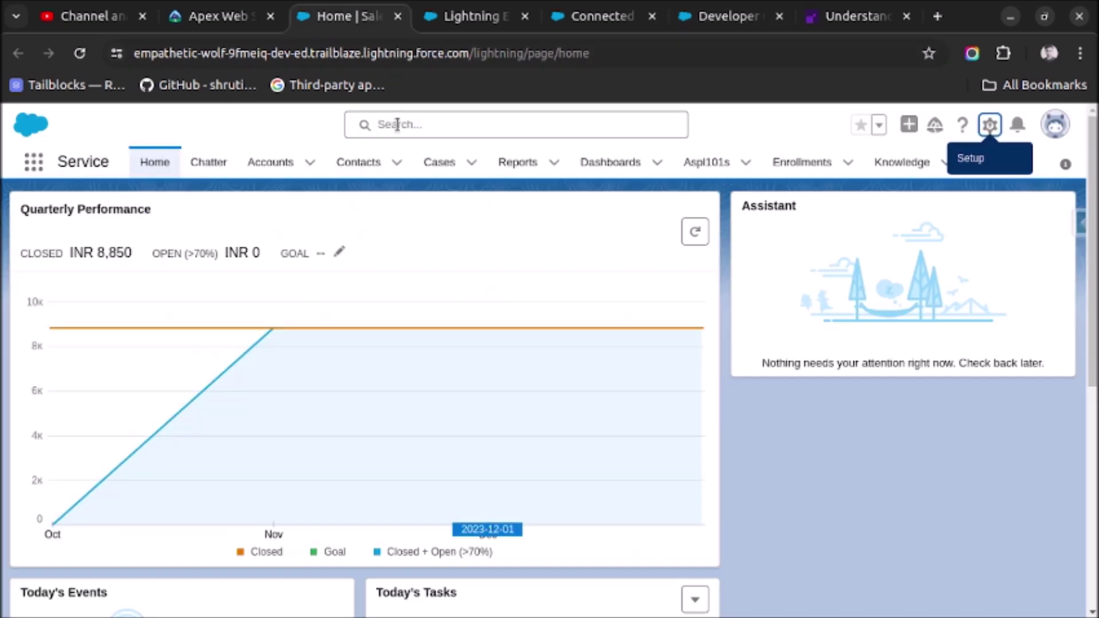
Open the new 'Sim not working!' case by pasting the returned case ID into its page address
left_click(442, 162)
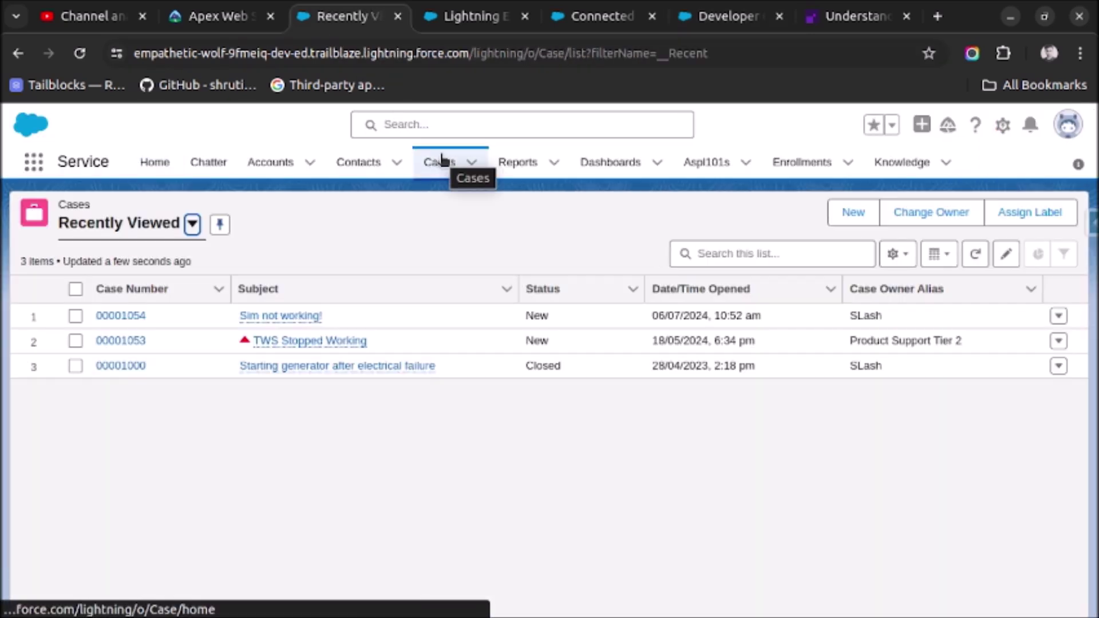
left_click(127, 321)
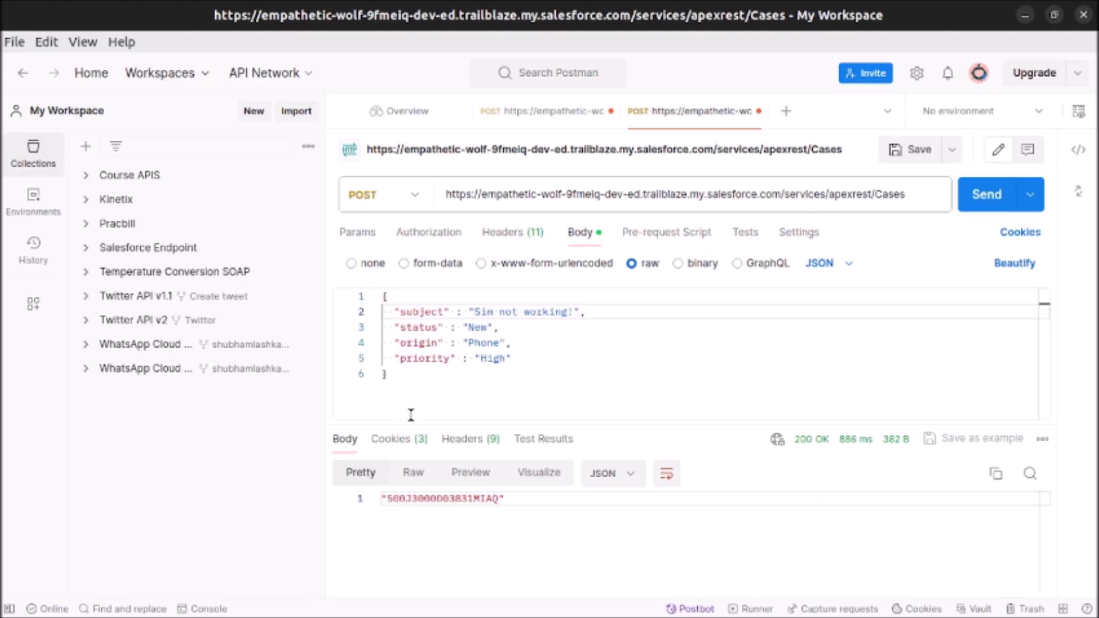
double_click(438, 501)
key("ctrl+c")
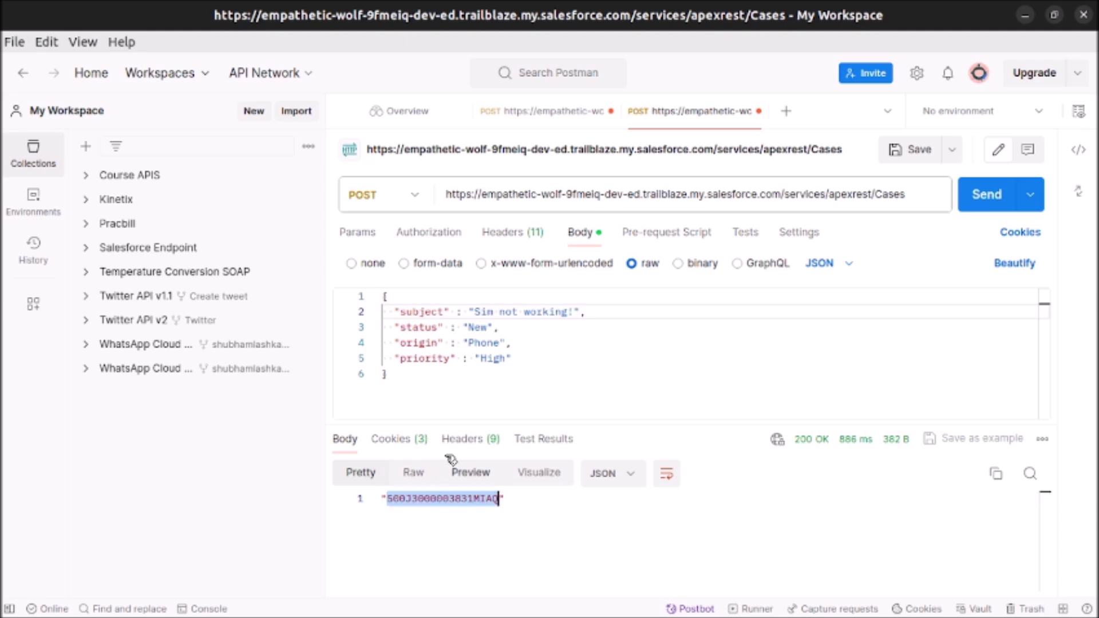
key("alt+Tab")
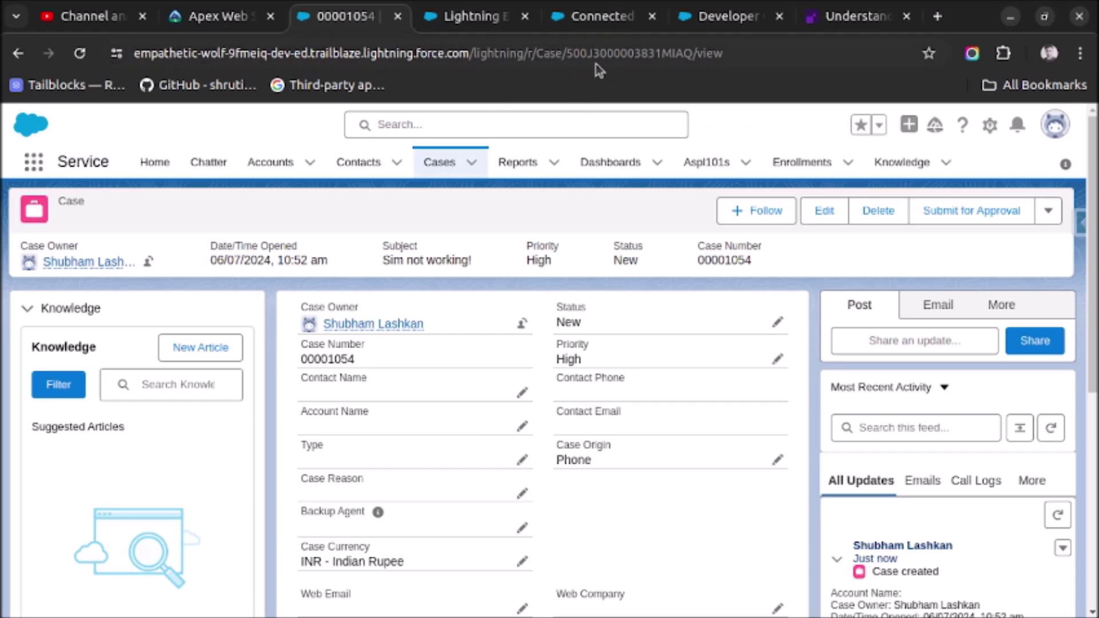
left_click(600, 53)
double_click(667, 53)
key("ctrl+v")
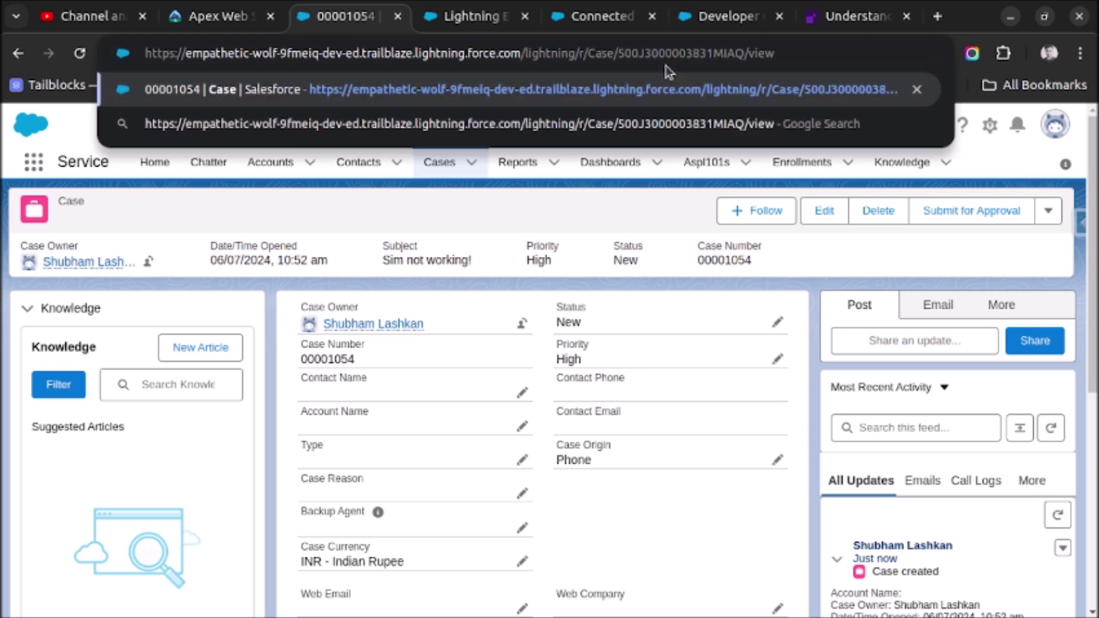
key("Return")
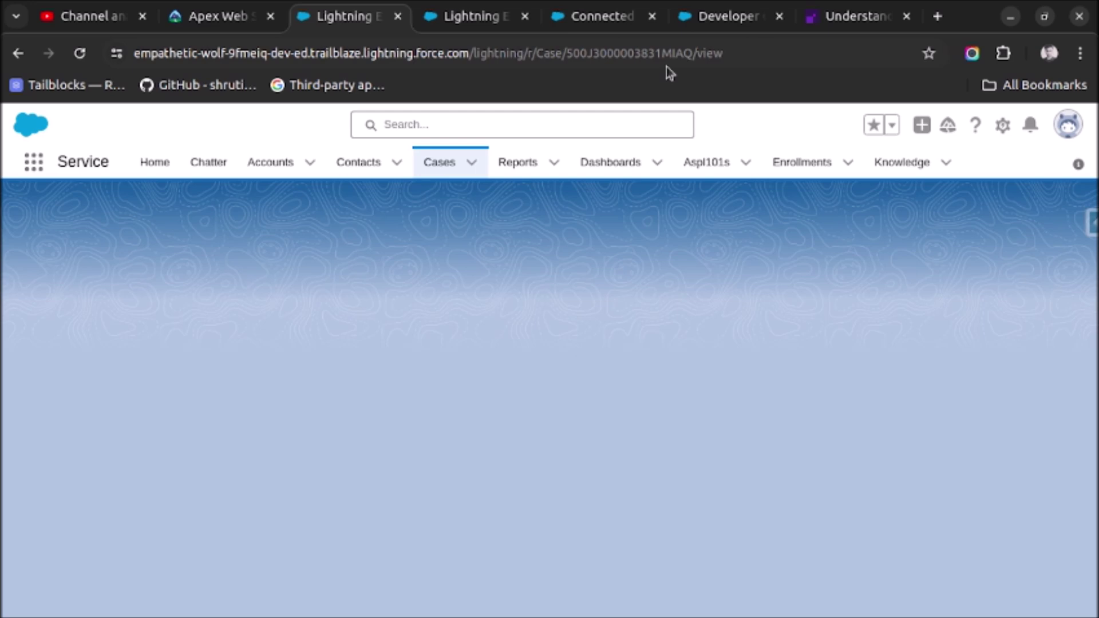
left_click(706, 20)
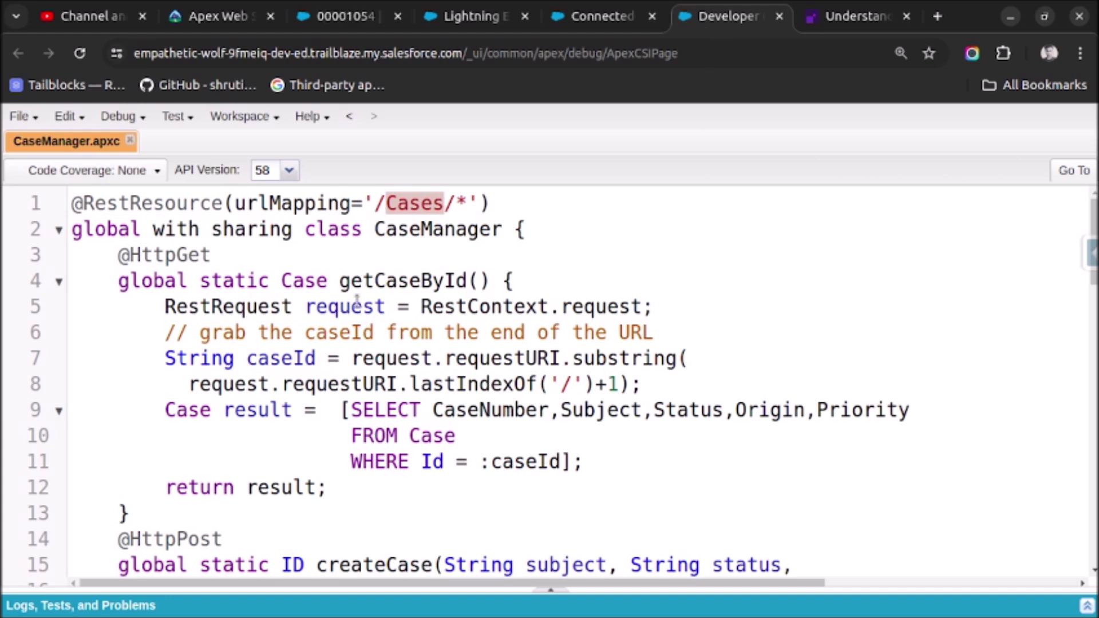
Scroll through CaseManager.apxc, check the connected app and case tabs, then return to Postman
scroll(353, 435, "down", 5)
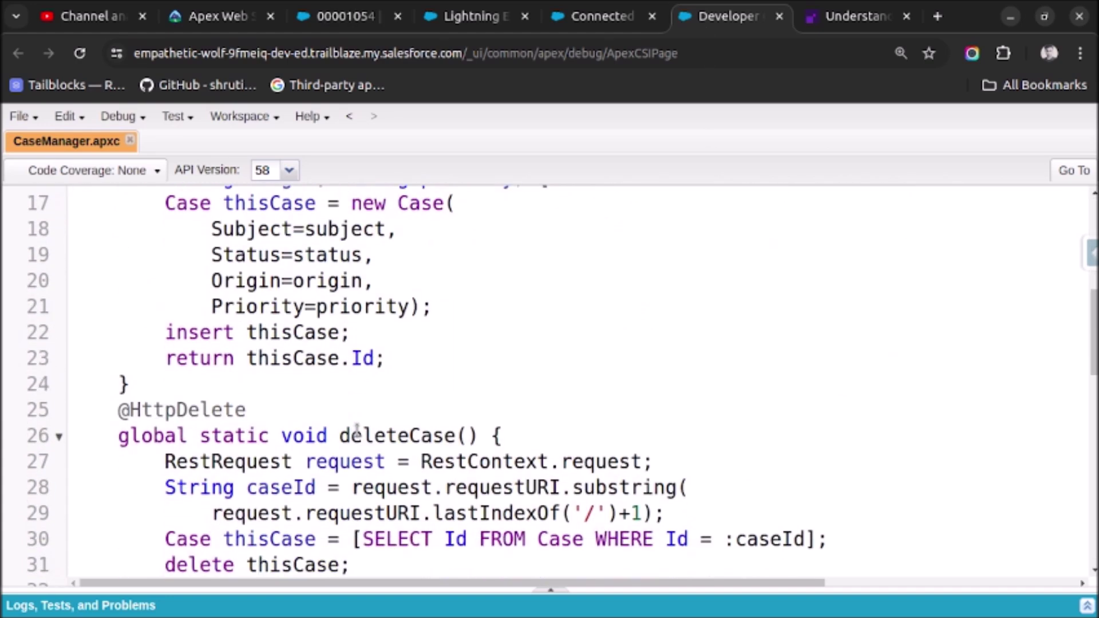
scroll(357, 429, "up", 2)
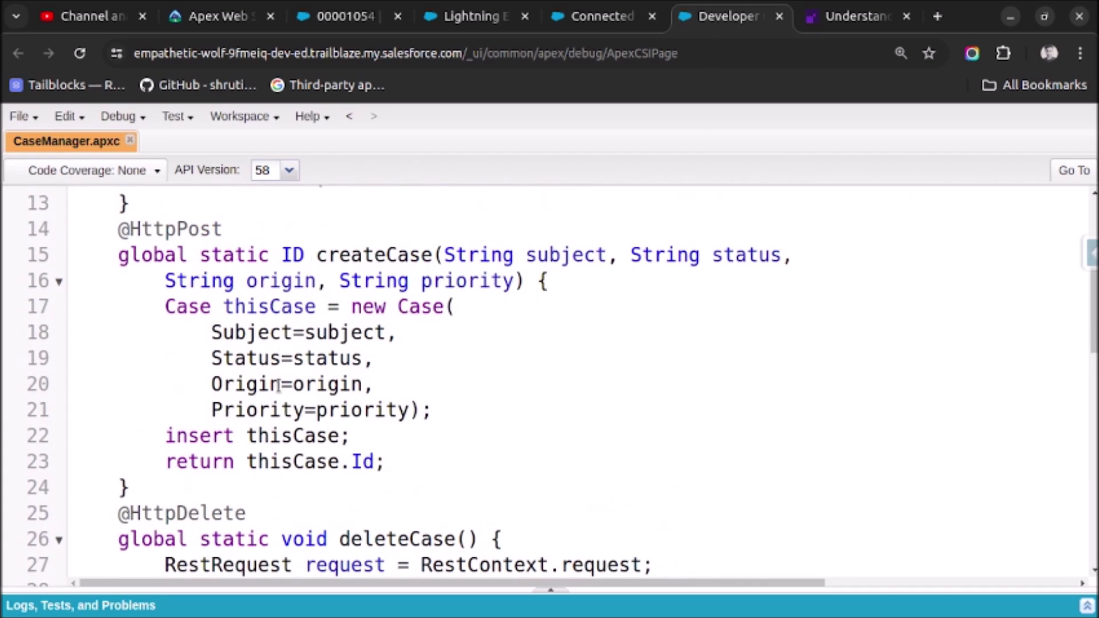
scroll(289, 410, "up", 4)
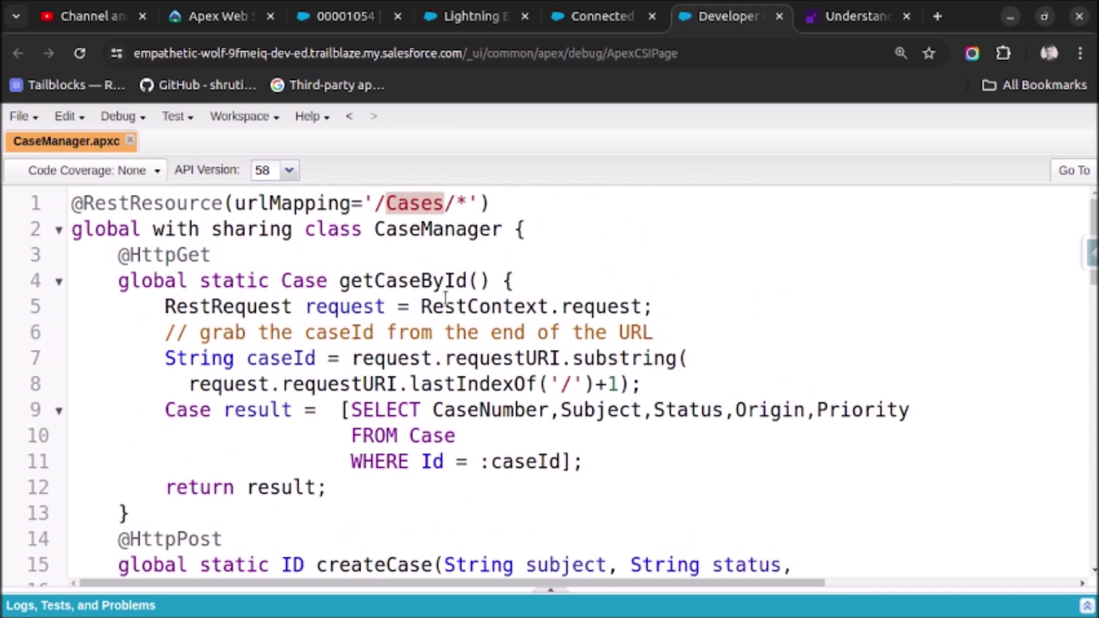
left_click(481, 17)
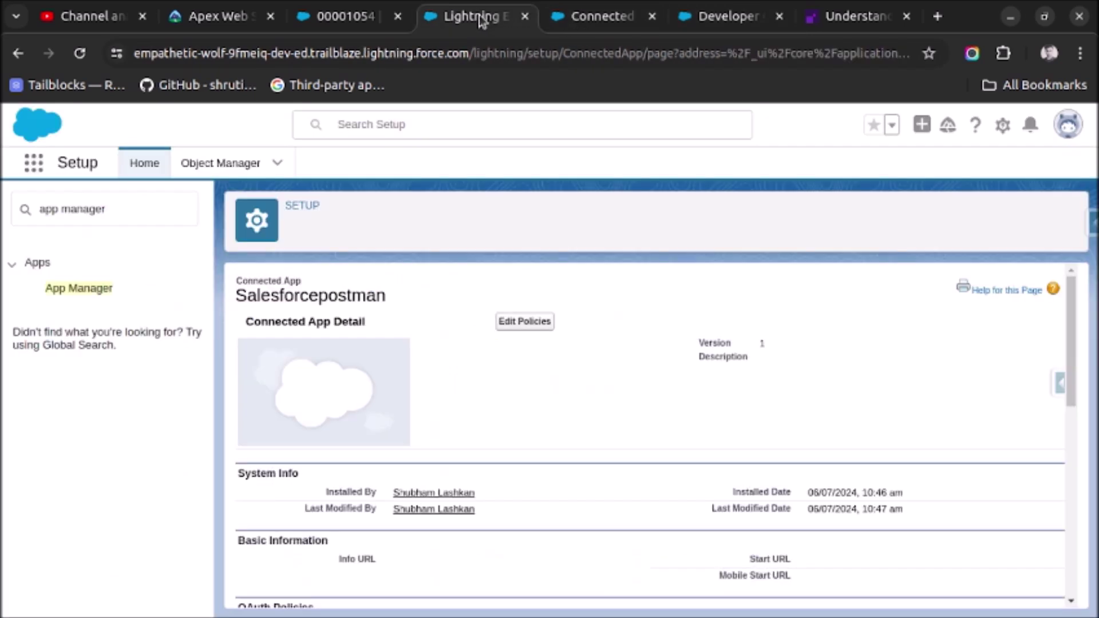
left_click(345, 17)
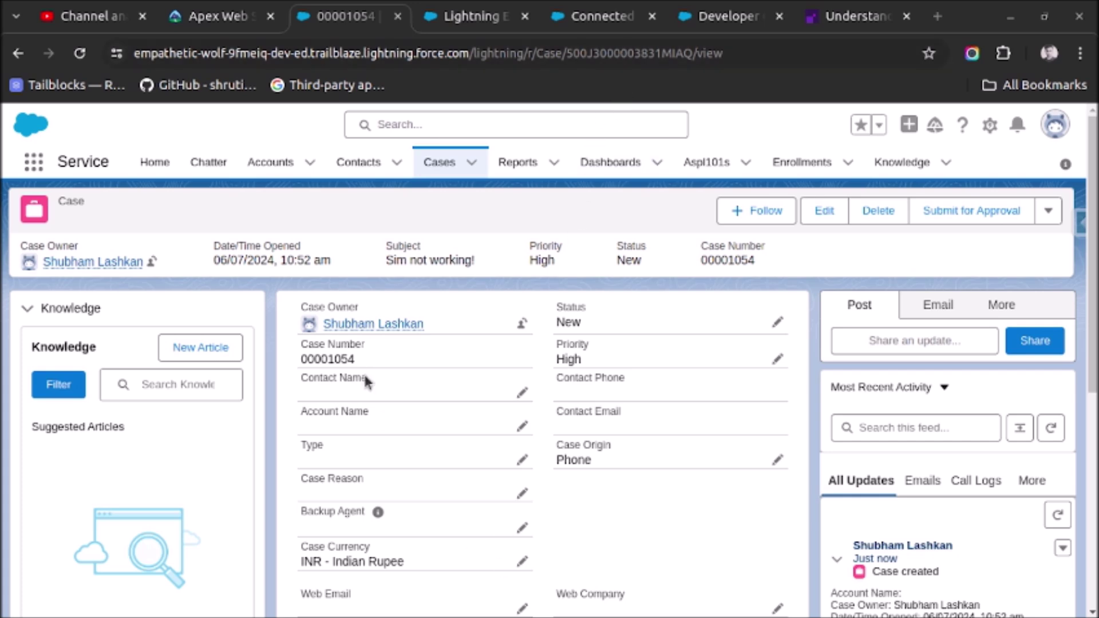
key("alt+Tab")
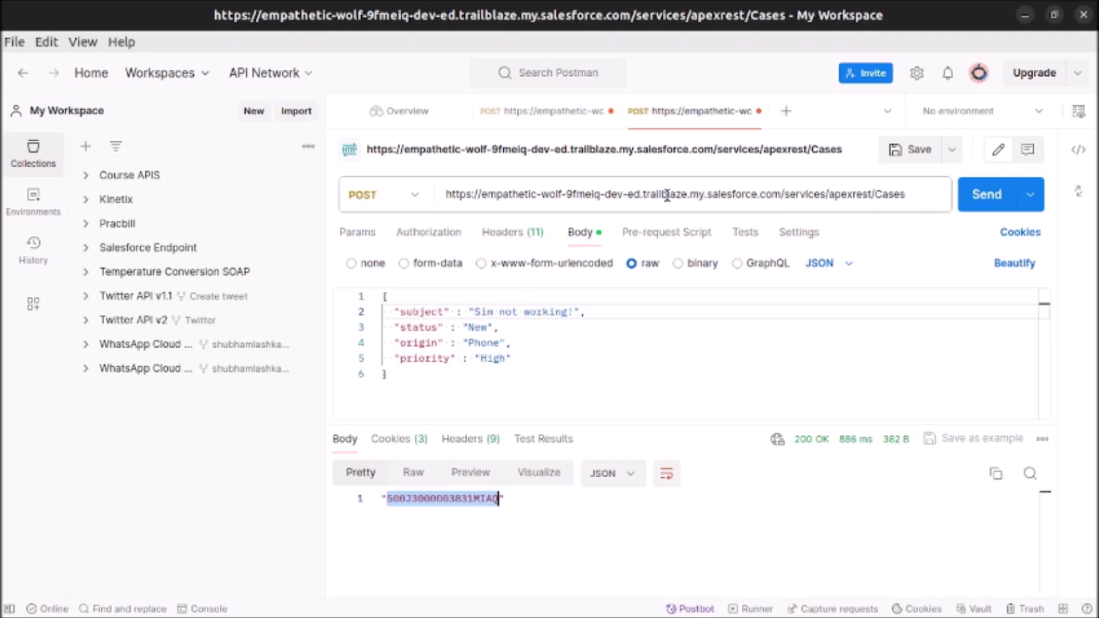
Copy the Cases request URL into a new GET request
left_click(666, 196)
key("ctrl+a")
key("ctrl+c")
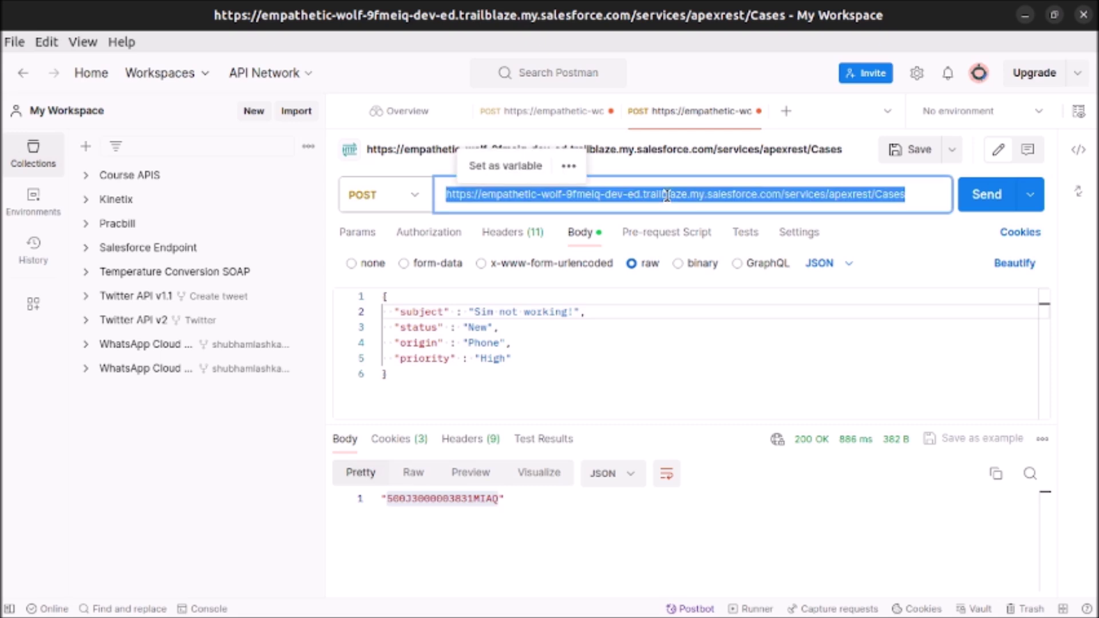
left_click(785, 111)
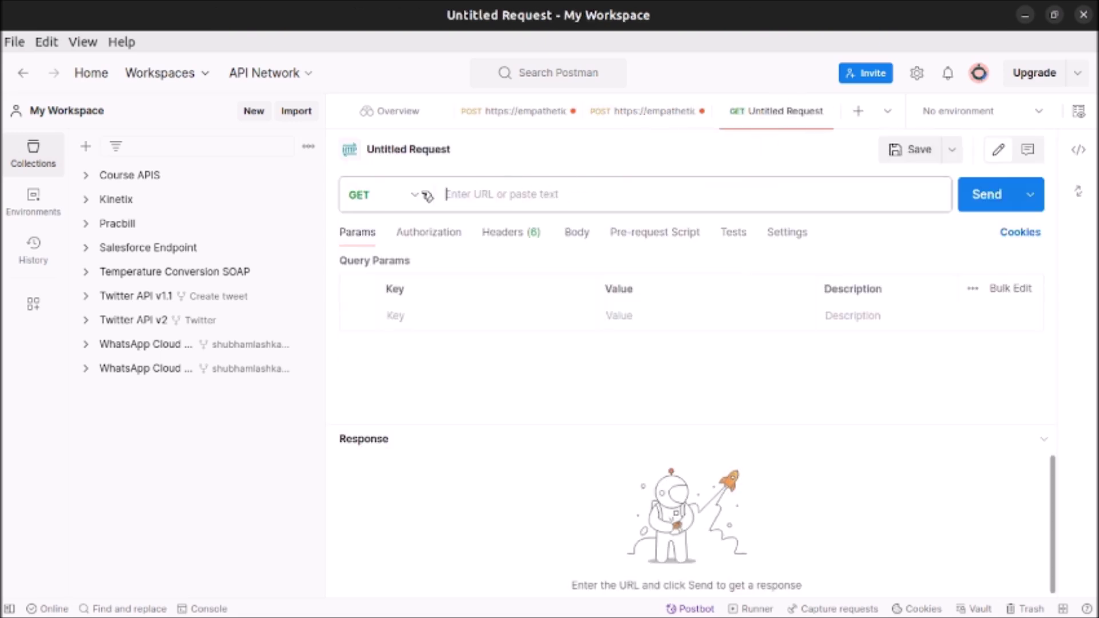
left_click(507, 195)
key("ctrl+v")
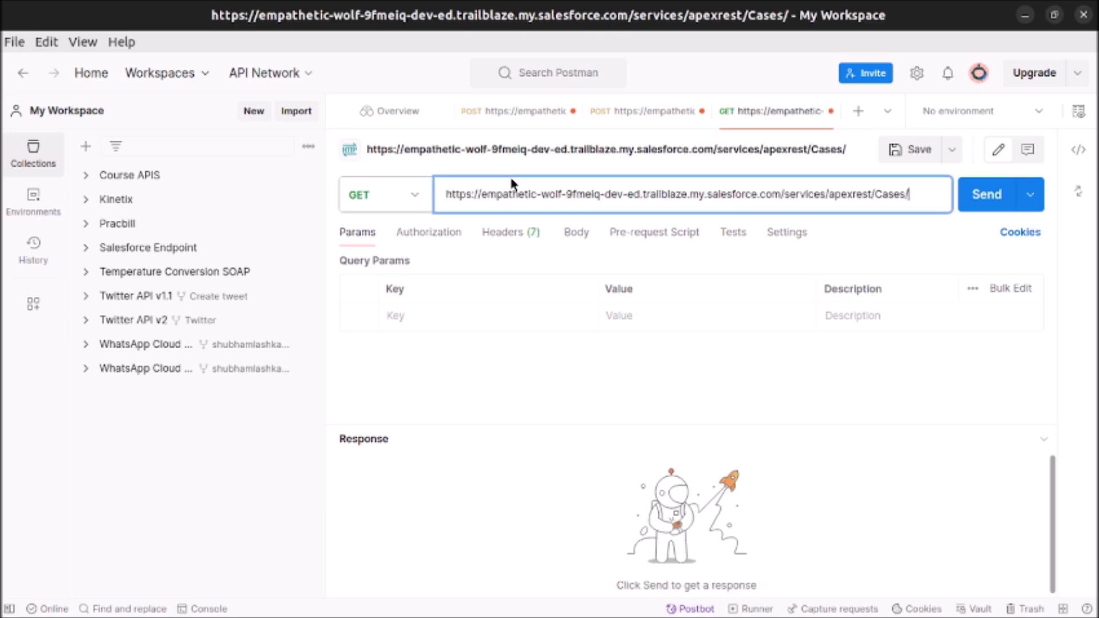
Append the case ID from the Salesforce address and send, getting 401 INVALID_SESSION_ID
key("alt+Tab")
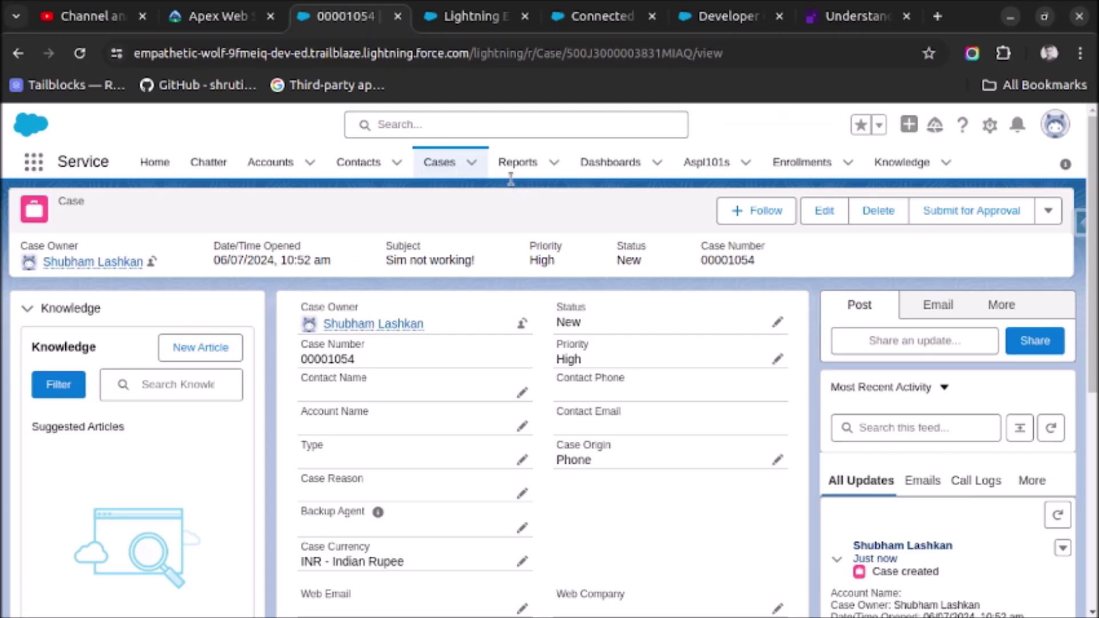
left_click(584, 23)
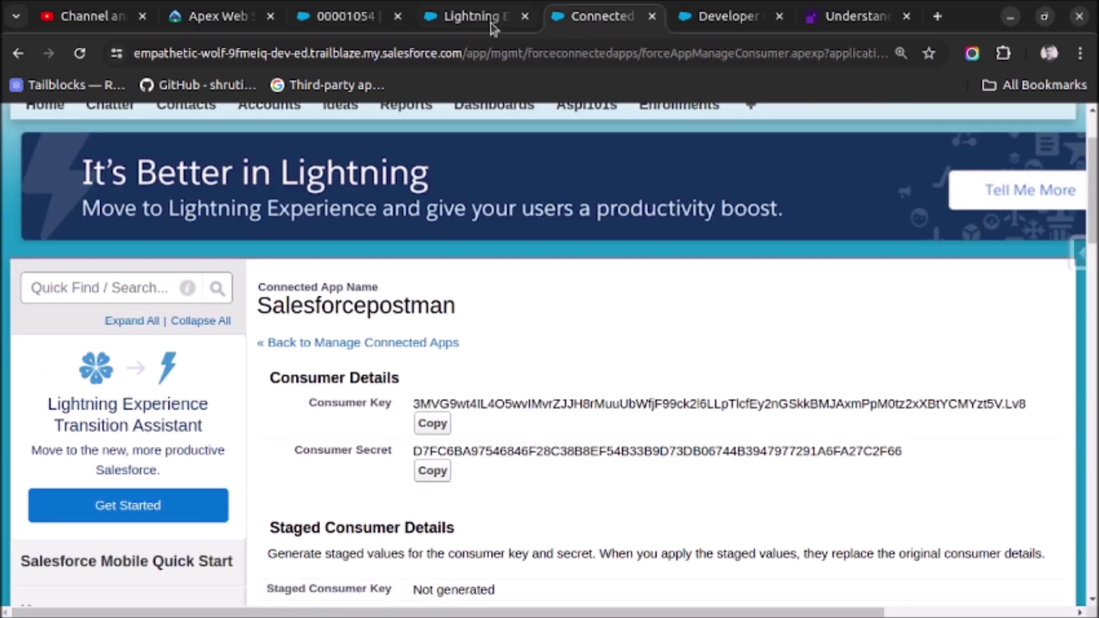
left_click(496, 25)
left_click(327, 29)
double_click(682, 53)
key("ctrl+c")
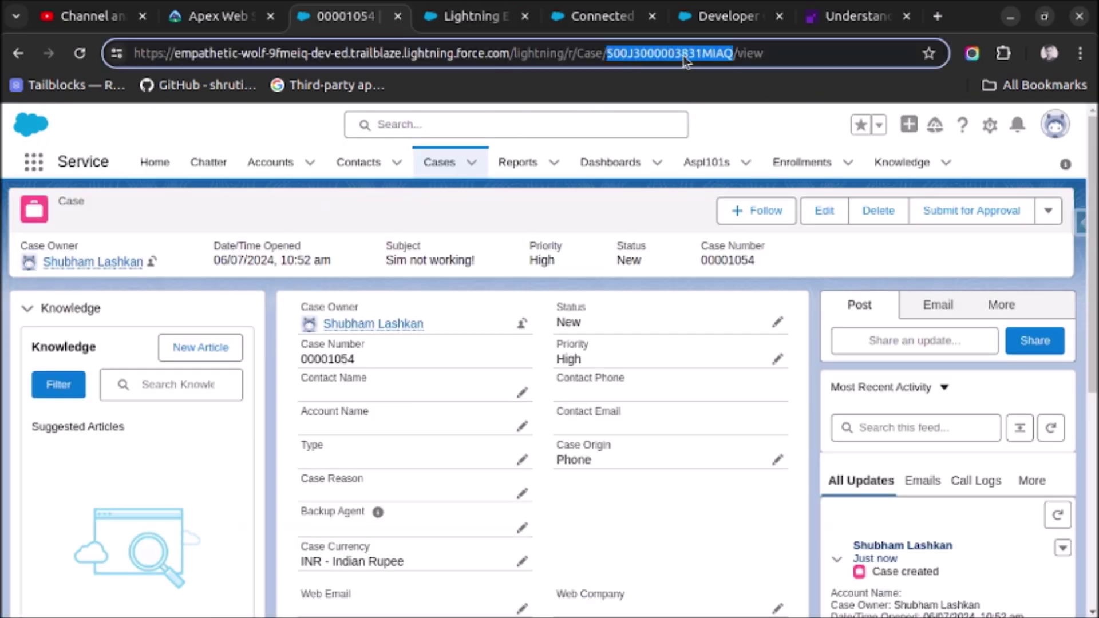
key("alt+Tab")
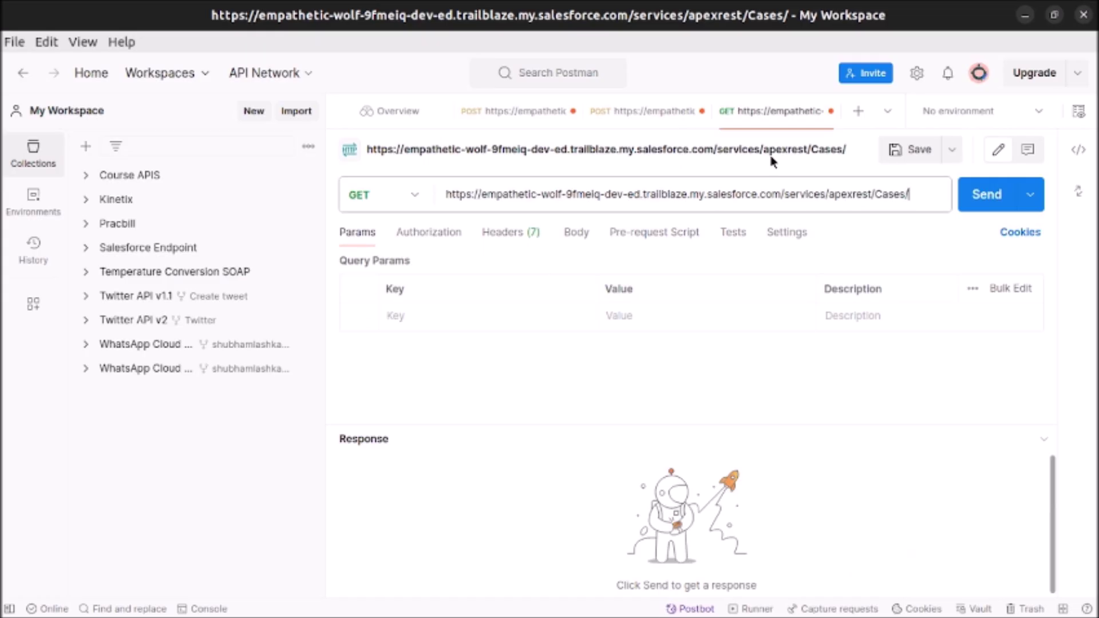
key("ctrl+v")
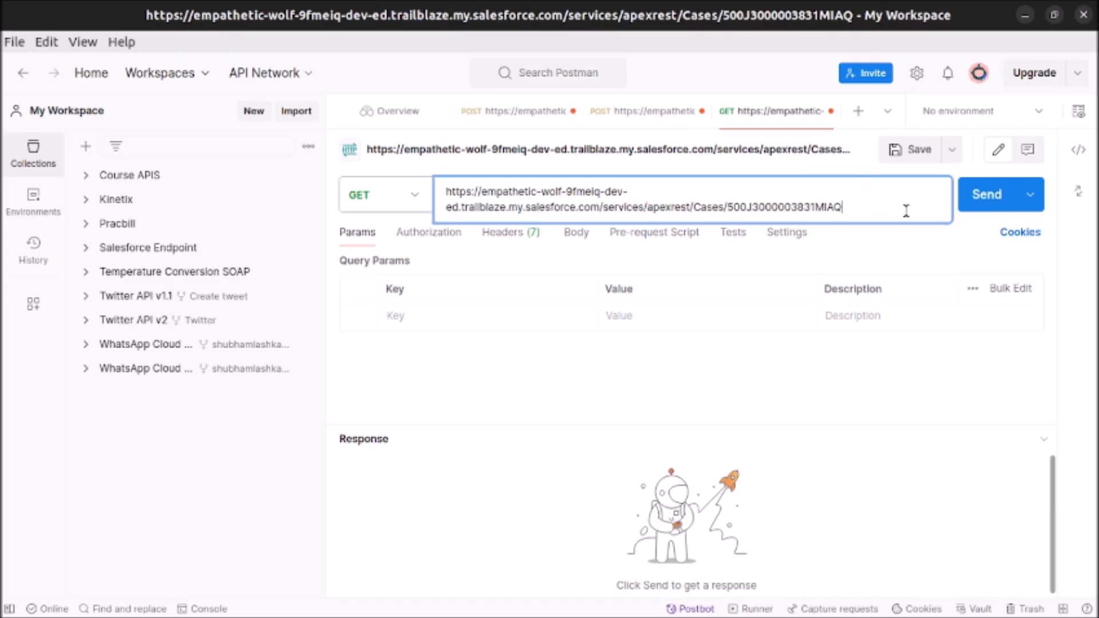
left_click(984, 194)
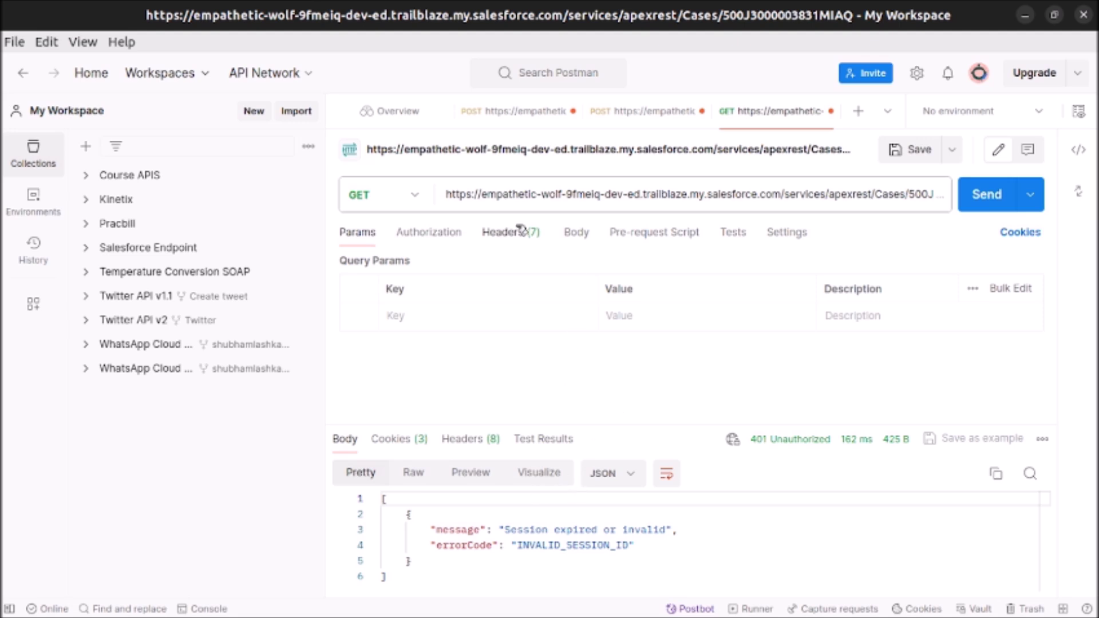
left_click(452, 236)
left_click(507, 235)
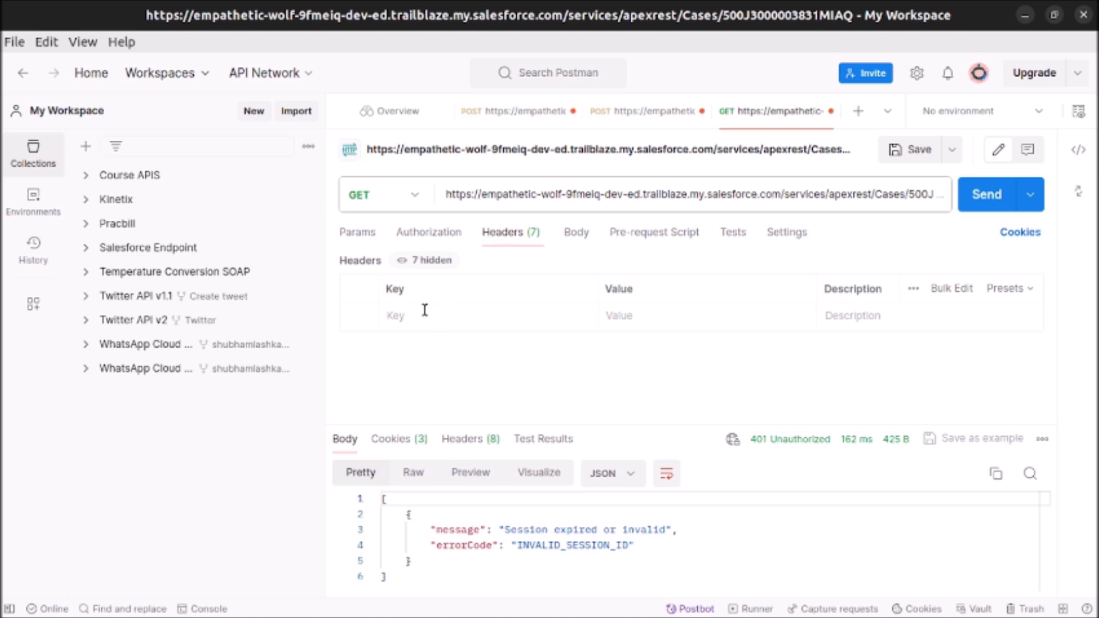
Add a Content-Type: application/json header to the GET case request, copying the name from the POST request
left_click(627, 111)
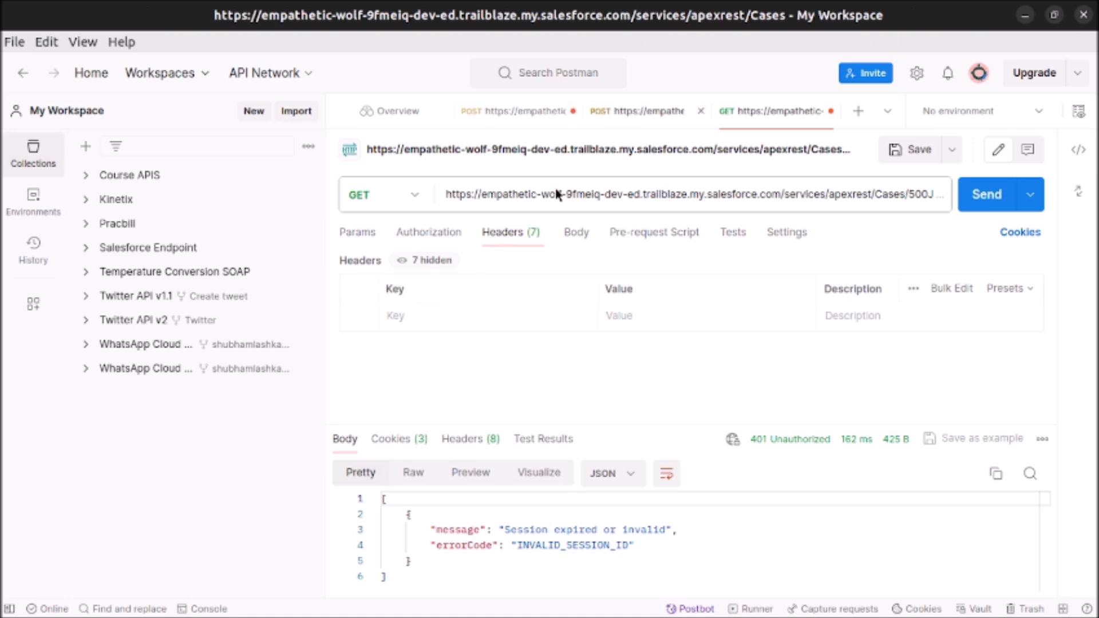
left_click(512, 233)
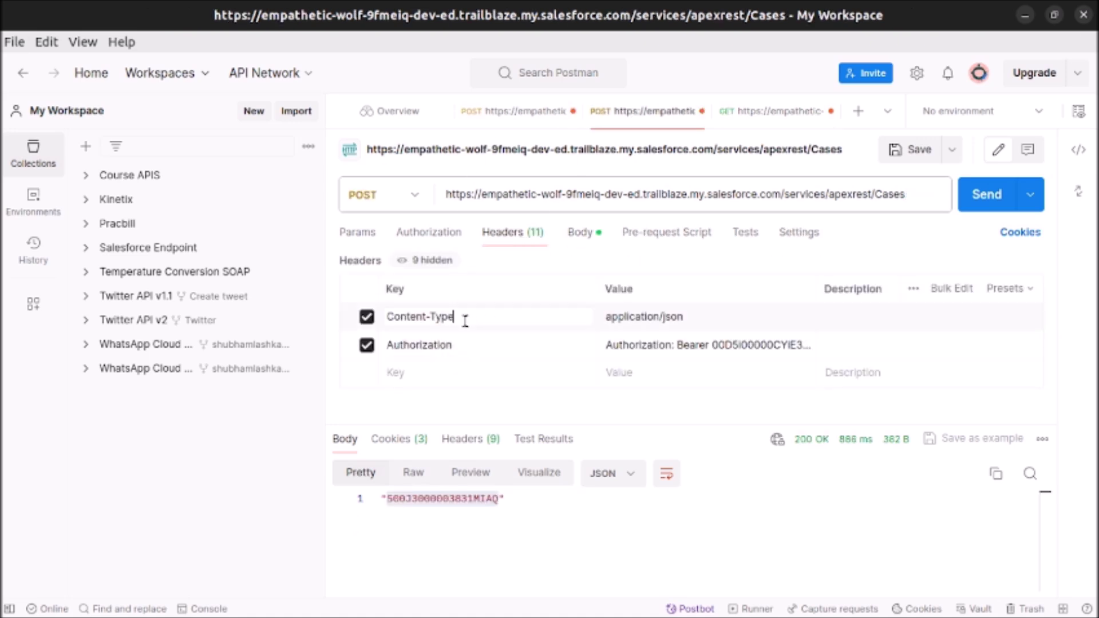
triple_click(466, 319)
key("ctrl+c")
left_click(726, 121)
left_click(459, 314)
key("ctrl+v")
left_click(639, 319)
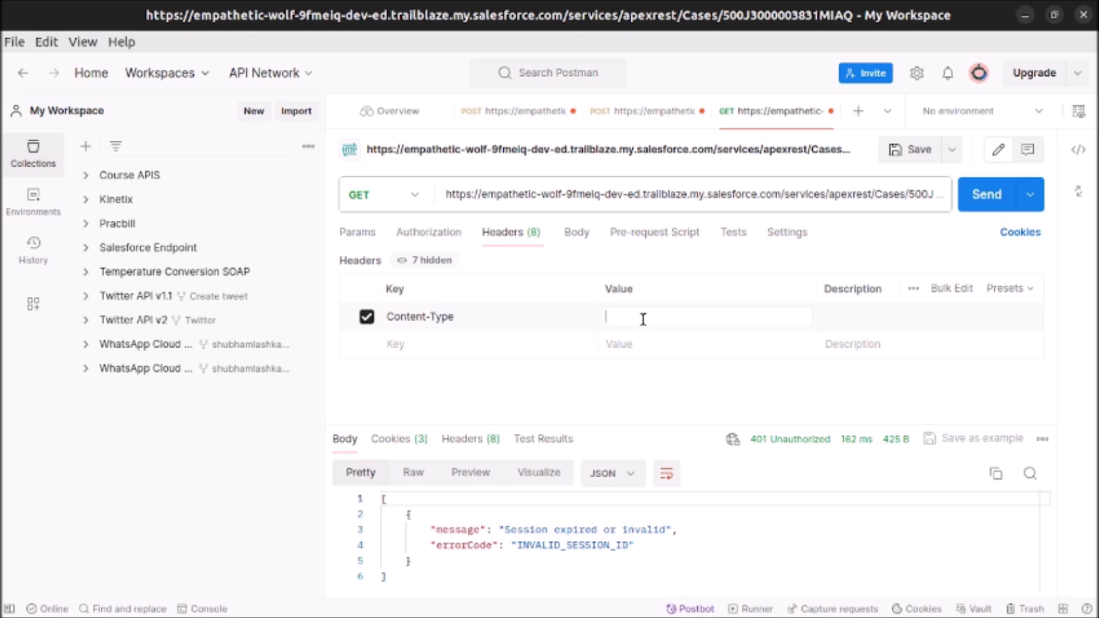
type("a")
left_click(636, 394)
Add an Authorization header holding the Bearer token copied from the POST request
type("Auth")
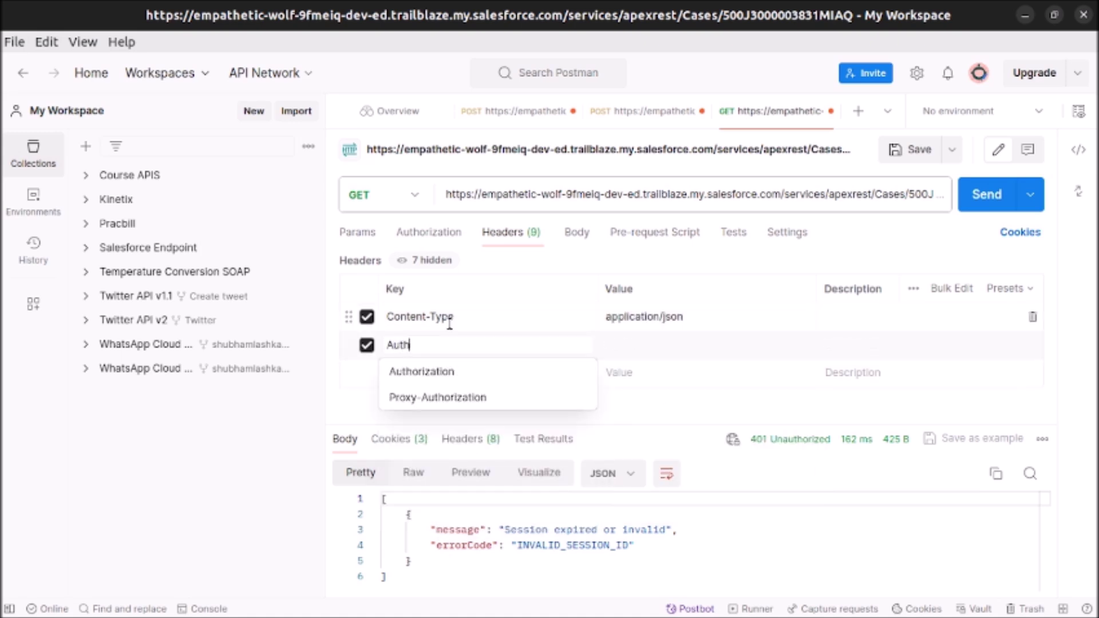
left_click(466, 374)
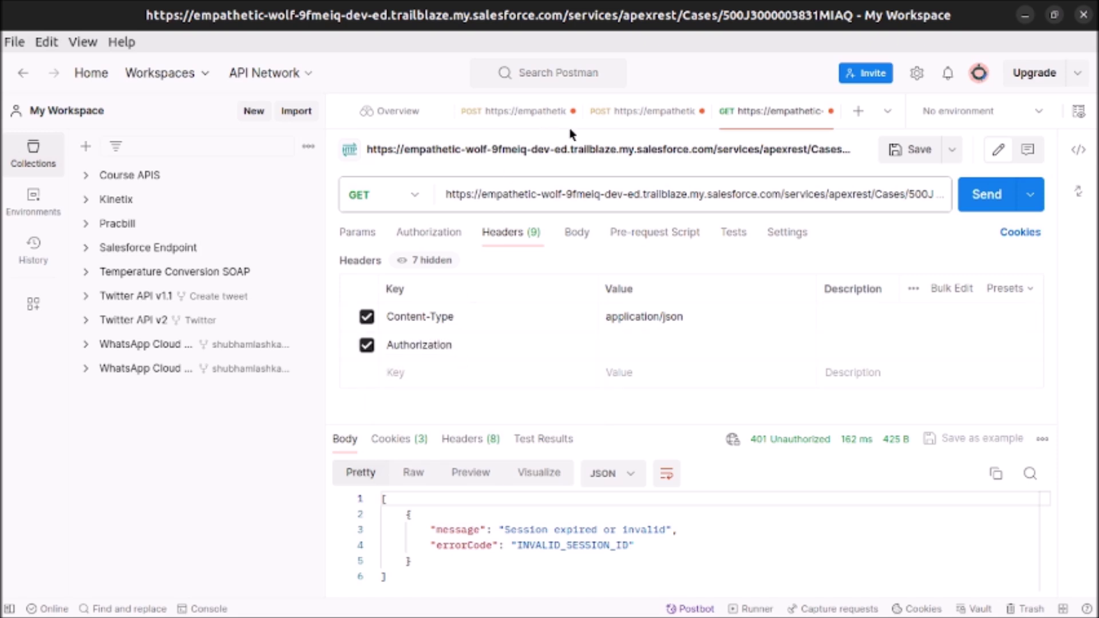
left_click(635, 117)
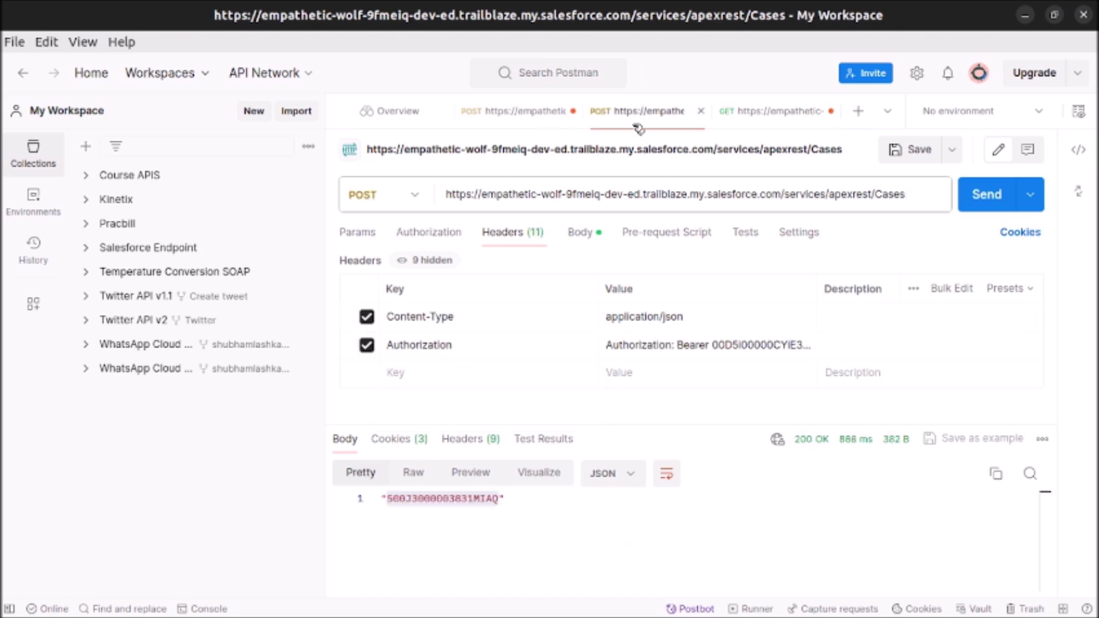
left_click(678, 347)
key("ctrl+a")
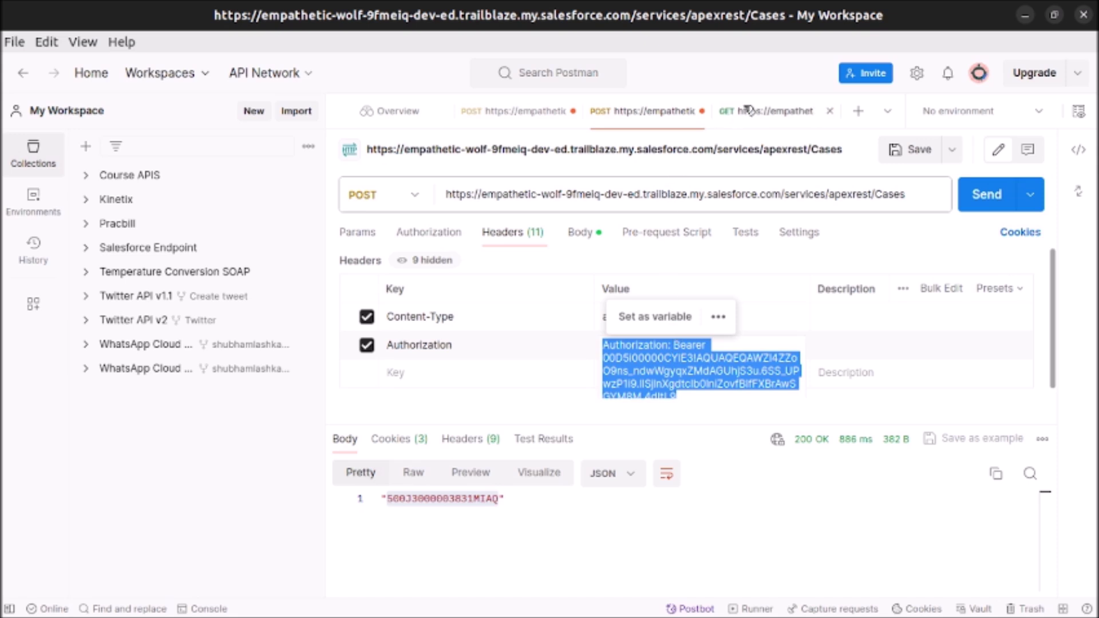
left_click(773, 111)
key("ctrl+v")
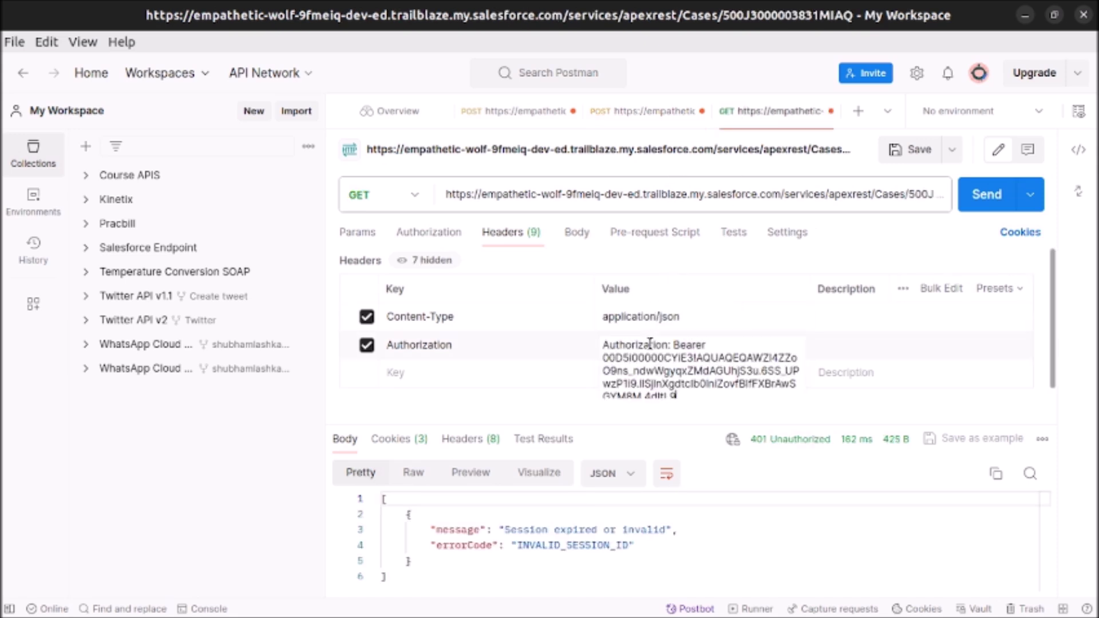
left_click(531, 411)
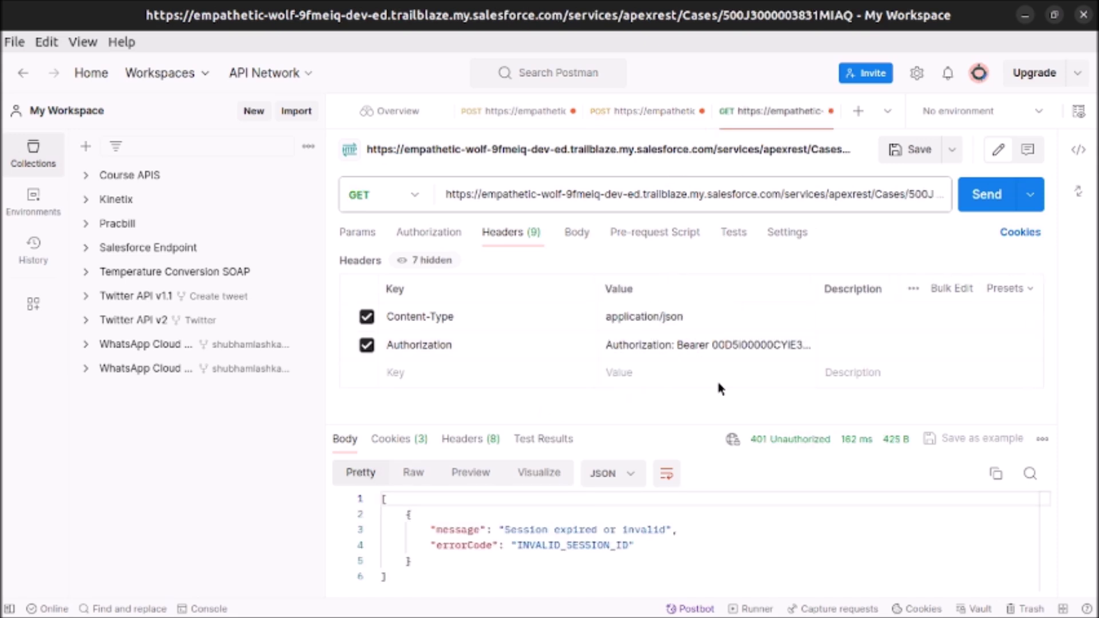
Resend the GET request and read the 200 OK case JSON: Sim not working!, New, Phone, High
left_click(999, 196)
left_click_drag(568, 422, 568, 292)
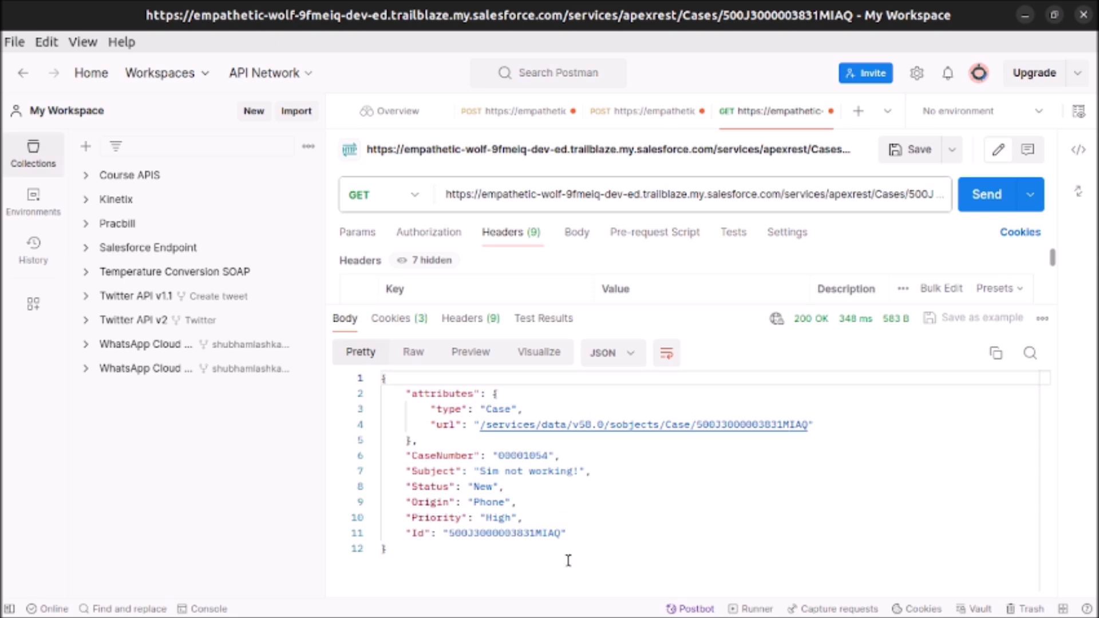
Open case 00001053, TWS Stopped Working, in Salesforce and copy its ID from the address bar
key("alt+Tab")
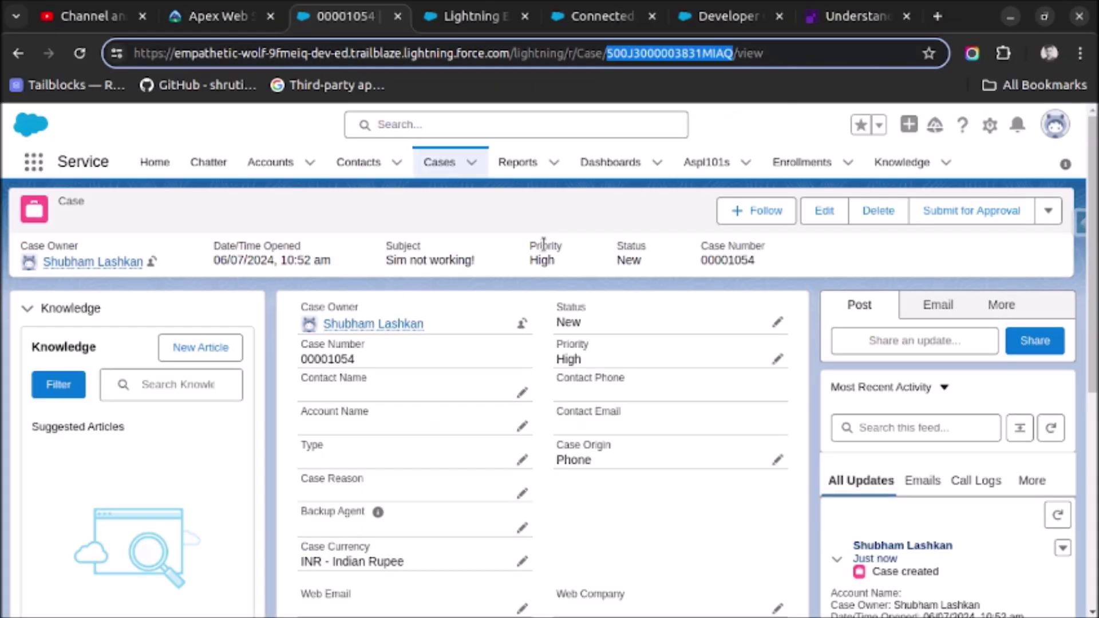
left_click(447, 171)
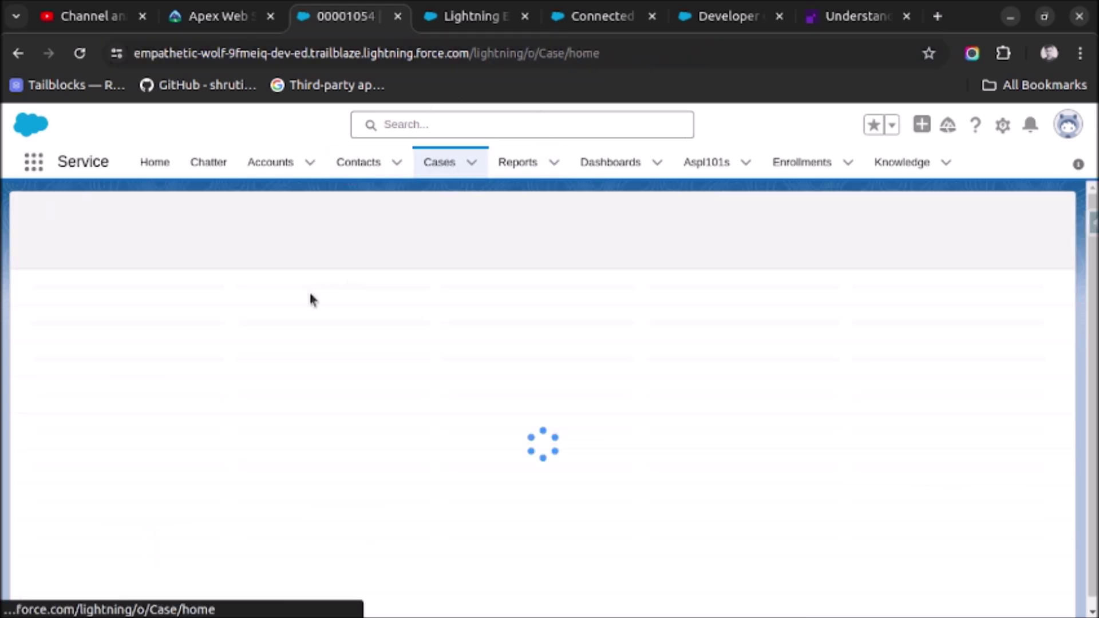
left_click(123, 342)
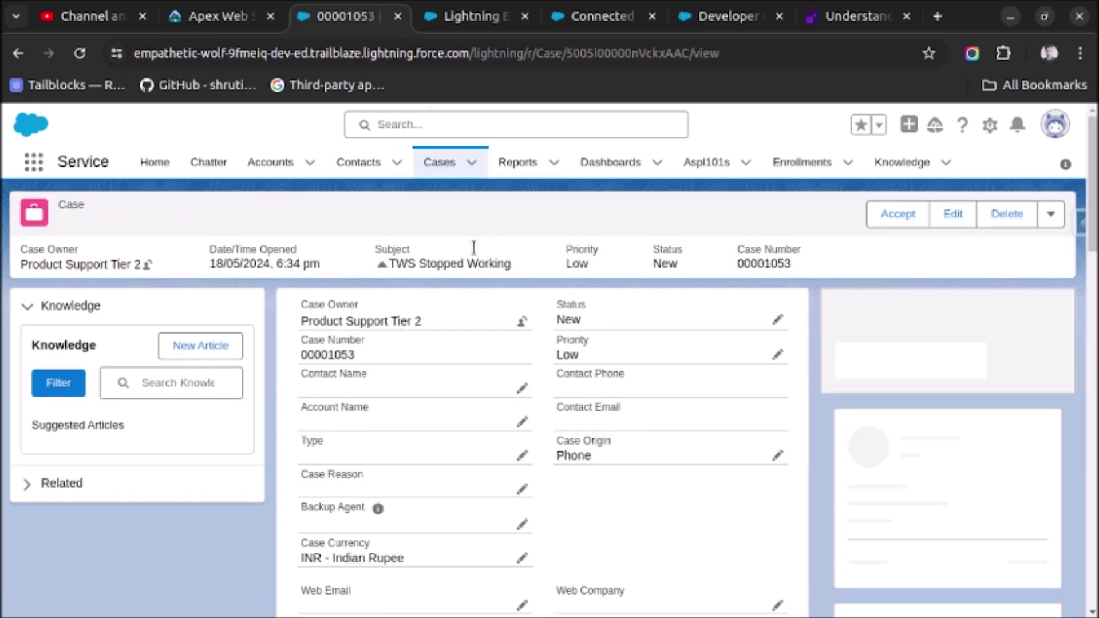
double_click(652, 54)
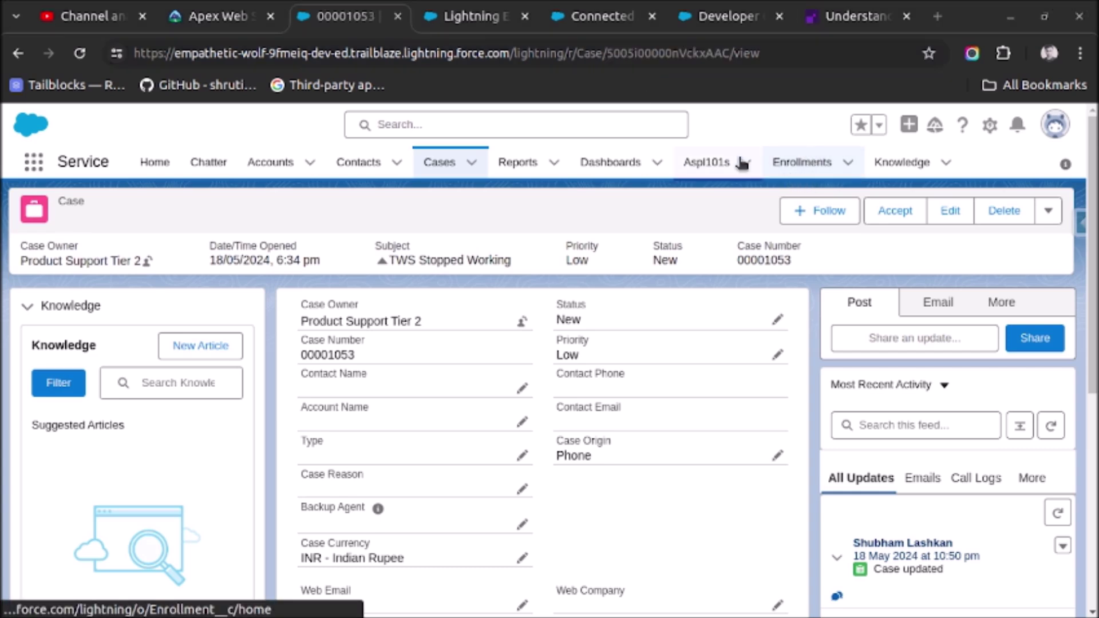
key("alt+Tab")
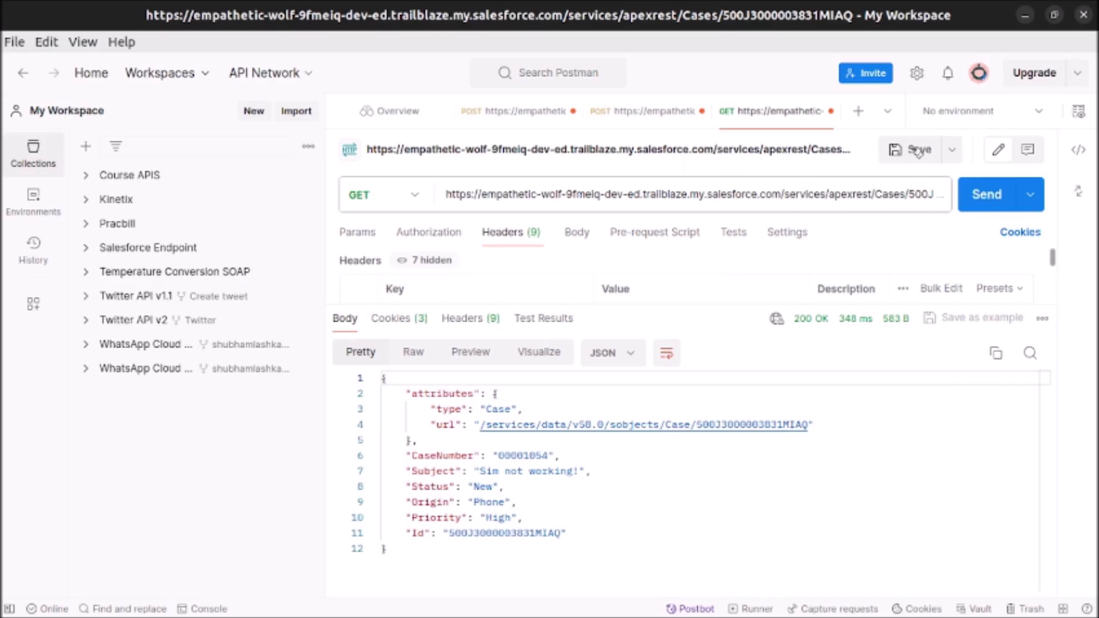
left_click(919, 189)
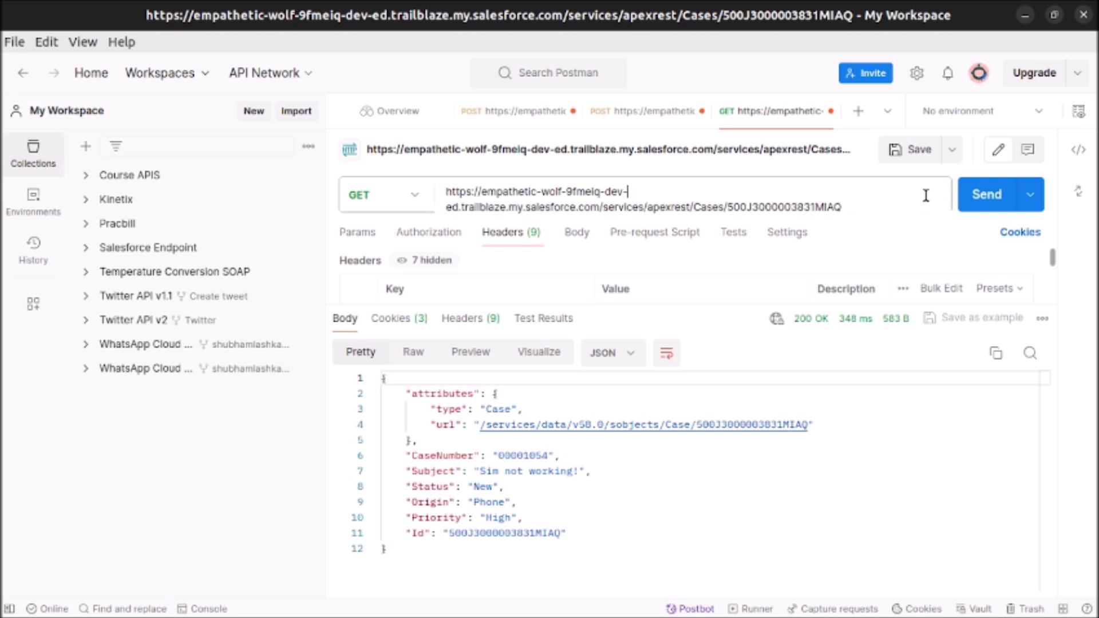
Swap the new case ID into the GET URL and send it, returning the TWS Stopped Working JSON
double_click(825, 206)
type("5005I00000nVckxAAC")
left_click(984, 194)
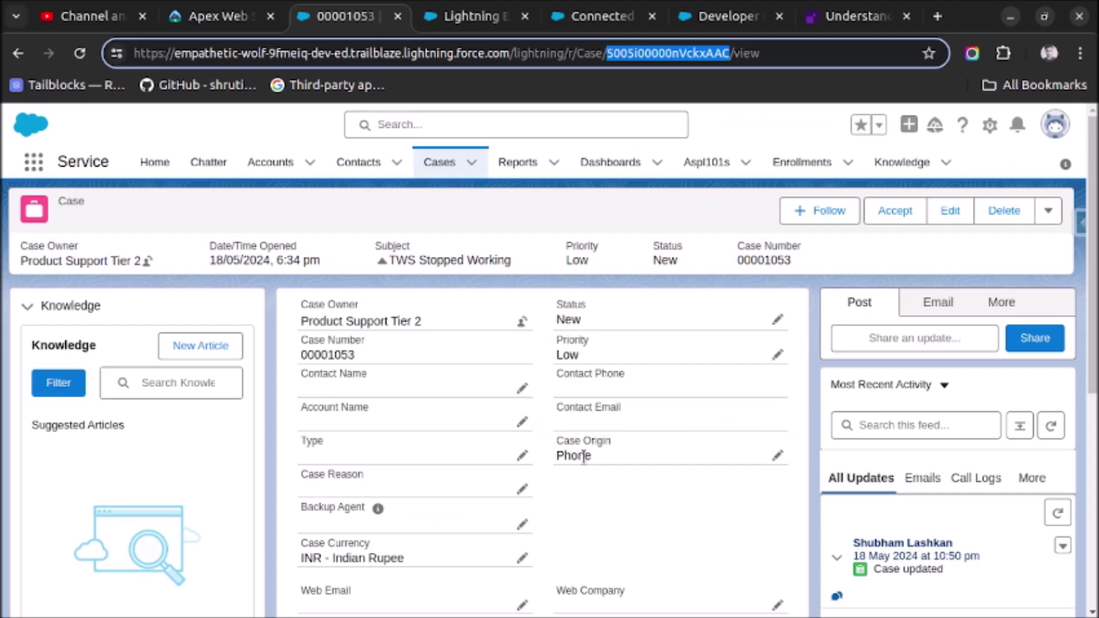
Compare the response with the case 00001053 record's subject back in Salesforce
key("alt+Tab")
left_click(389, 274)
left_click_drag(510, 262, 466, 246)
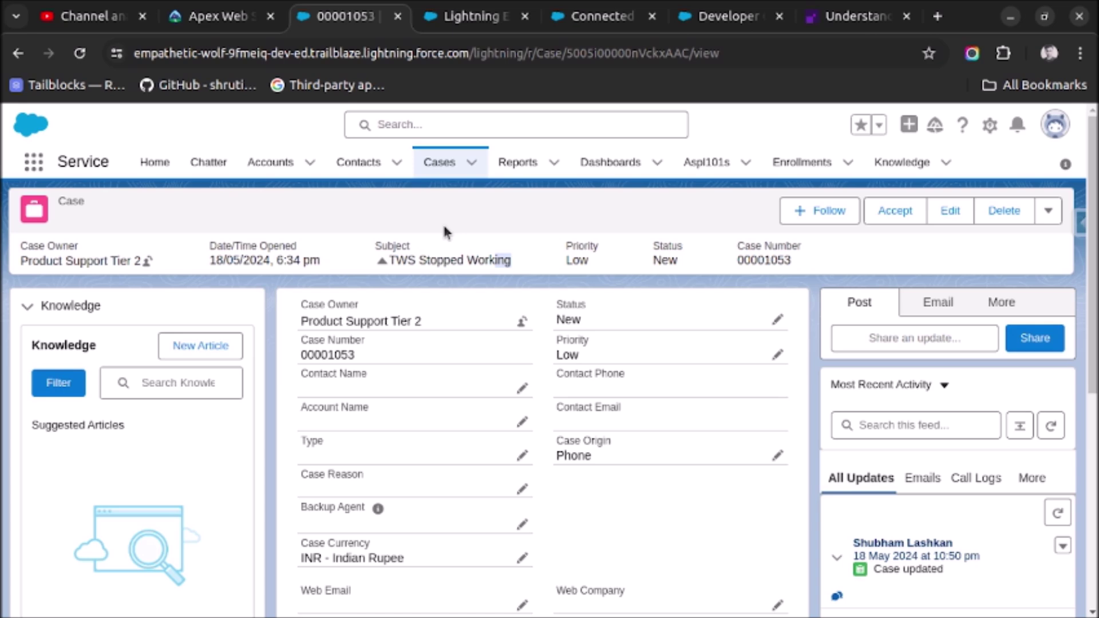
Review the connected app's OAuth policies, including Permitted Users and Relax IP restrictions
left_click(234, 27)
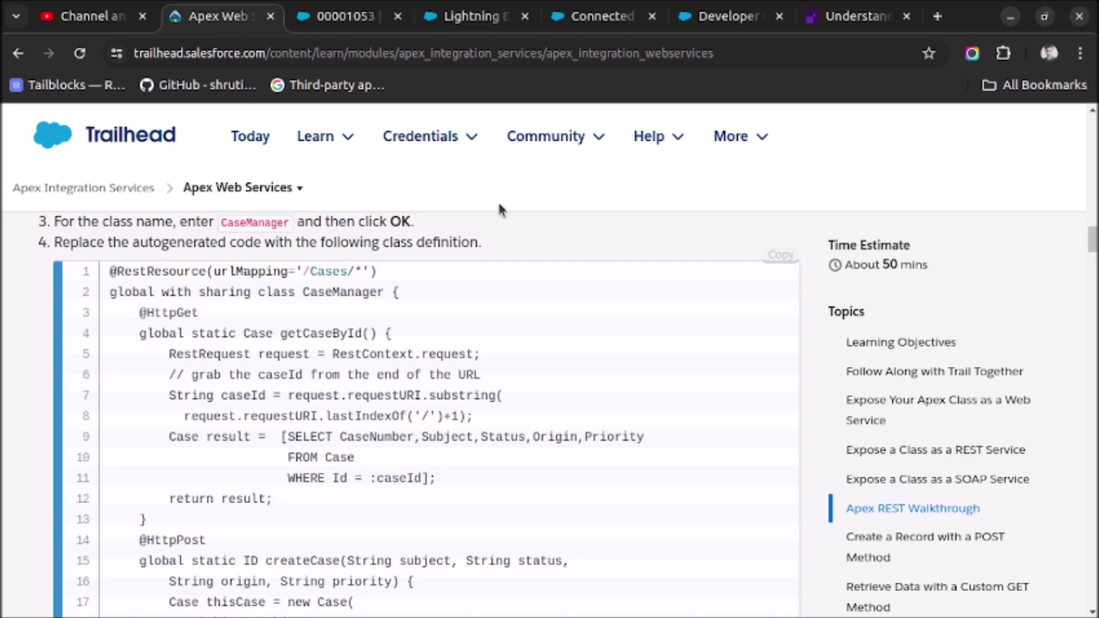
left_click(605, 14)
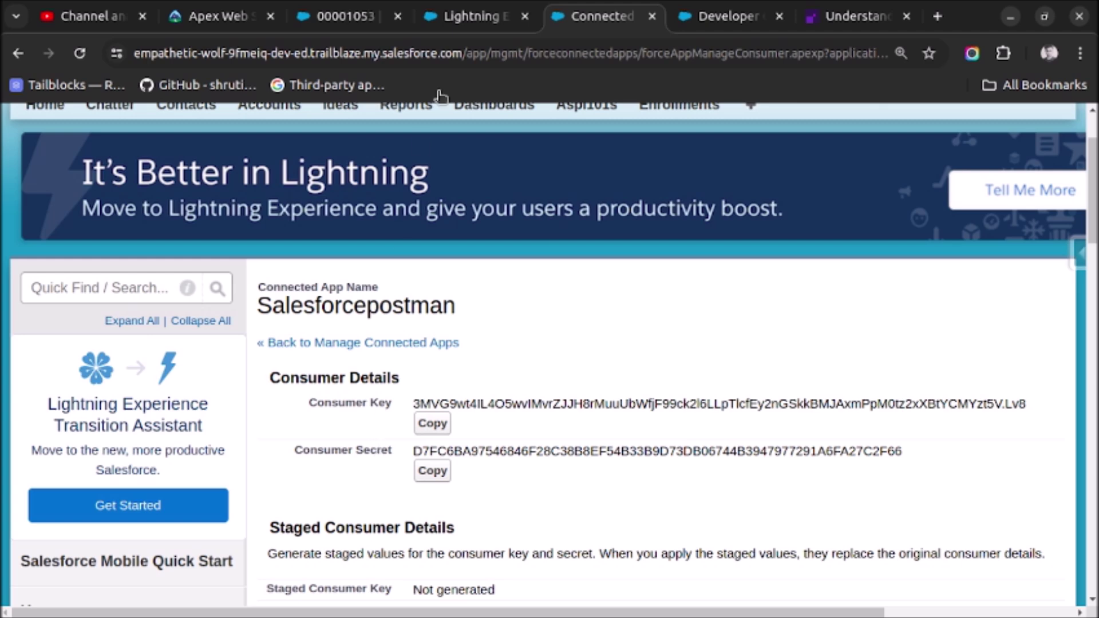
left_click(471, 22)
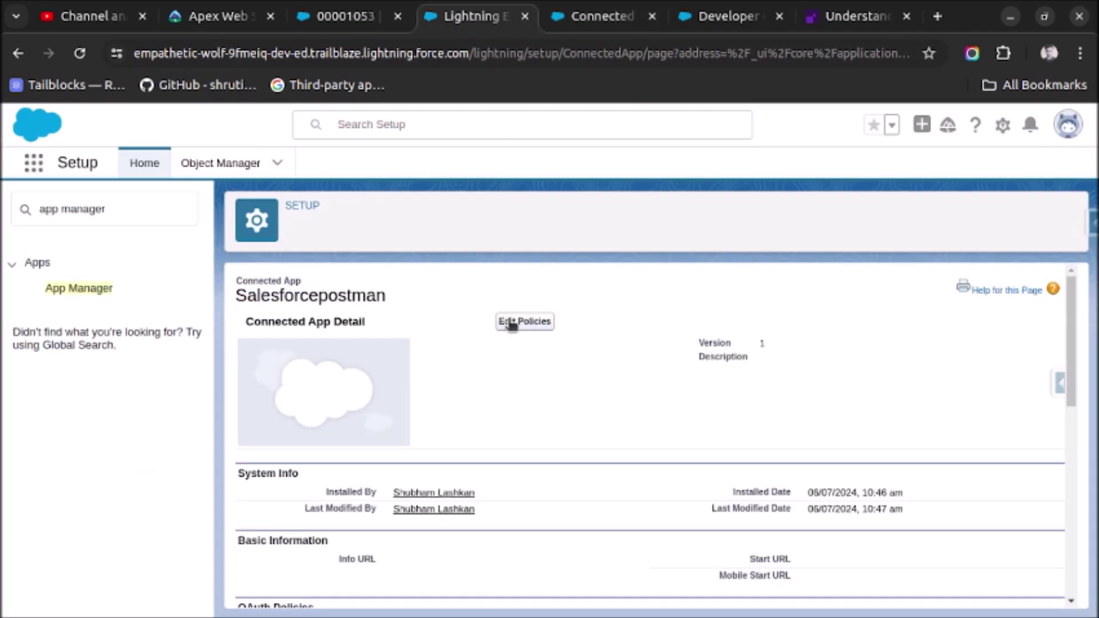
scroll(514, 336, "down", 3)
scroll(513, 336, "down", 1)
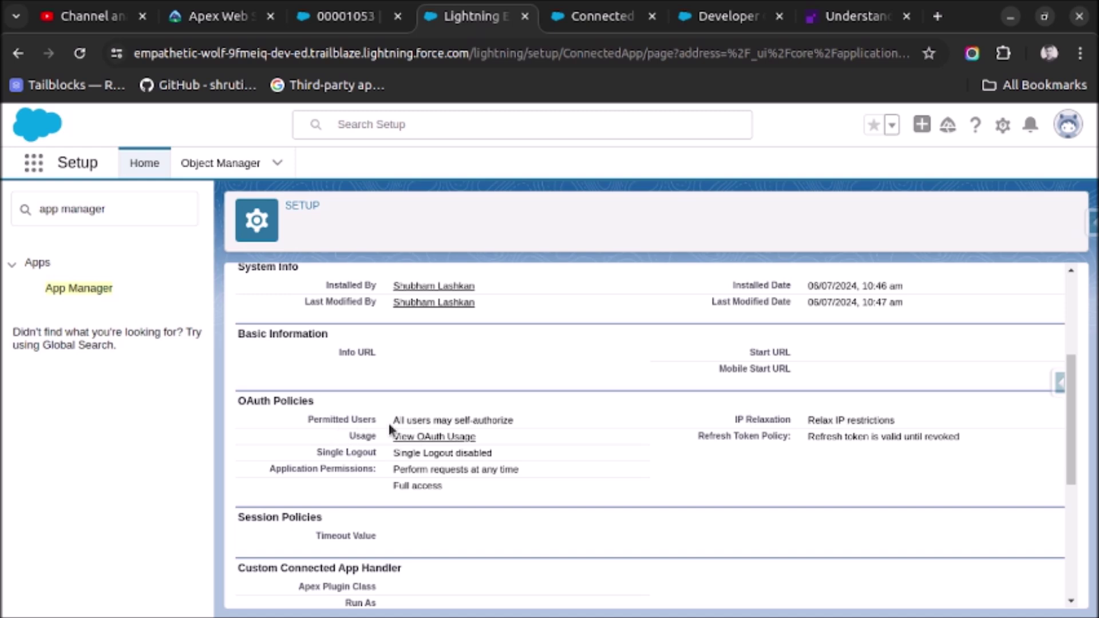
triple_click(522, 419)
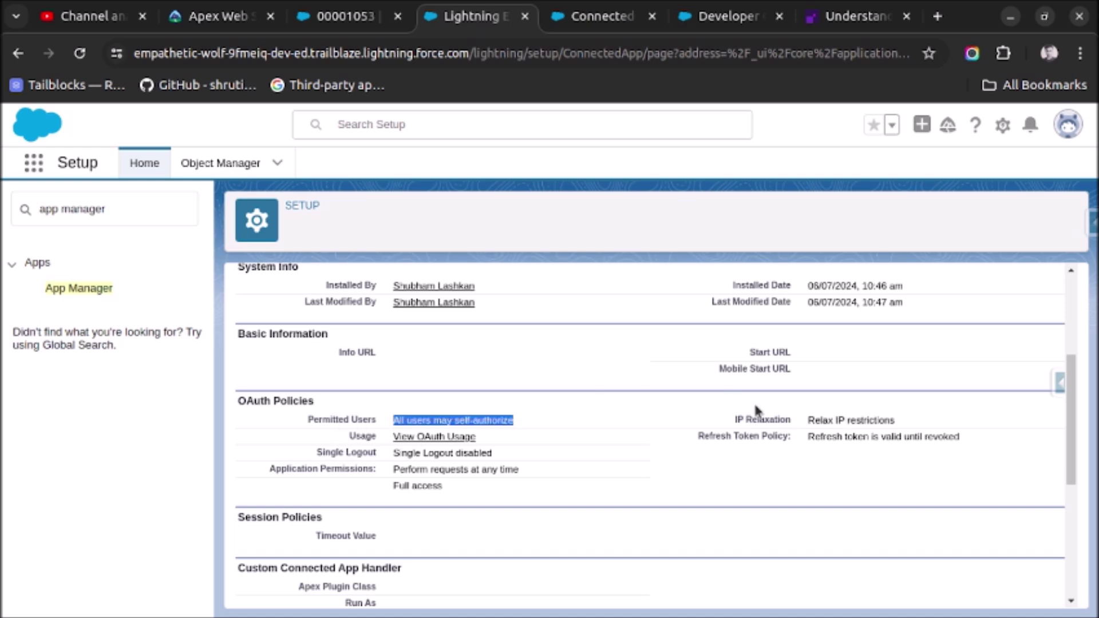
left_click_drag(802, 420, 884, 419)
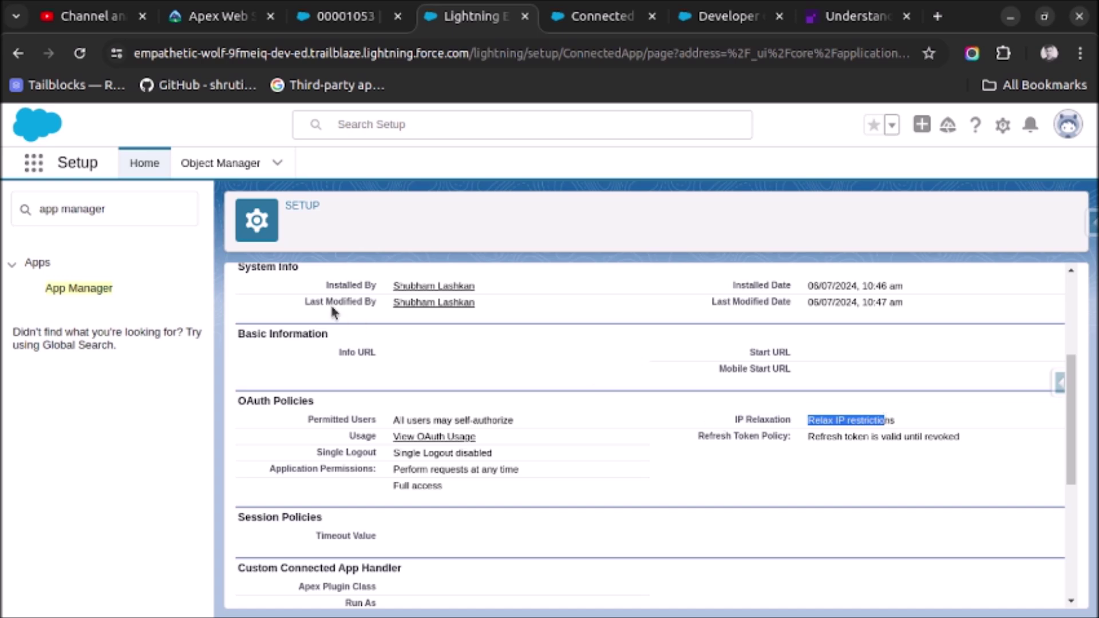
Search Setup for 'oauth', view OAuth and OpenID Connect Settings, then return to CaseManager.apxc
left_click_drag(134, 208, 1, 206)
type("oau")
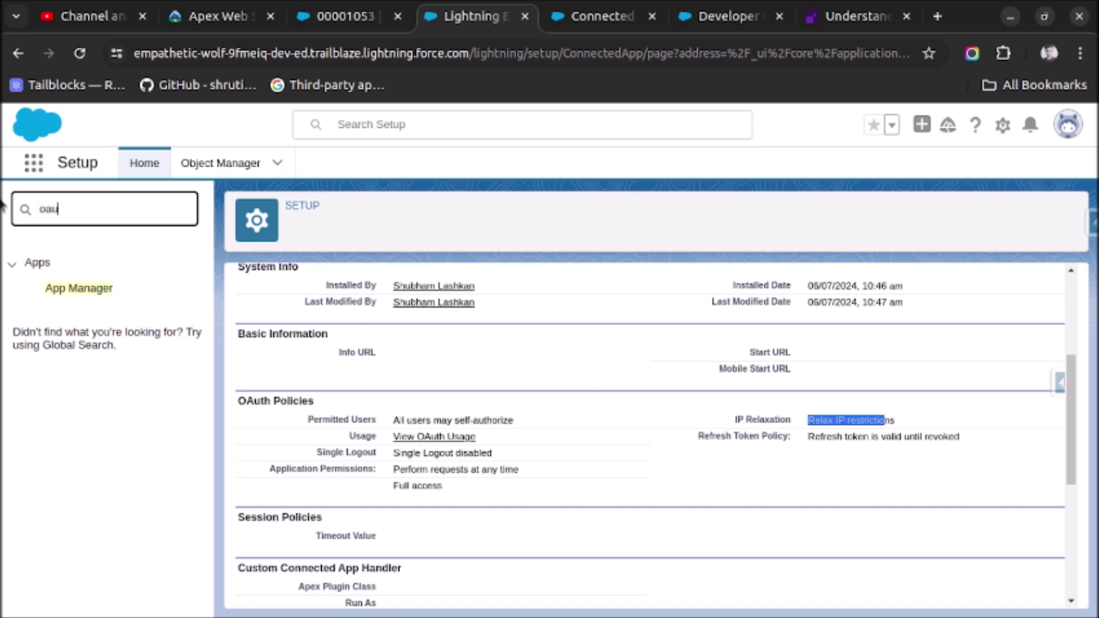
type("th")
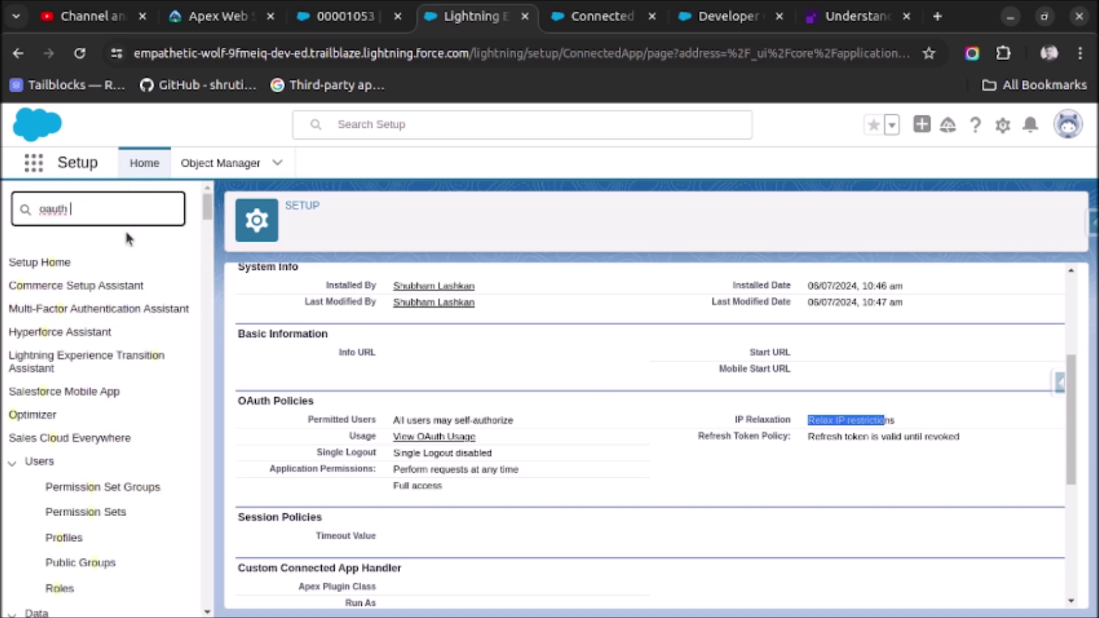
left_click(107, 394)
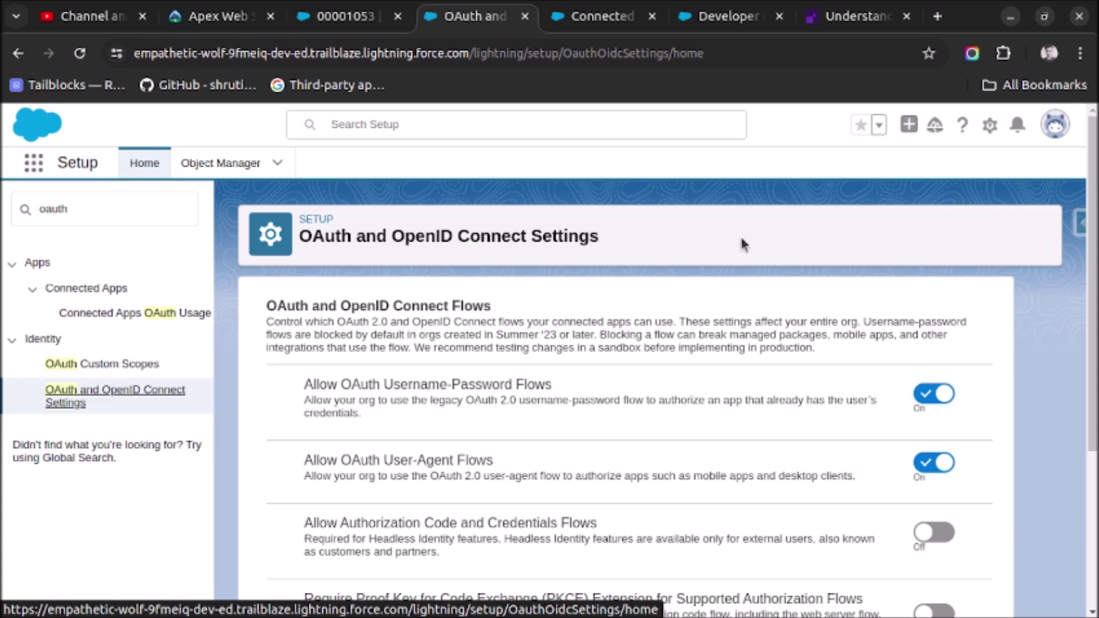
left_click(724, 21)
left_click(460, 52)
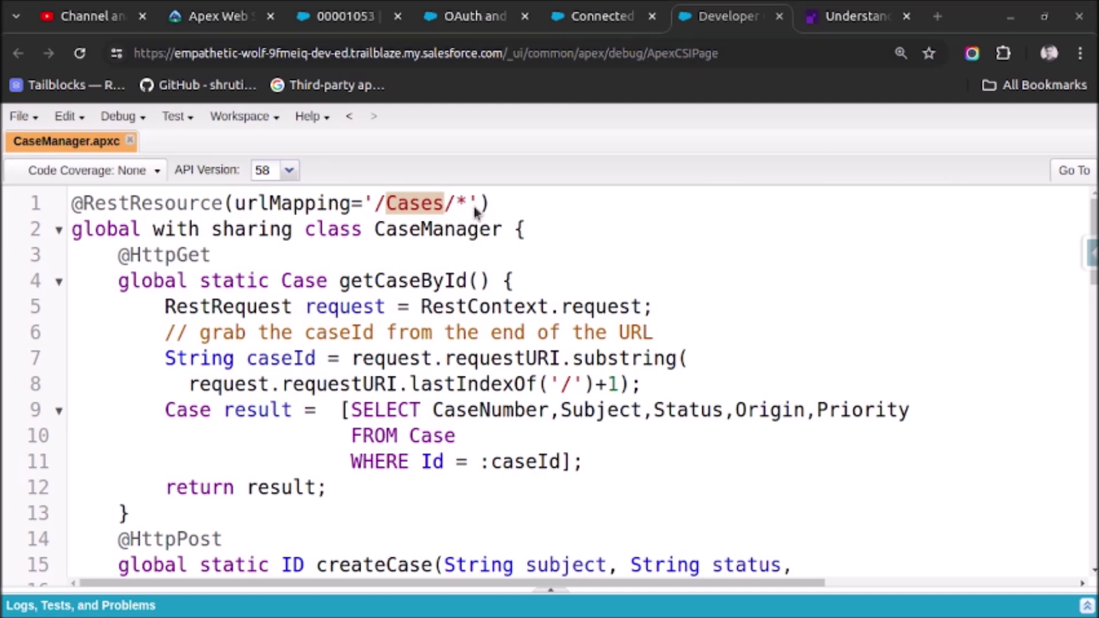
Select the lightning.force.com domain from case 00001053's address bar for use in Postman
key("alt+Tab")
key("alt+Tab")
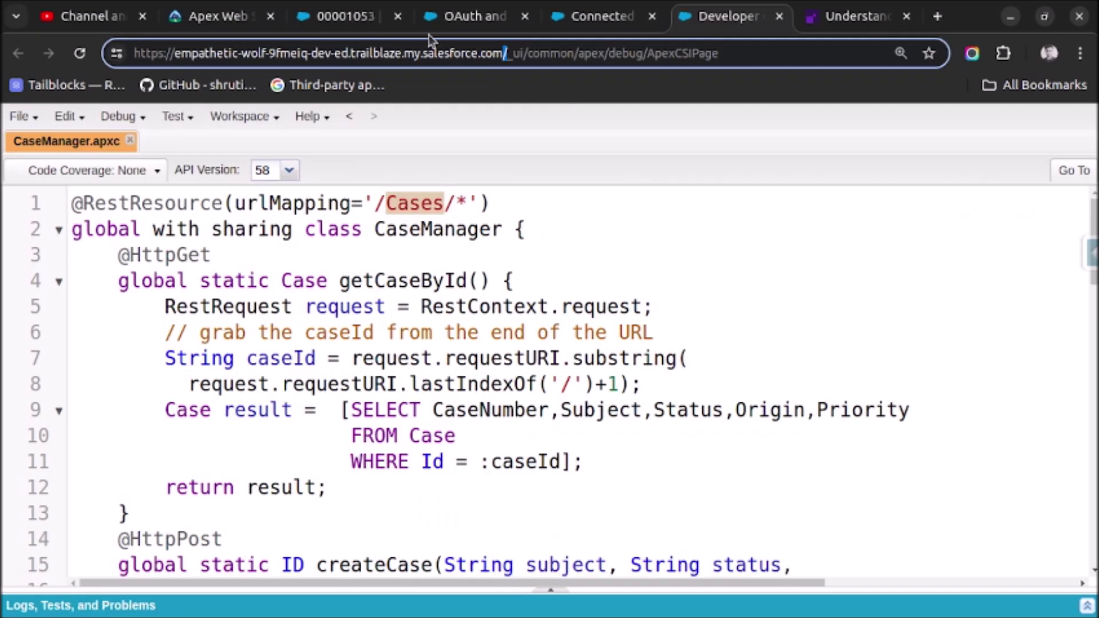
left_click(359, 18)
left_click(401, 52)
double_click(498, 53)
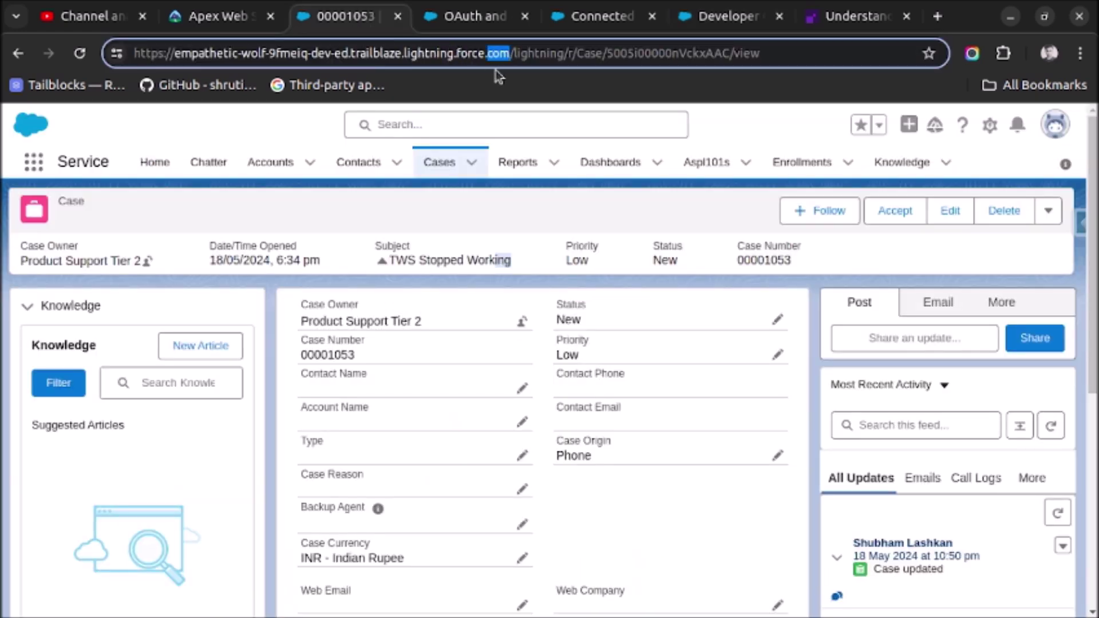
left_click(512, 53)
left_click_drag(511, 53, 131, 77)
key("ctrl+c")
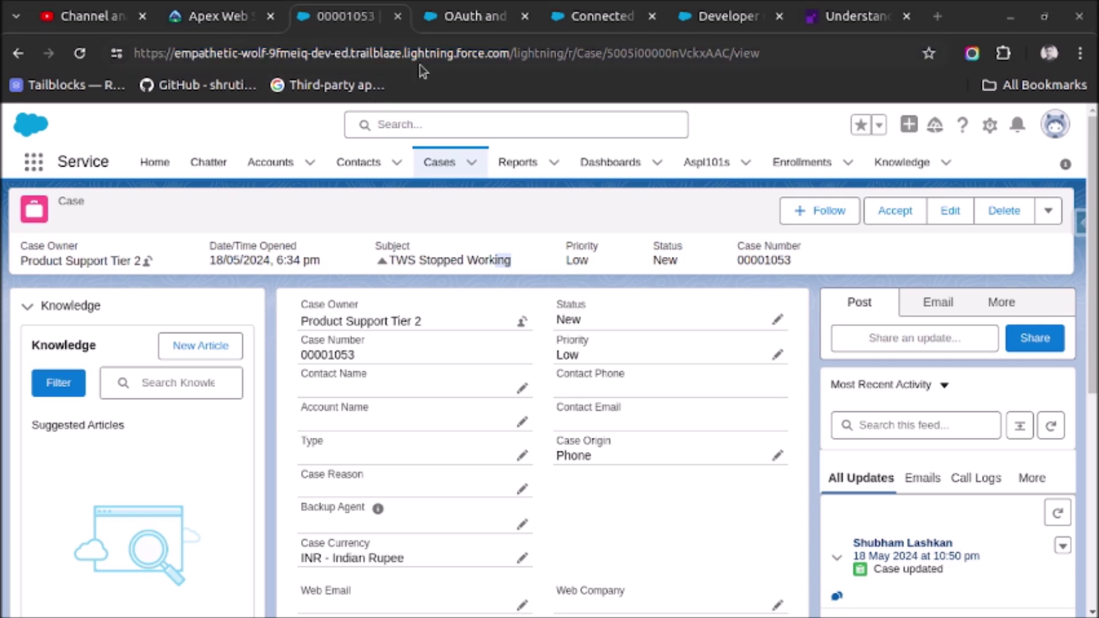
key("alt+Tab")
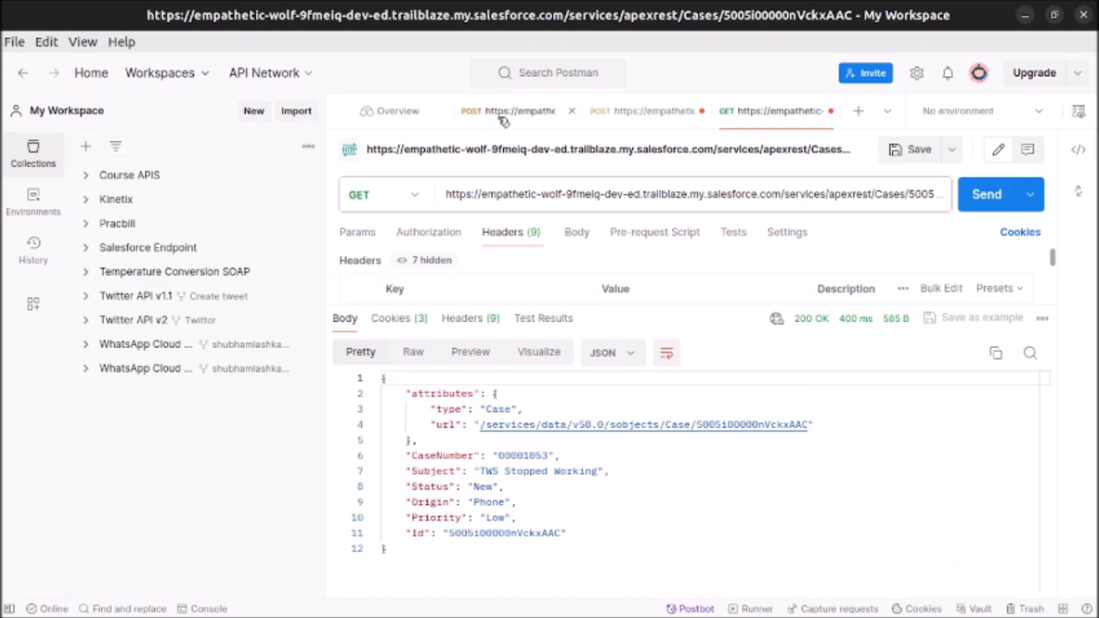
Point the token POST request at the lightning.force.com host and send it, getting 400 invalid_request
left_click(503, 113)
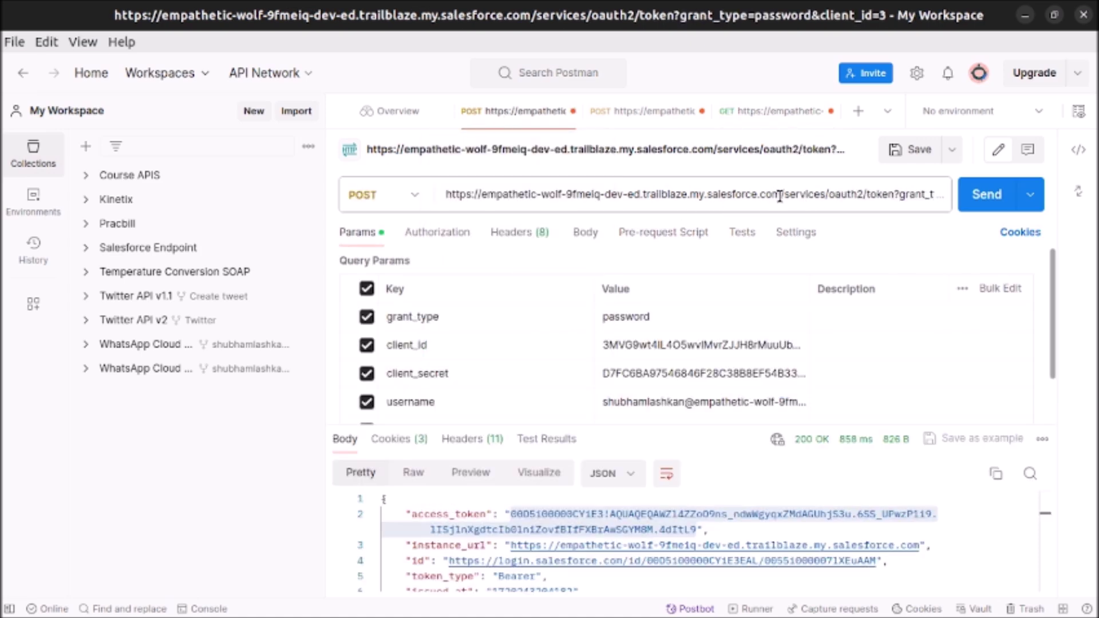
left_click_drag(780, 196, 446, 191)
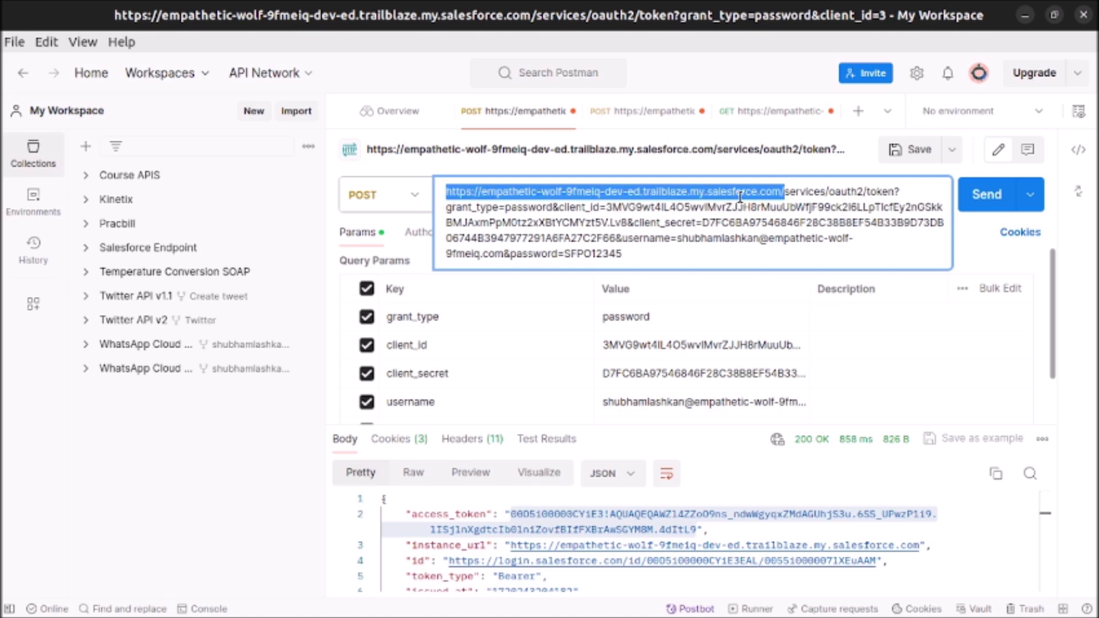
key("ctrl+v")
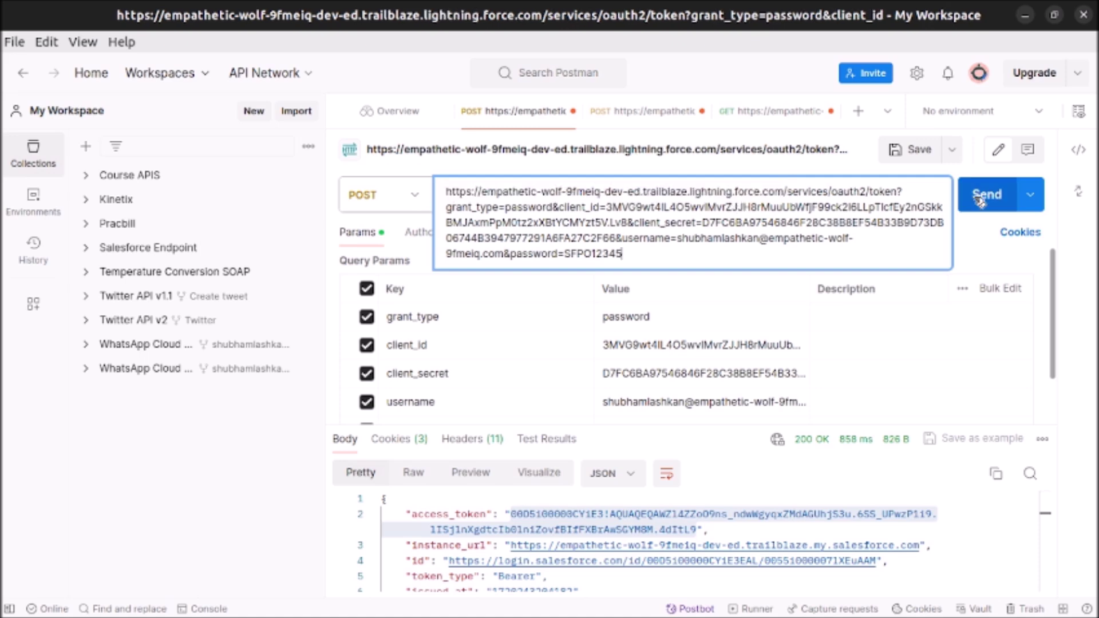
left_click(986, 195)
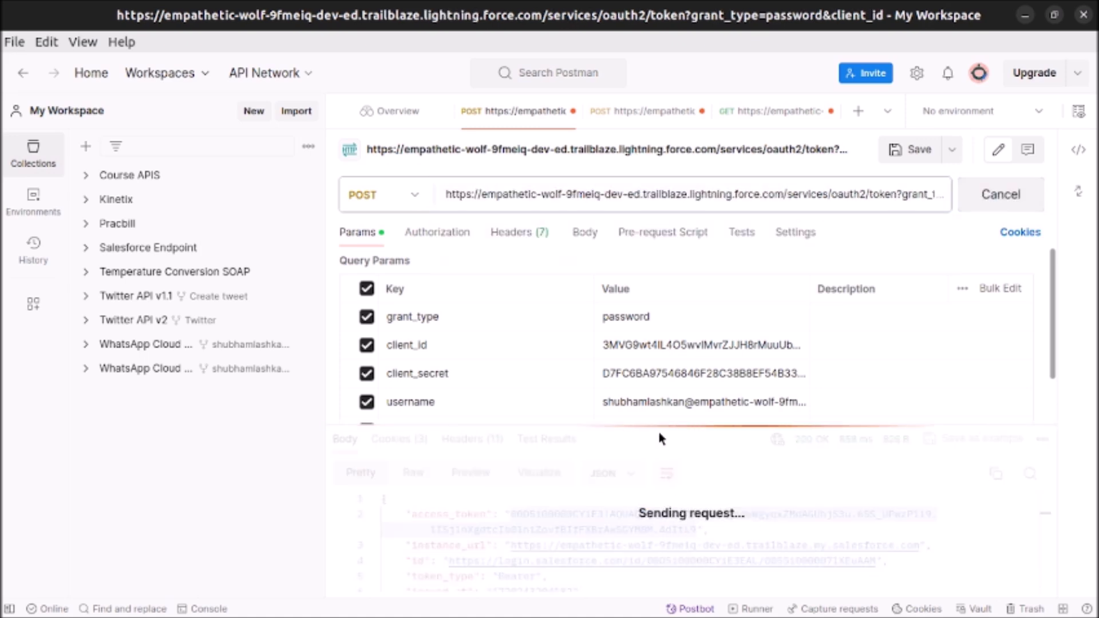
left_click_drag(658, 424, 653, 395)
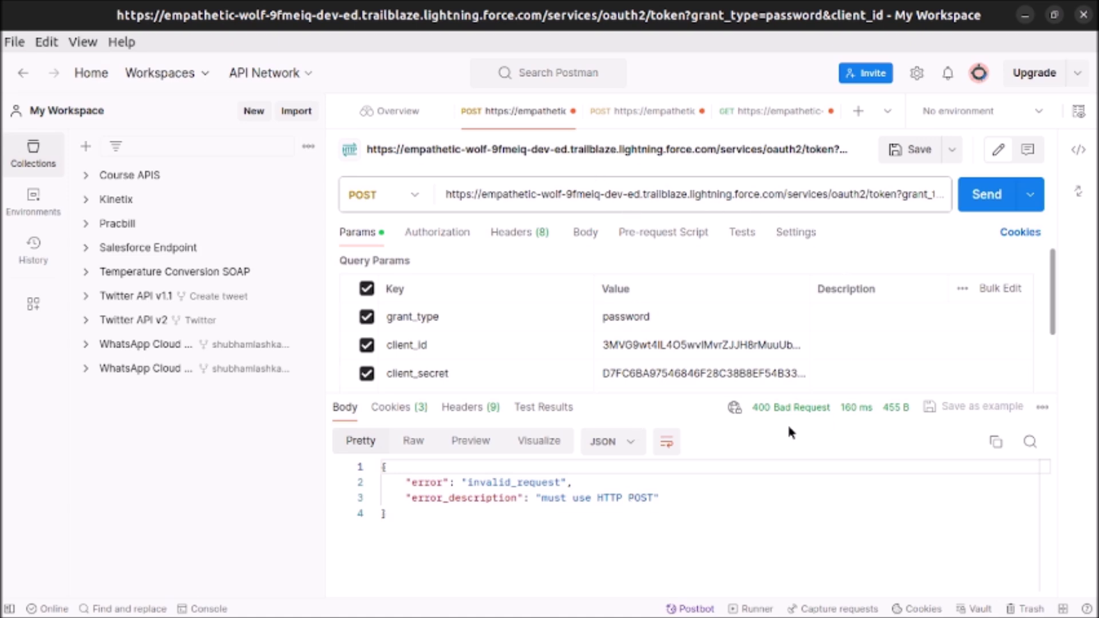
Change the token URL host to trailblaze.my.force.com and resend, getting getaddrinfo ENOTFOUND
left_click(711, 194)
double_click(708, 192)
type("my")
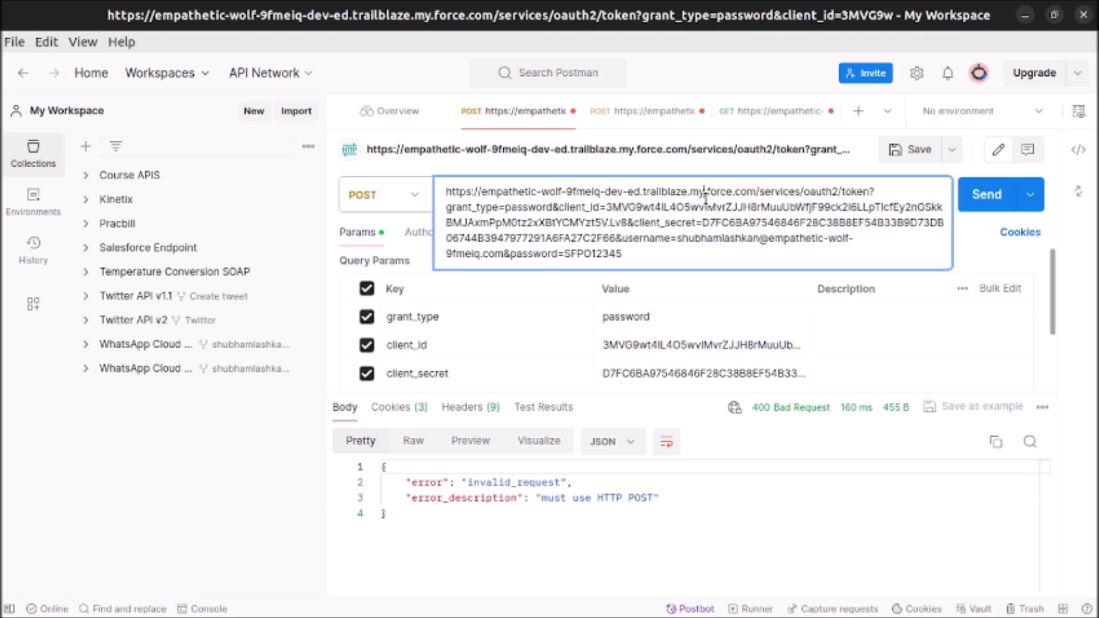
left_click(986, 194)
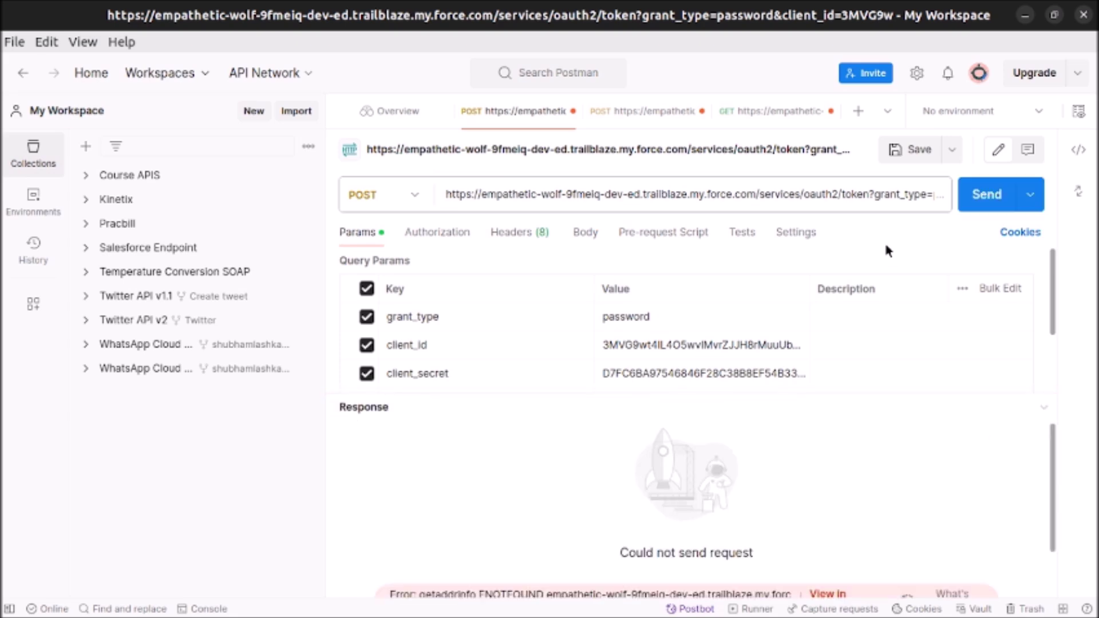
scroll(776, 423, "down", 2)
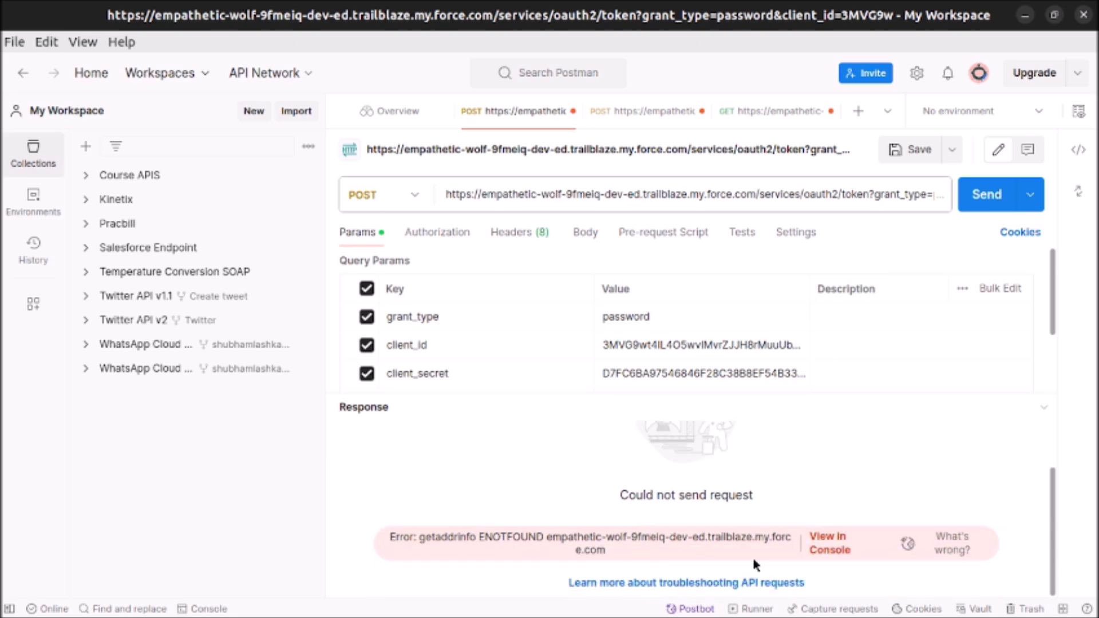
double_click(724, 193)
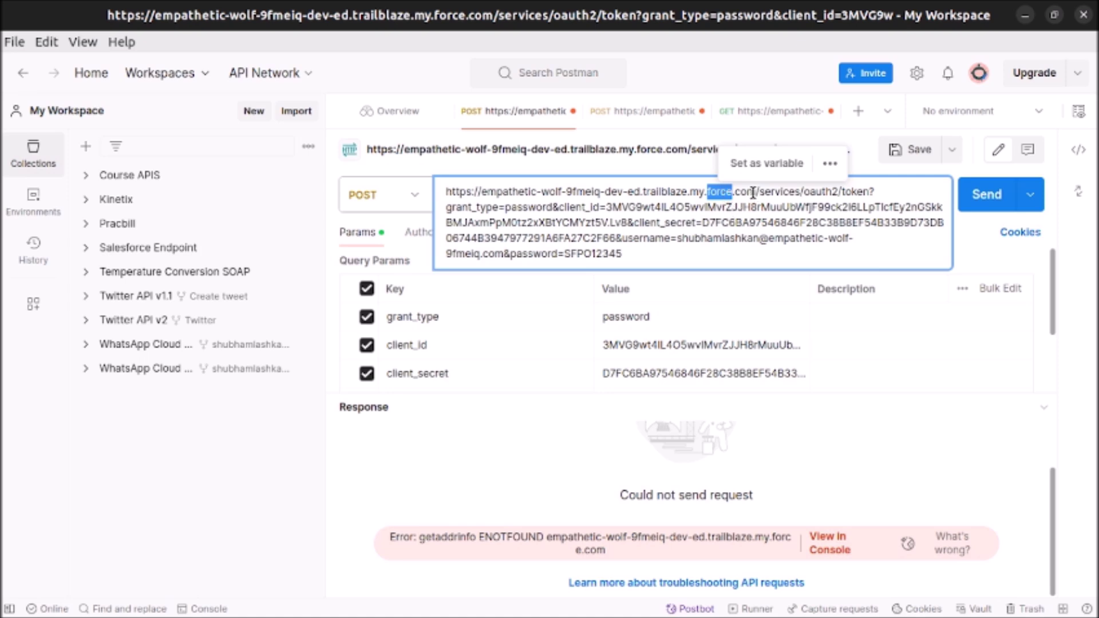
Minimize Postman and scroll through the SF Ben article on calling Salesforce web services
left_click(1025, 15)
left_click(841, 20)
scroll(515, 297, "down", 8)
scroll(514, 302, "down", 10)
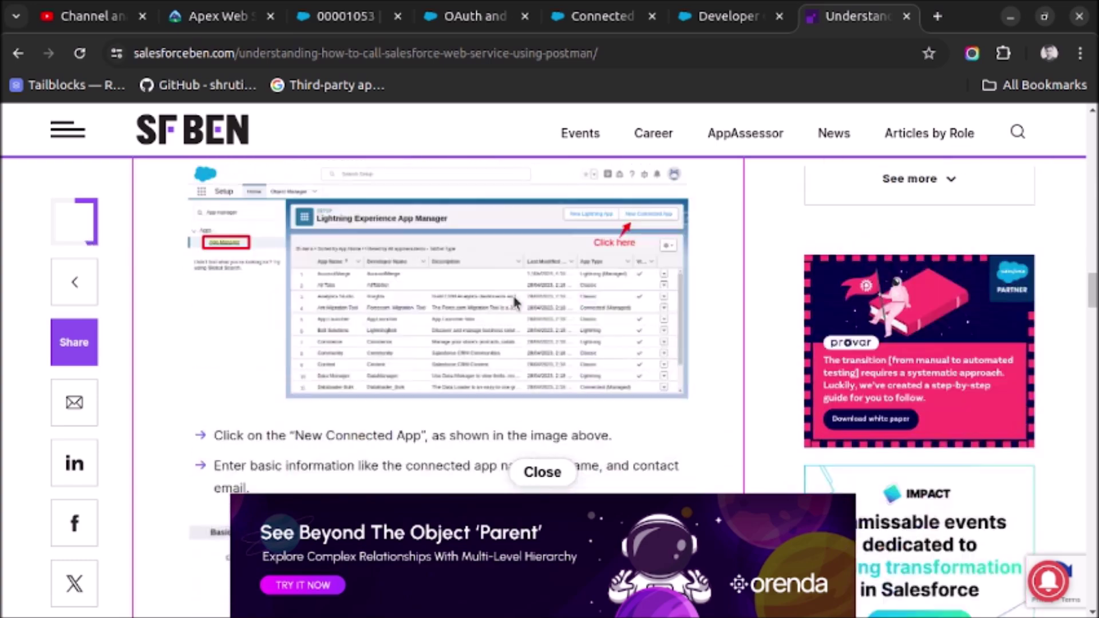
Scroll back to the SF Ben article's title, then go to the Apex Web Services Trailhead page
scroll(513, 302, "up", 15)
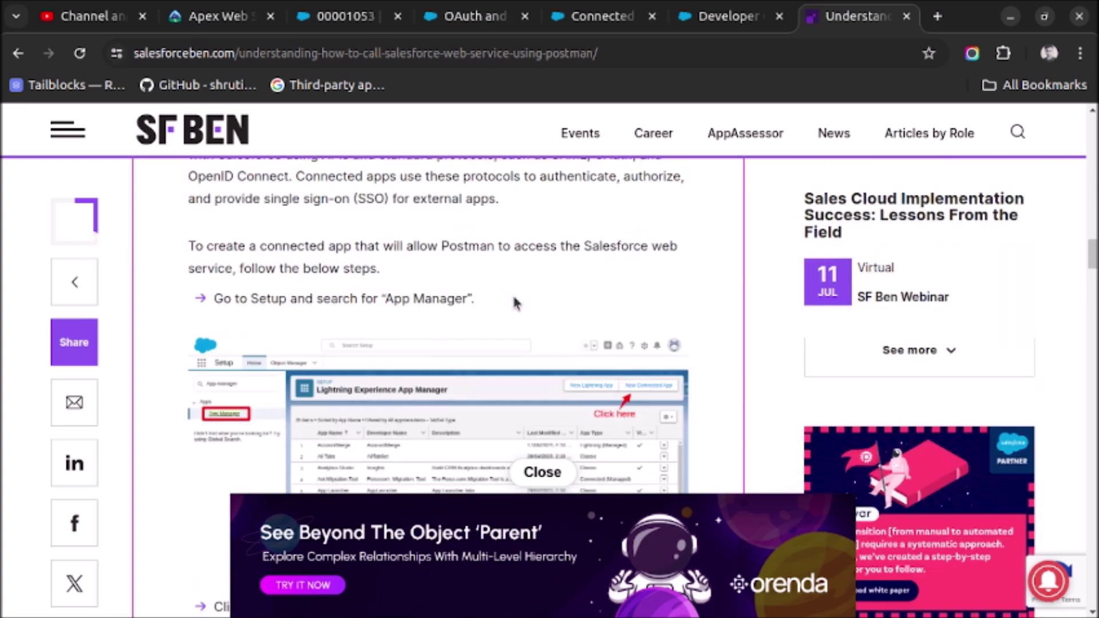
scroll(514, 302, "up", 5)
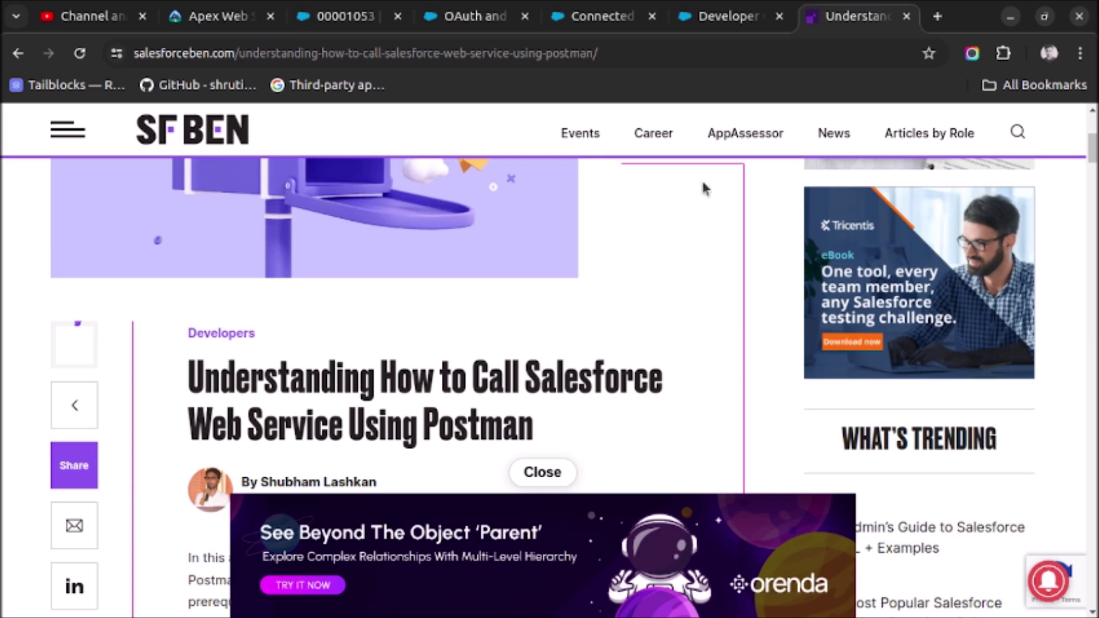
left_click(243, 17)
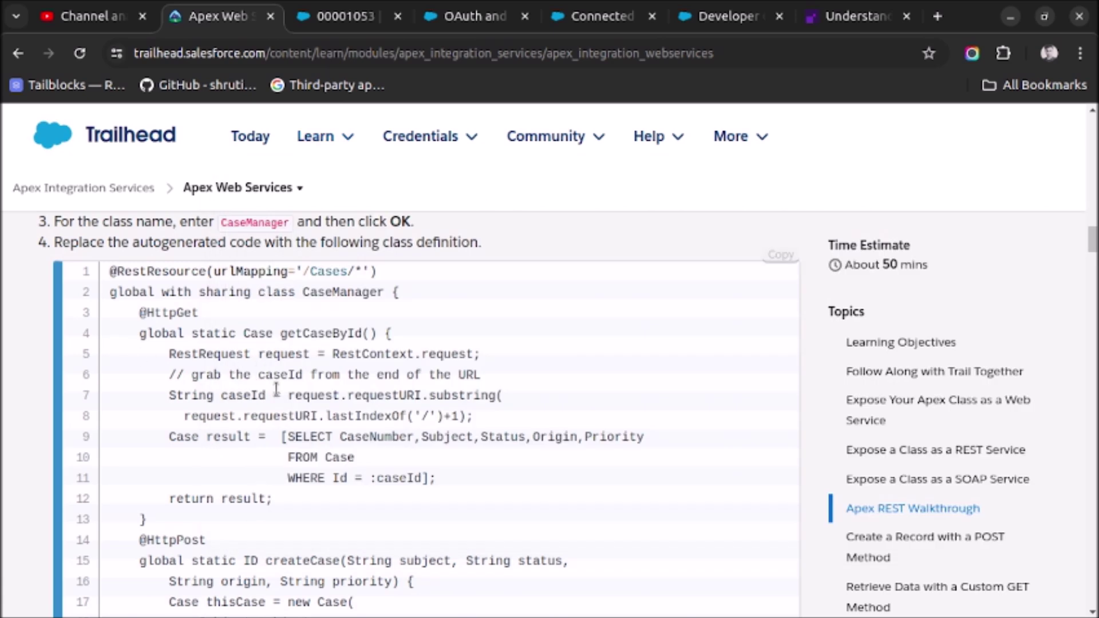